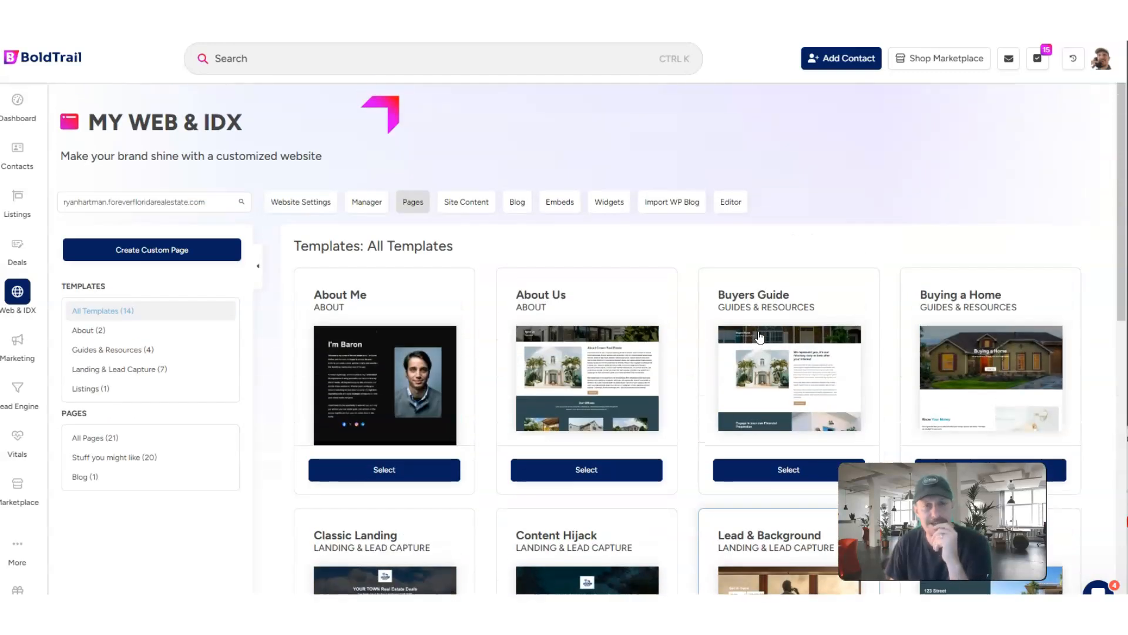
Start building an IDX squeeze page in the Lead Engine for the first domain listed.
scroll(759, 336, "down", 2)
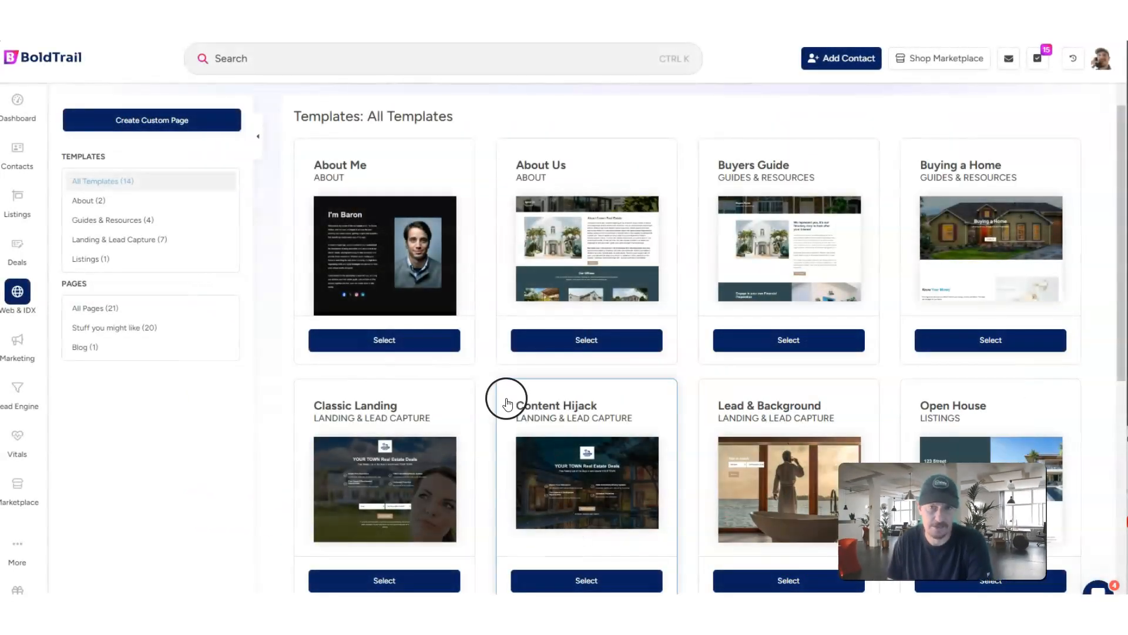
left_click(18, 402)
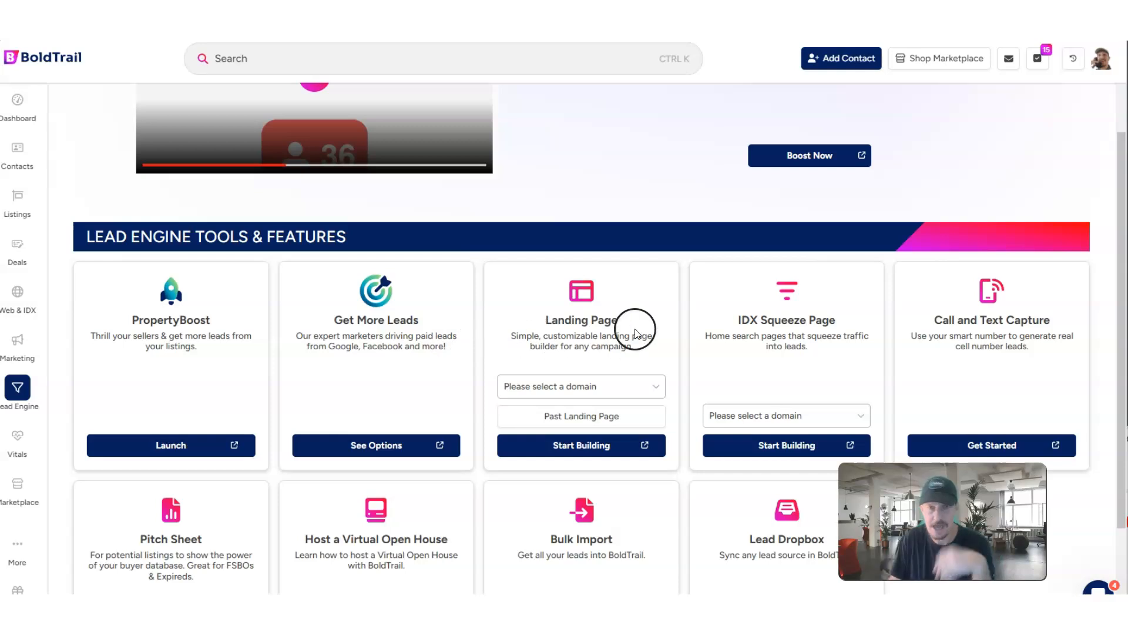
scroll(617, 305, "down", 2)
scroll(623, 310, "down", 1)
left_click(771, 290)
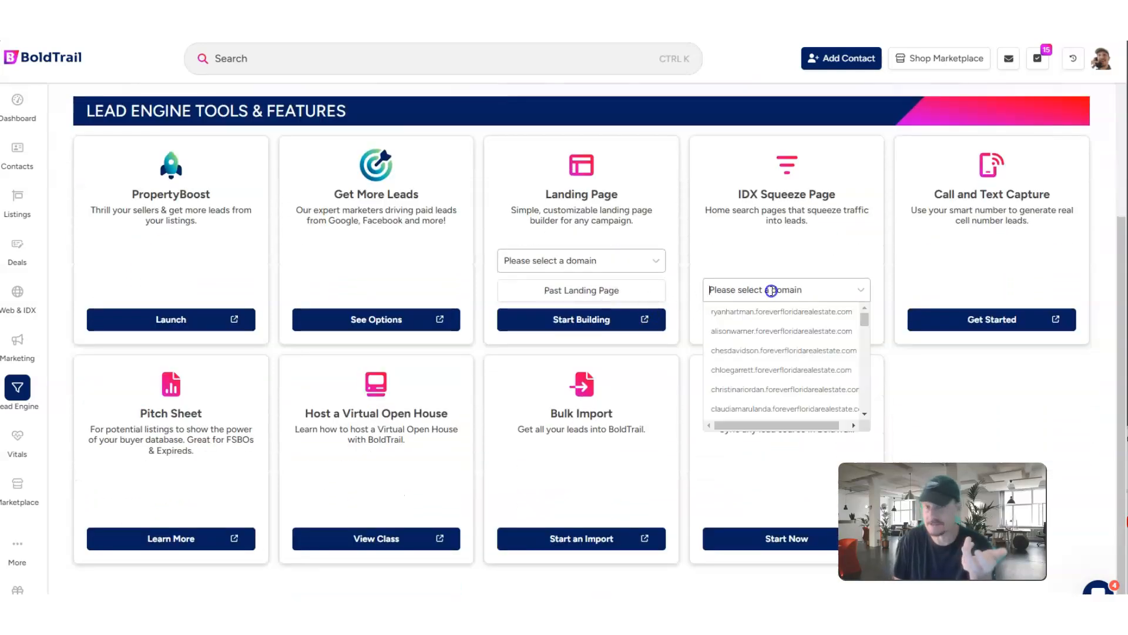
left_click(760, 311)
left_click(760, 319)
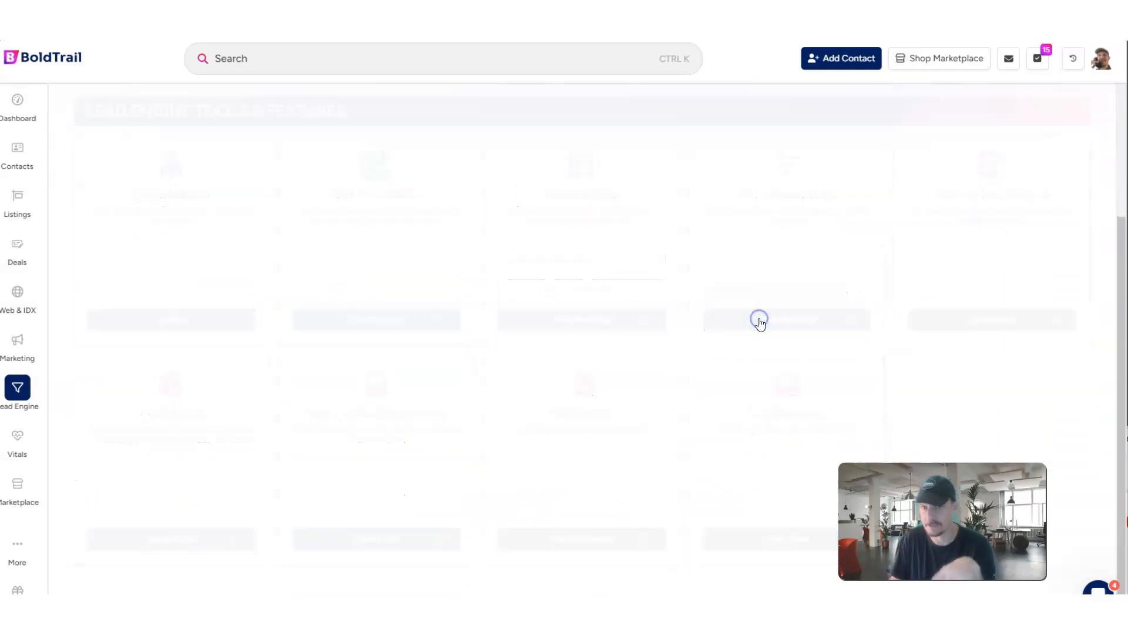
Set the multi-property squeeze page's search location to County : Pinellas, FL.
scroll(577, 264, "up", 3)
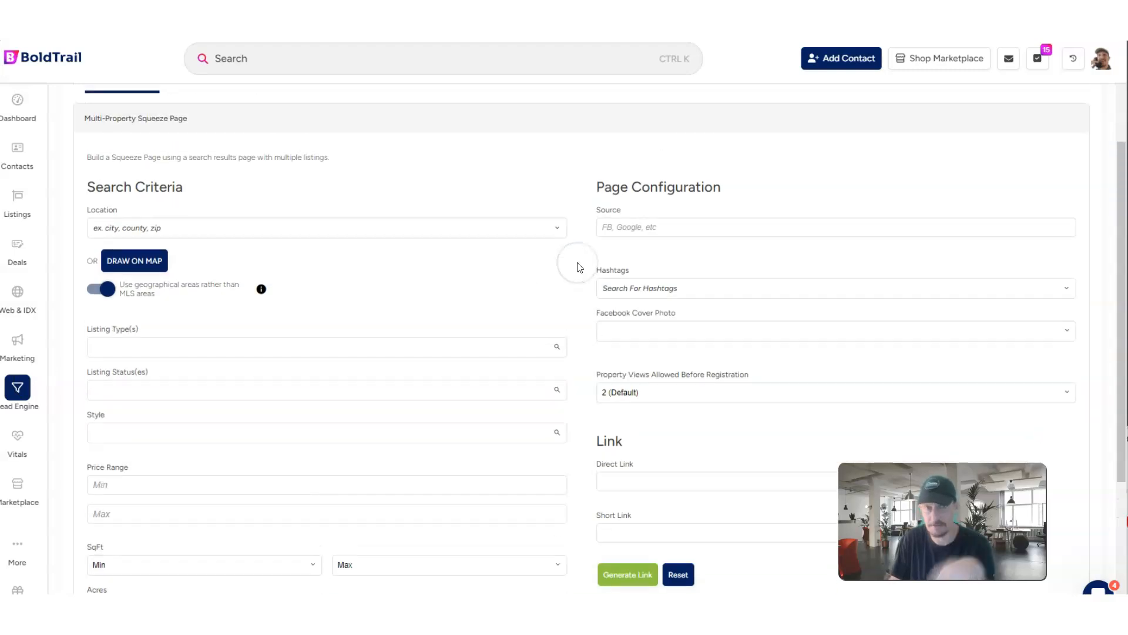
left_click(148, 270)
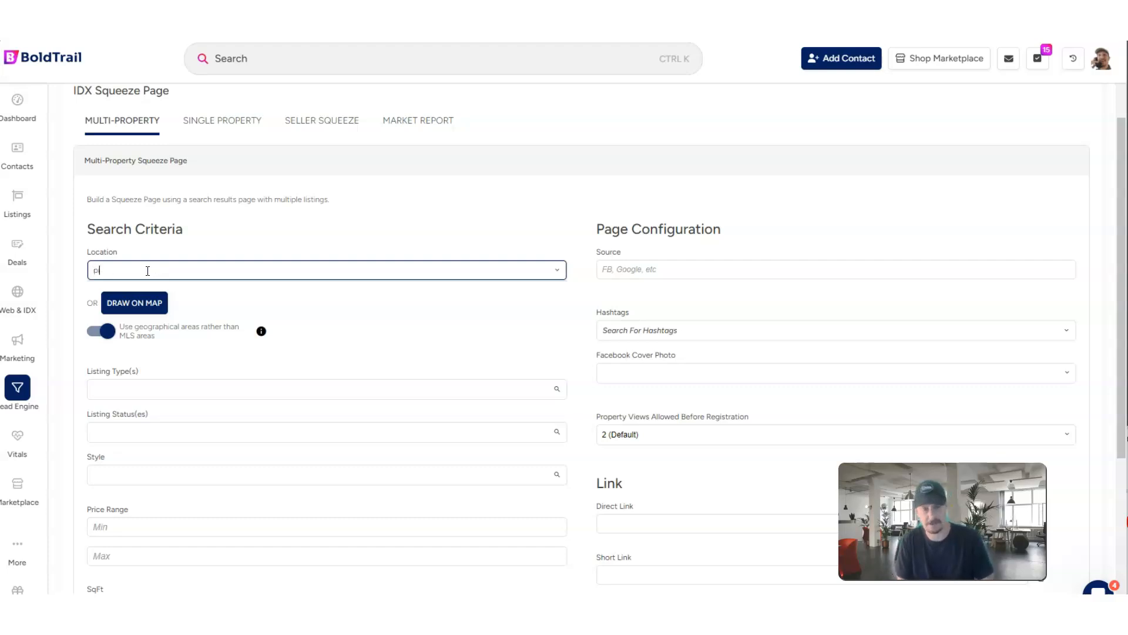
type("pinellas")
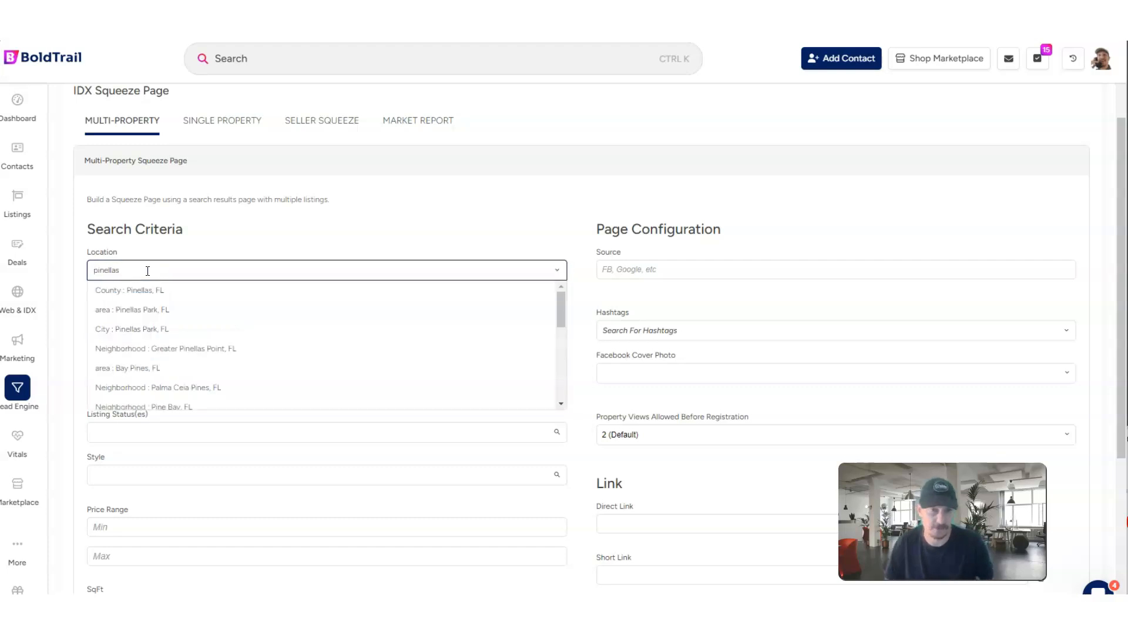
left_click(143, 290)
Add Land as the listing type in the squeeze page's search criteria.
scroll(239, 429, "down", 3)
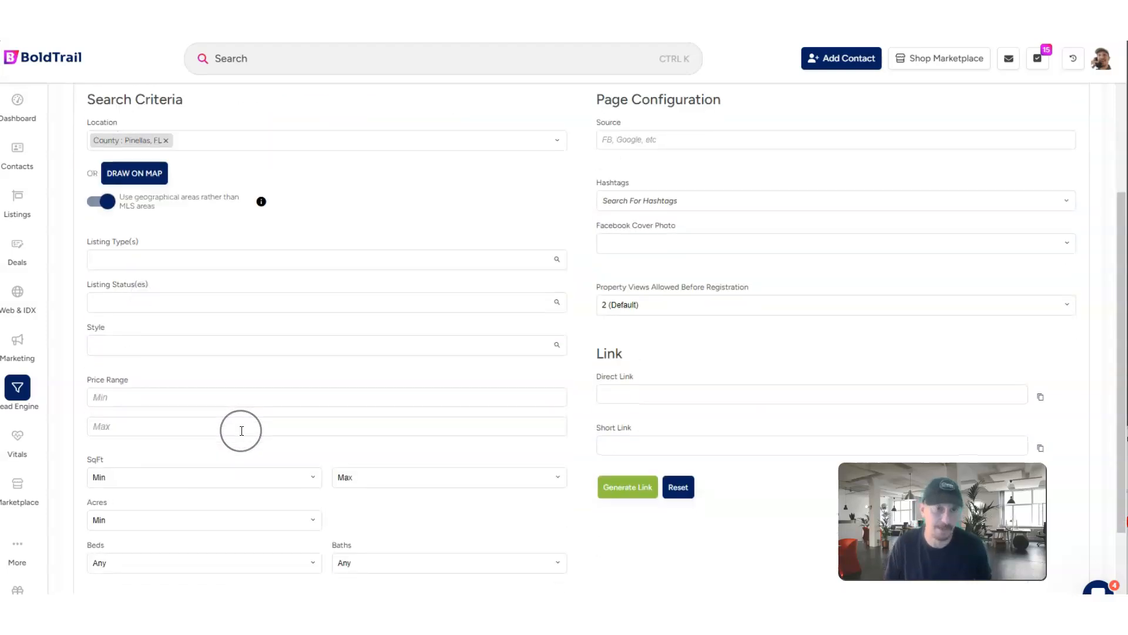
scroll(242, 431, "down", 3)
scroll(182, 339, "up", 4)
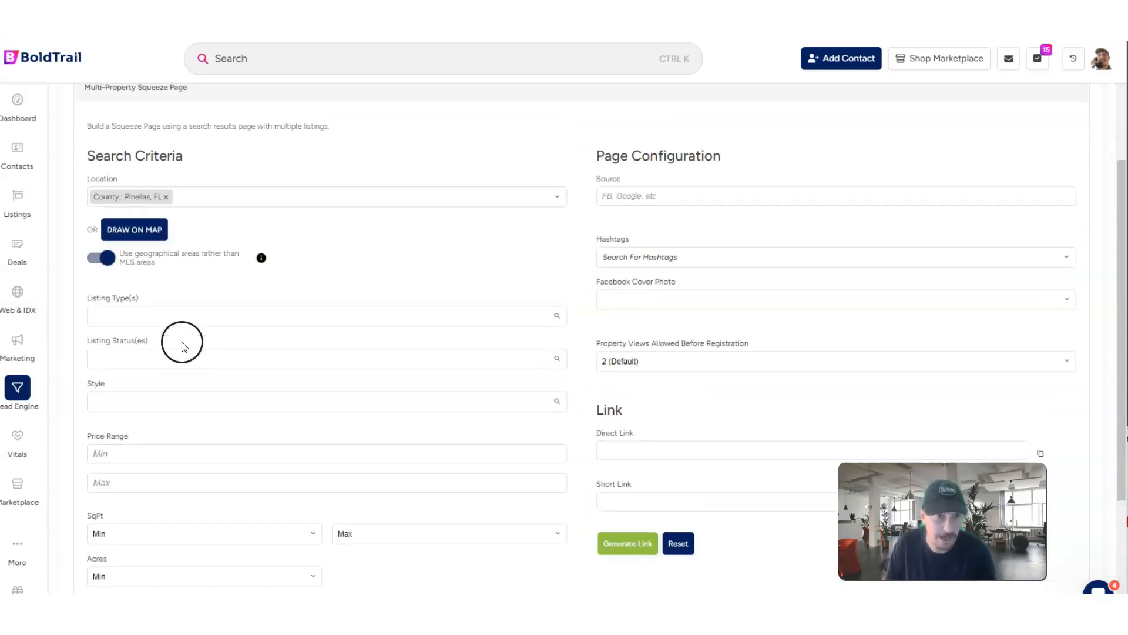
left_click(133, 400)
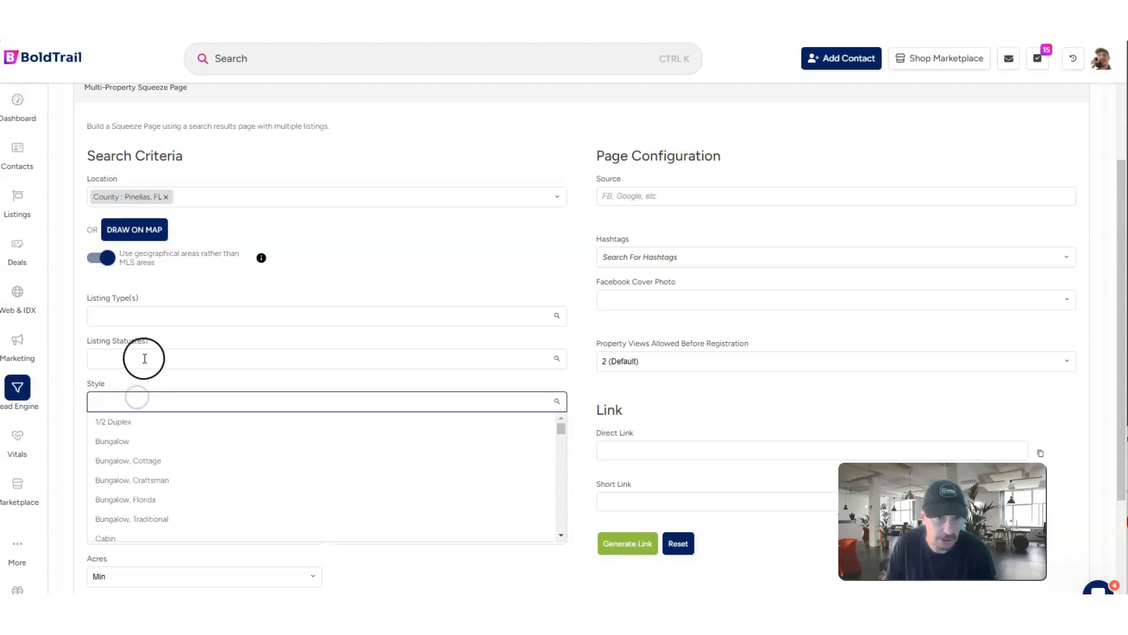
left_click(143, 314)
scroll(177, 408, "down", 1)
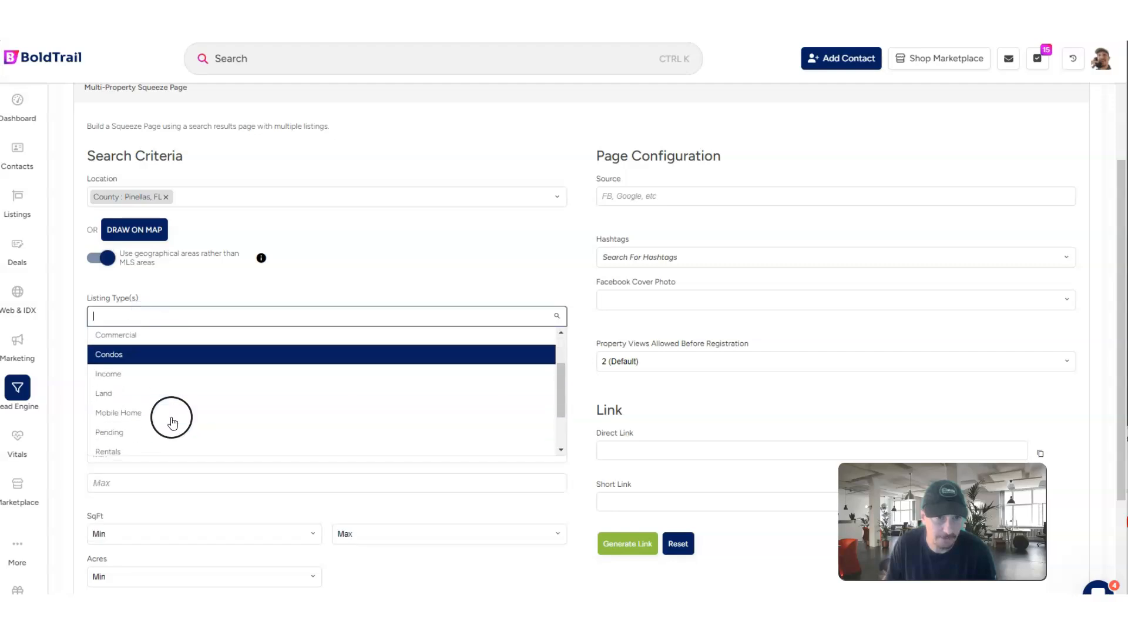
left_click(152, 389)
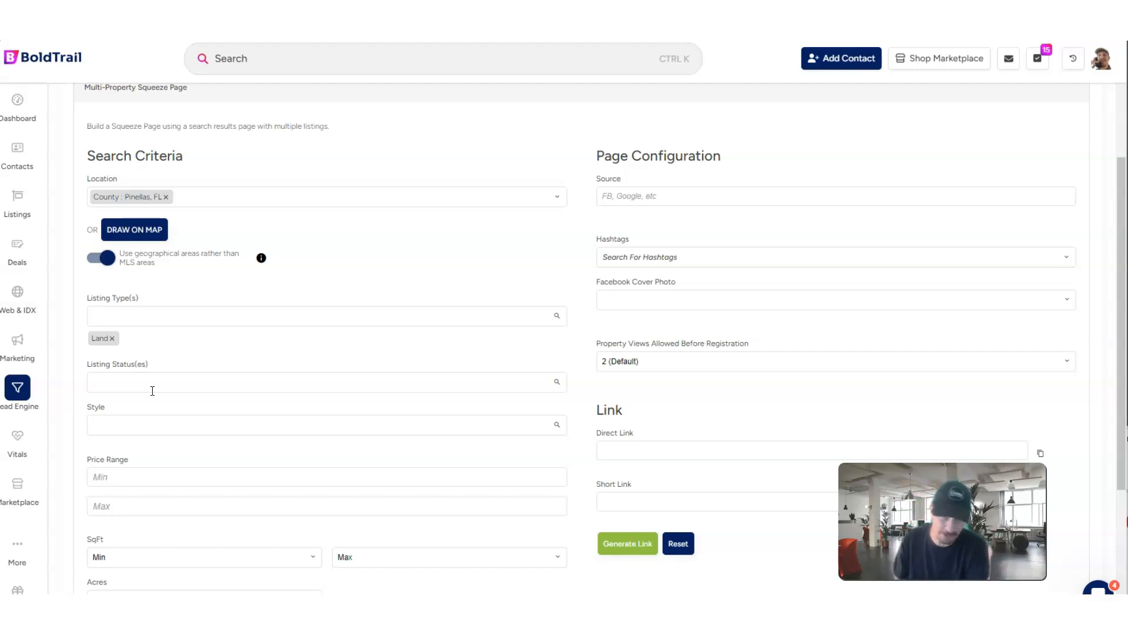
Generate the squeeze page's links and copy the direct link and the short link to the clipboard.
scroll(154, 394, "down", 4)
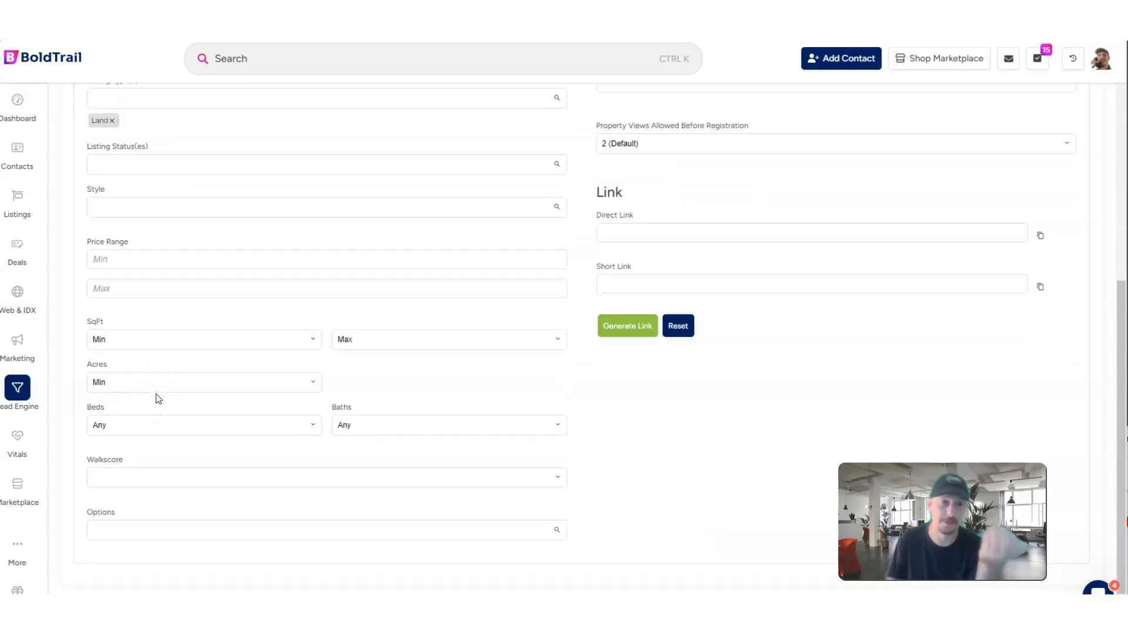
left_click(190, 404)
left_click(215, 419)
scroll(236, 383, "up", 1)
scroll(237, 382, "down", 1)
left_click(606, 332)
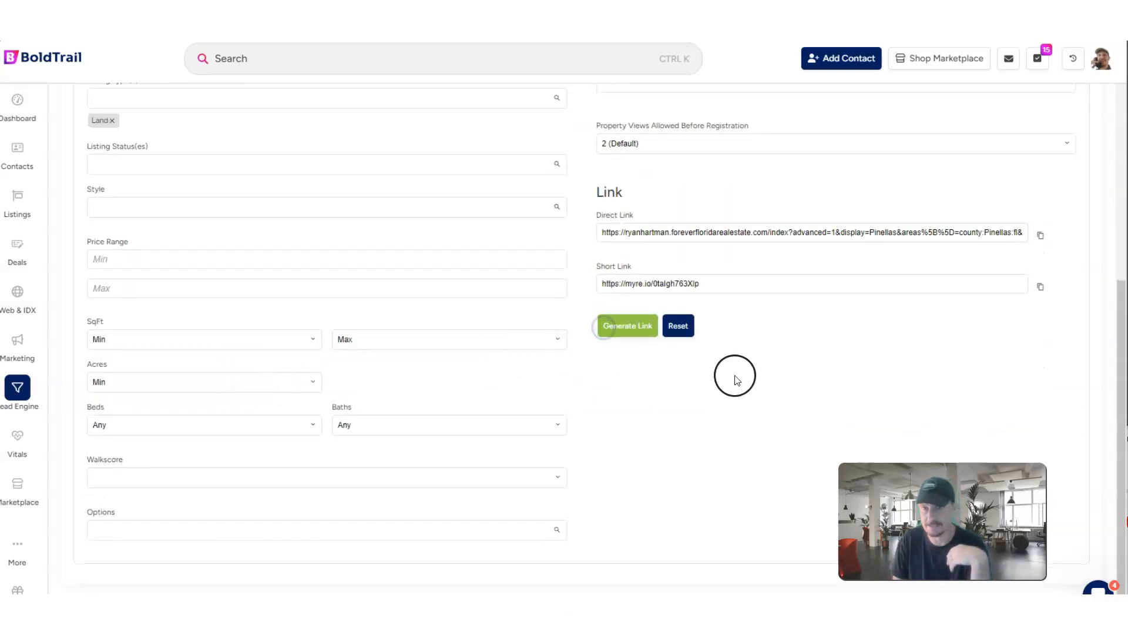
left_click(713, 288)
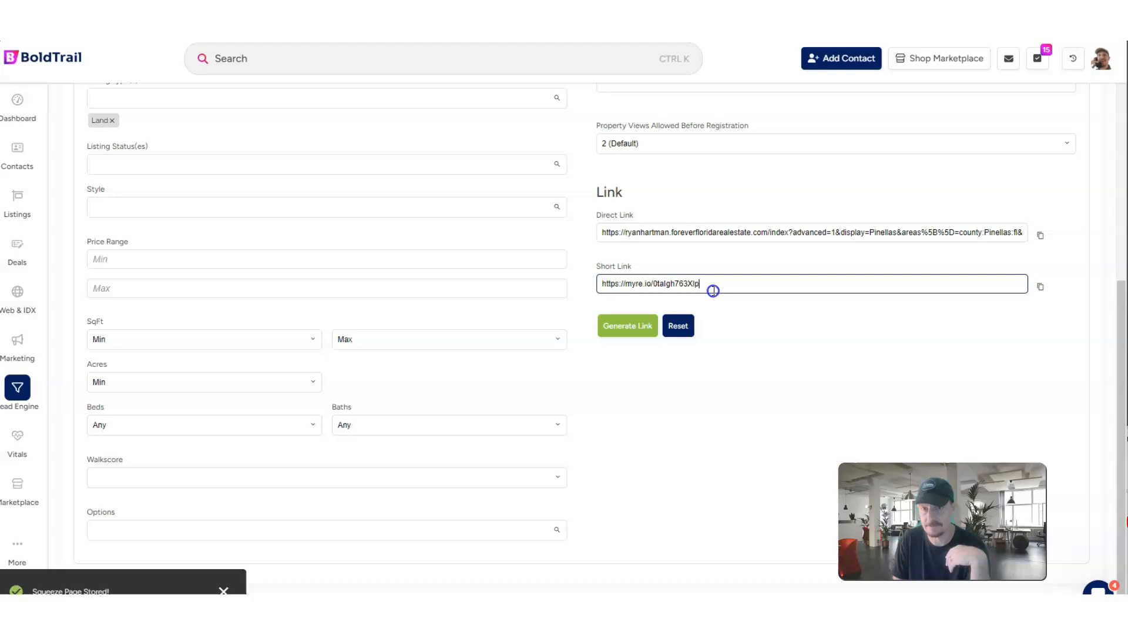
left_click(1041, 235)
left_click(1040, 286)
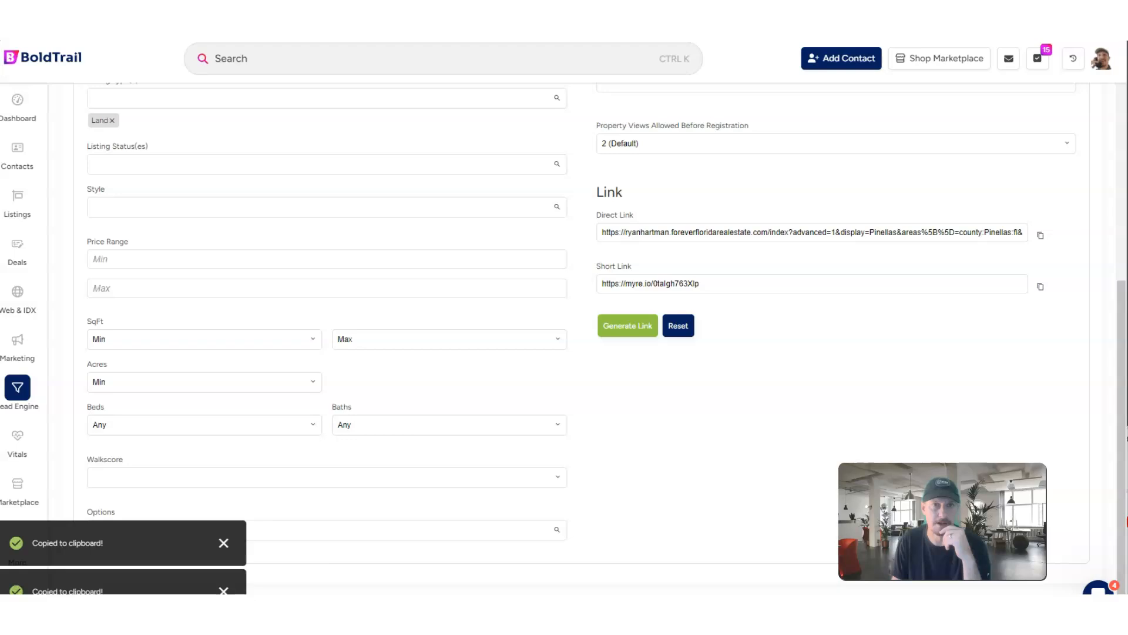
Open the squeeze page builder's address in a new browser tab.
left_click(288, 63)
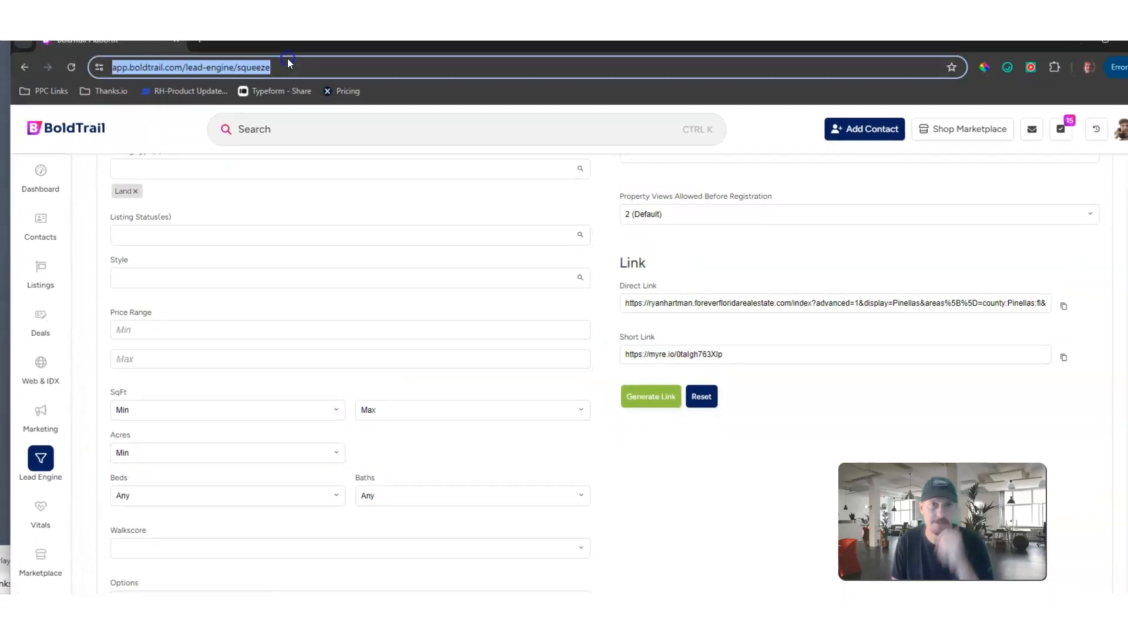
left_click_drag(594, 65, 540, 15)
left_click_drag(388, 14, 454, 587)
left_click(379, 70)
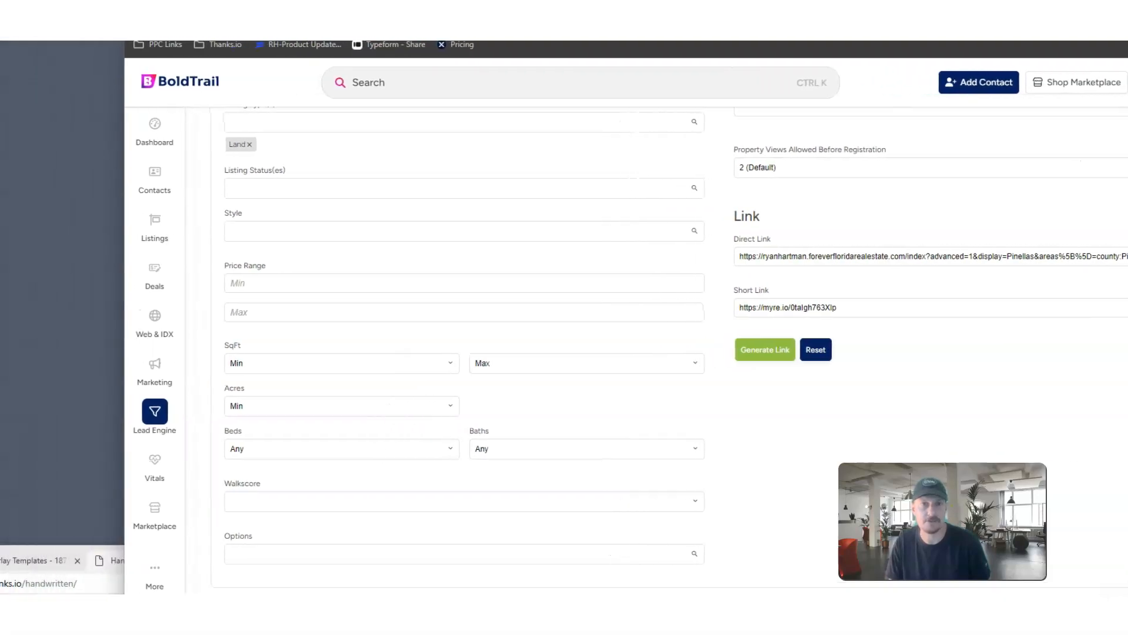
key("ctrl+t")
left_click(493, 24)
key("ctrl+v")
key("Return")
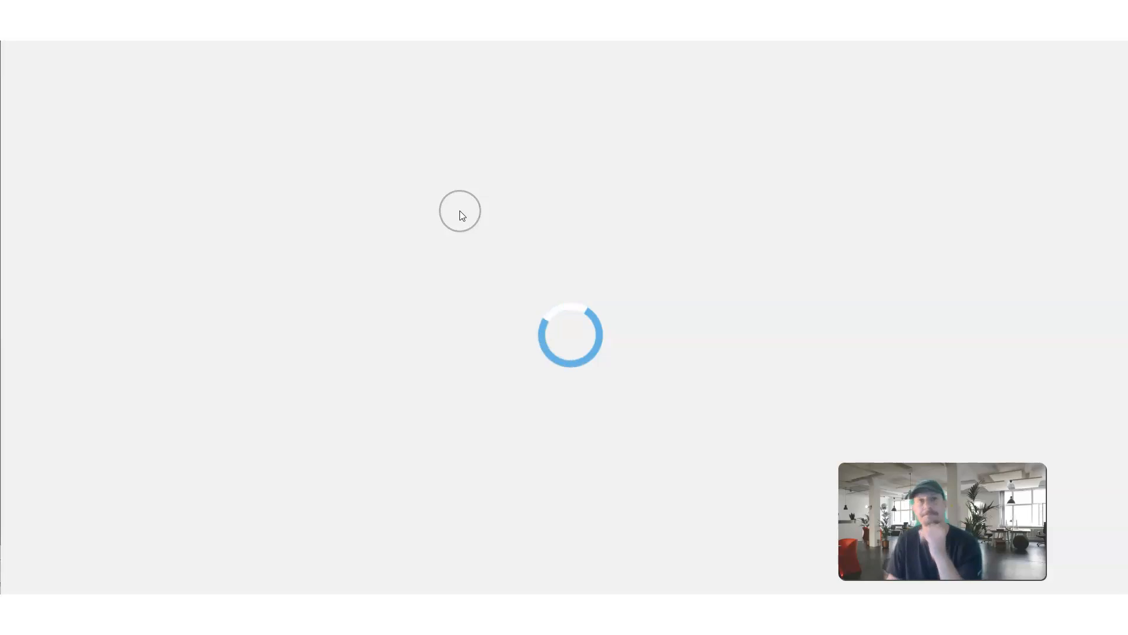
Start a new page from the Lead & Background template in the Web & IDX page templates.
scroll(92, 391, "down", 2)
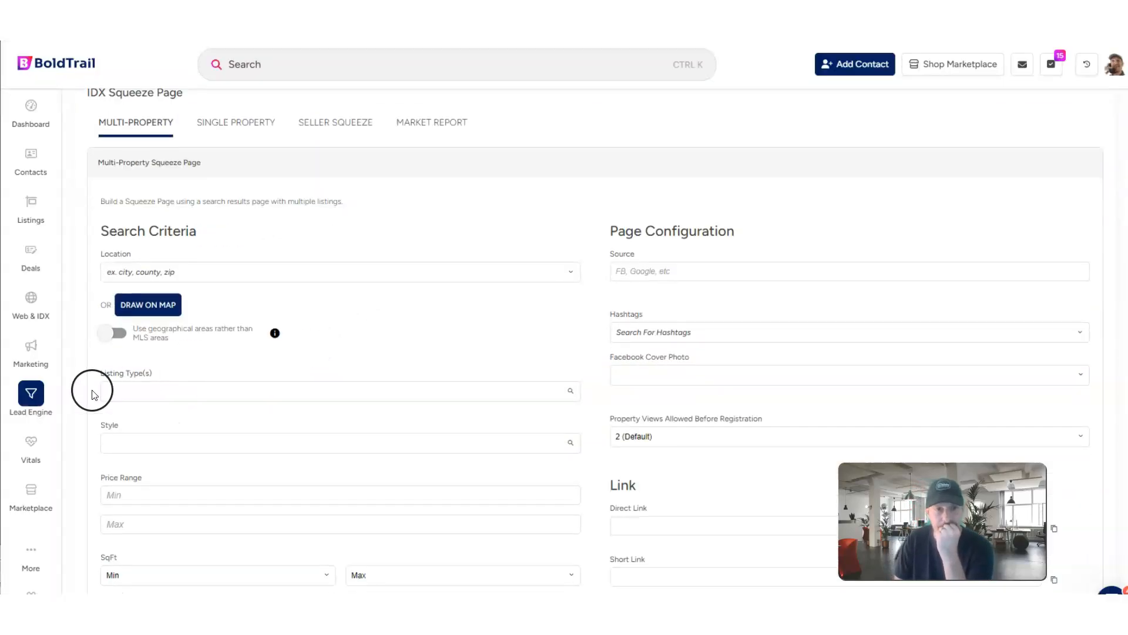
left_click(46, 311)
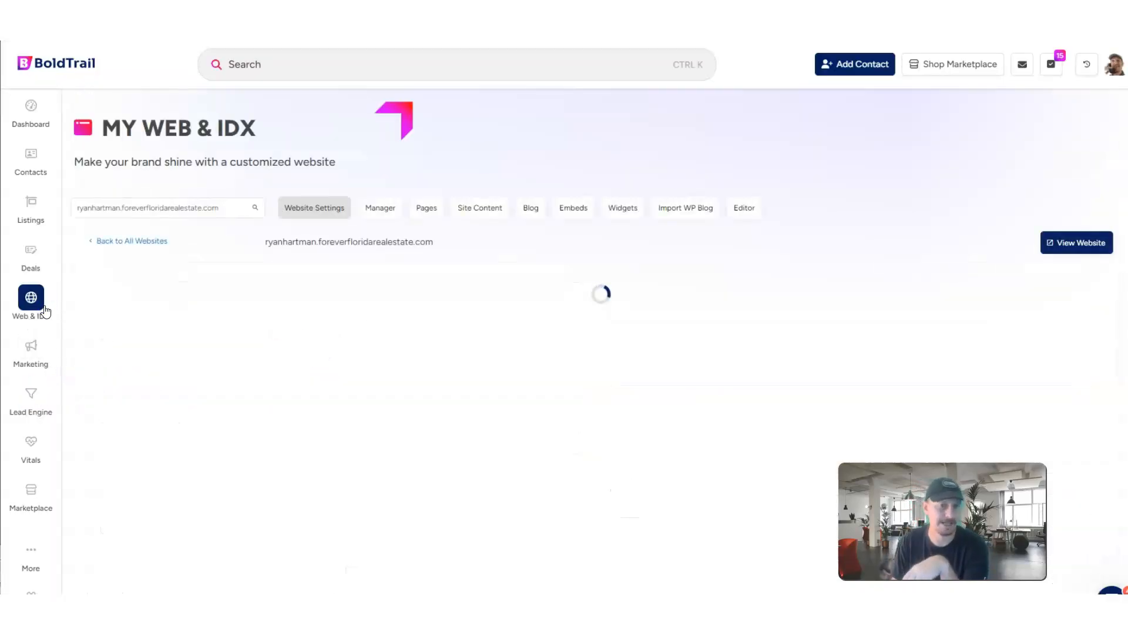
left_click(427, 209)
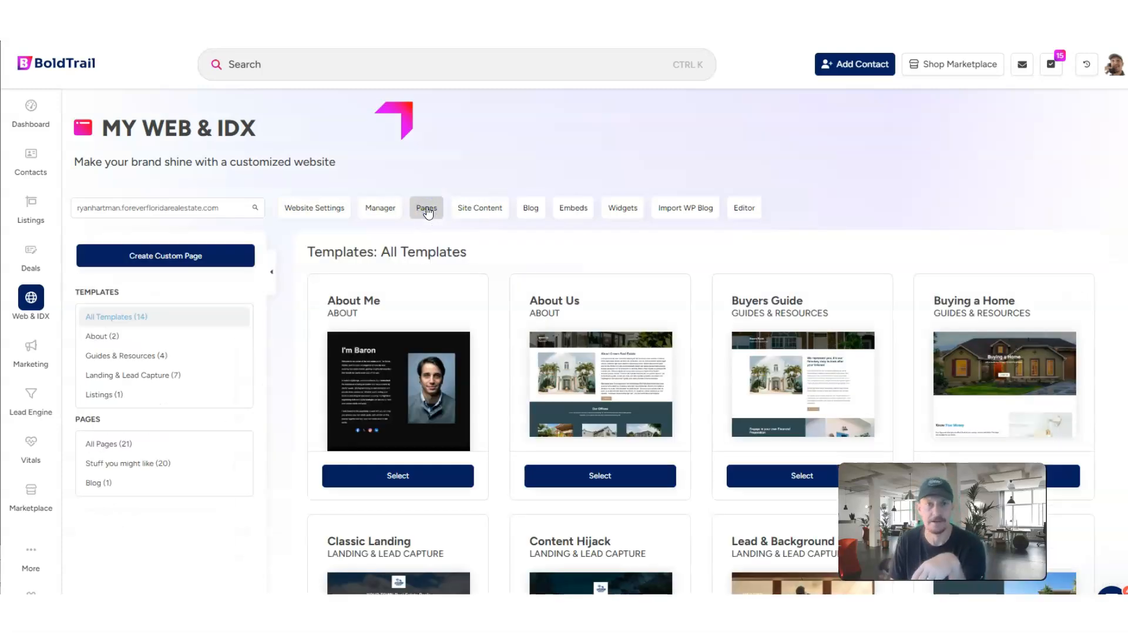
scroll(529, 447, "down", 3)
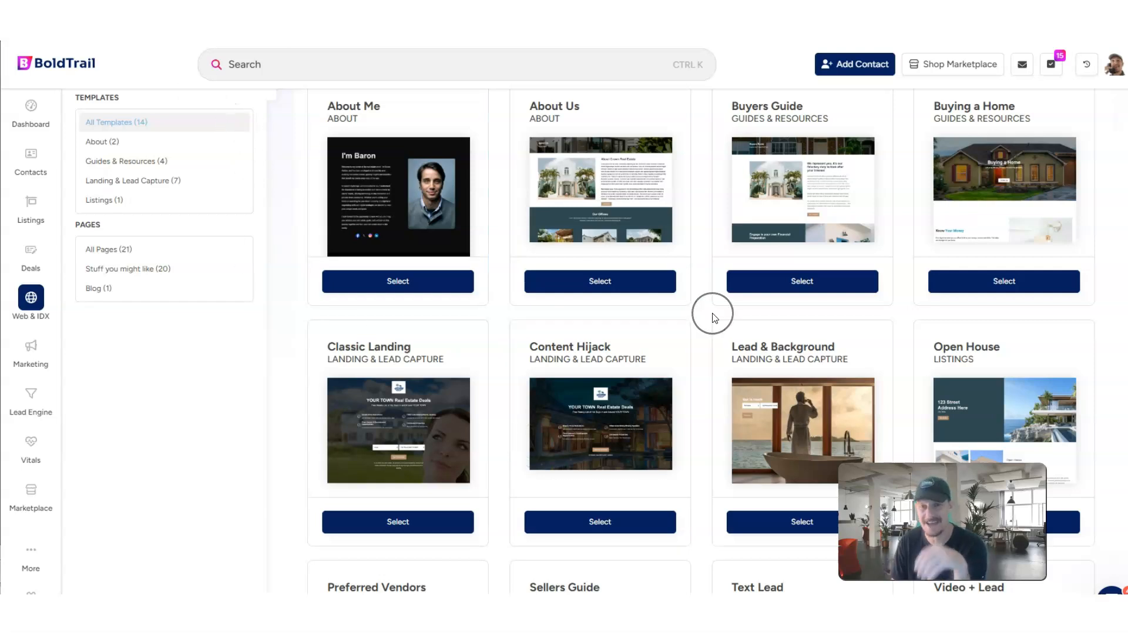
scroll(715, 318, "down", 1)
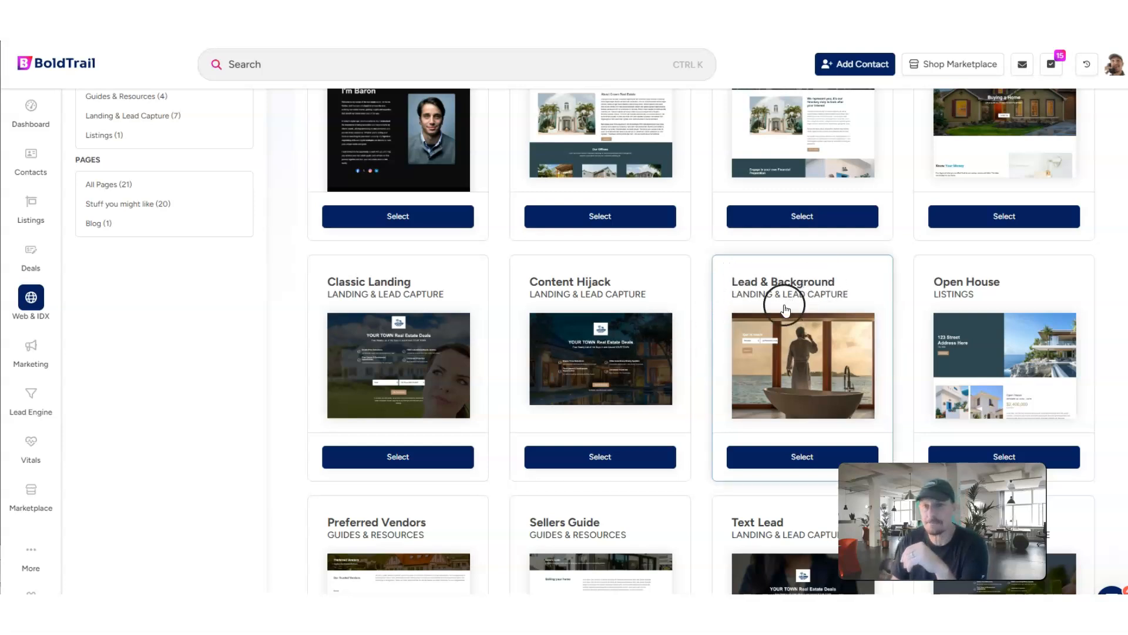
left_click(797, 456)
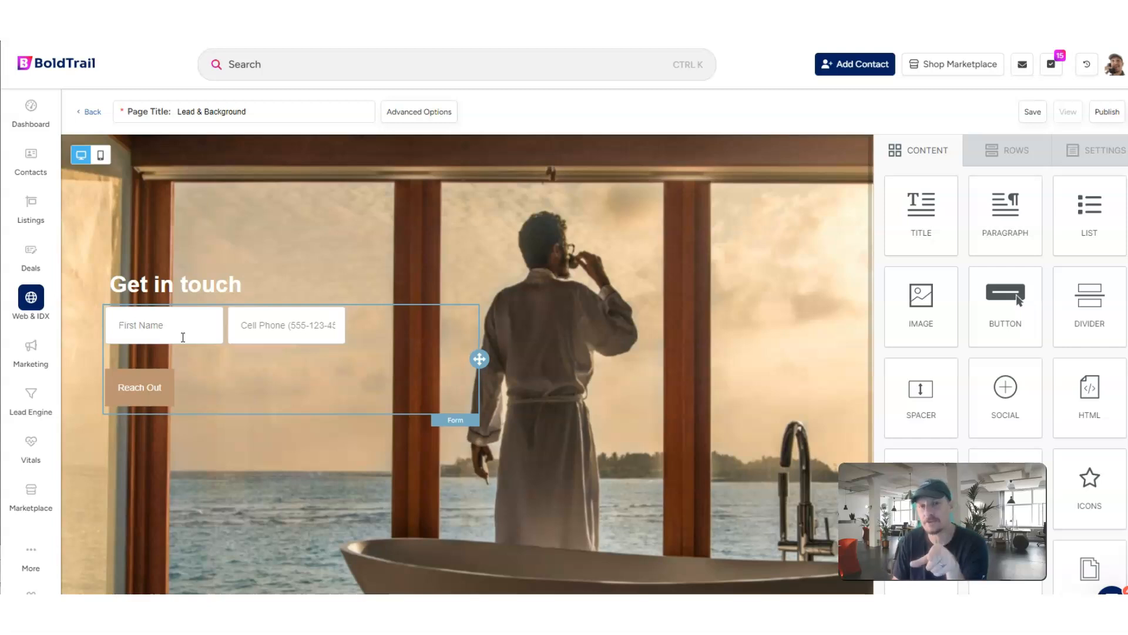
Change the "Get in touch" form's submit button text to "See The List Now".
left_click(182, 337)
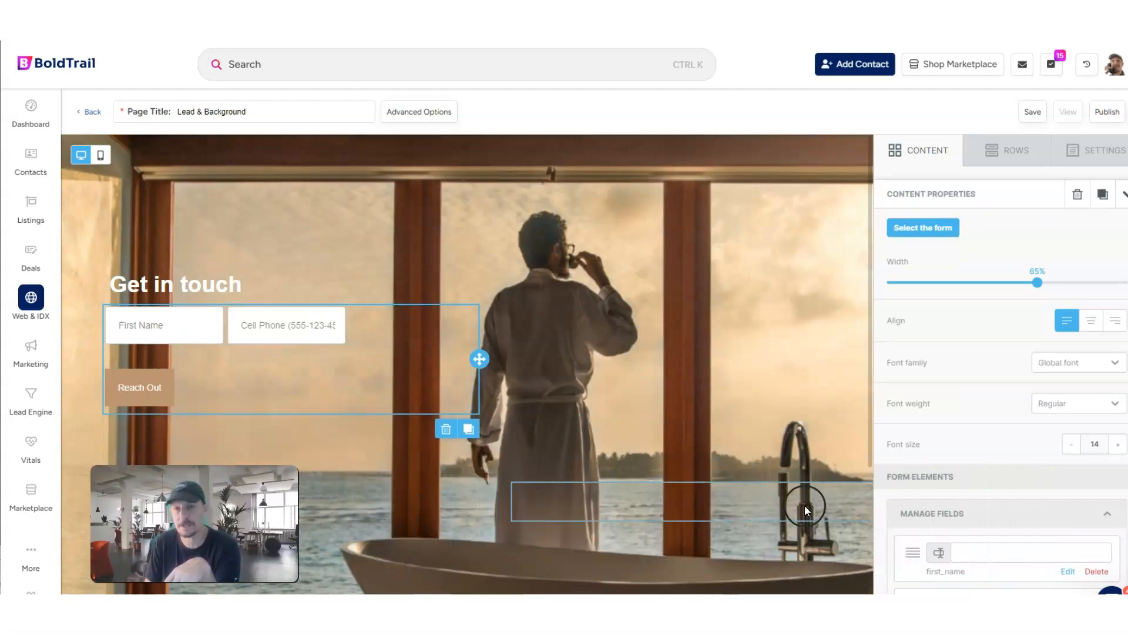
scroll(1090, 392, "down", 4)
scroll(1090, 392, "up", 1)
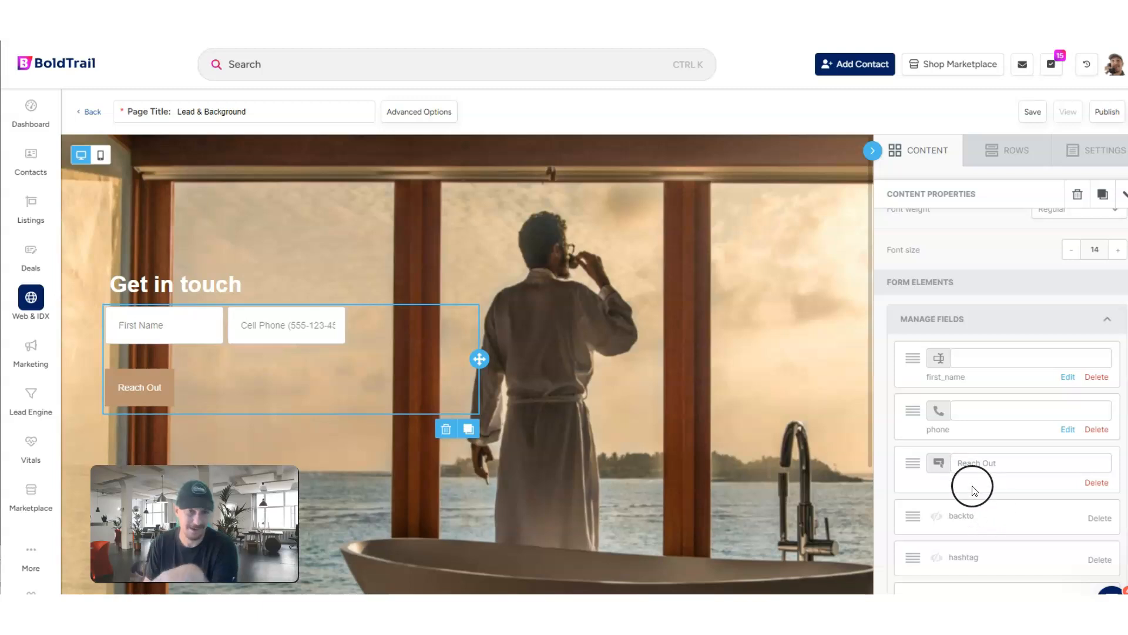
left_click(1005, 463)
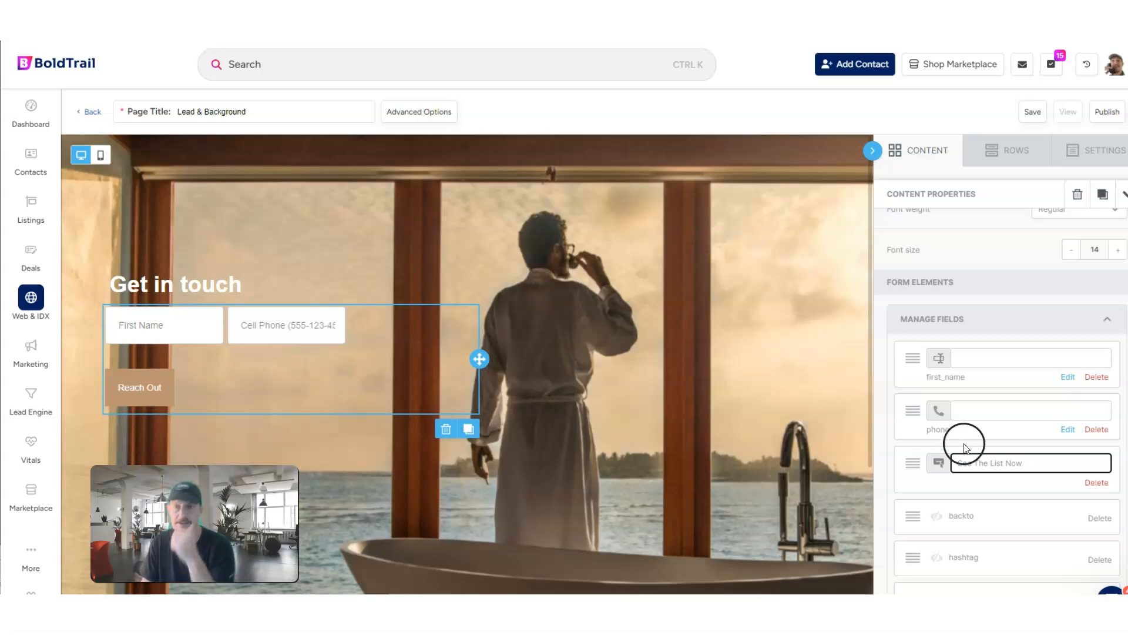
left_click(971, 402)
left_click(1125, 194)
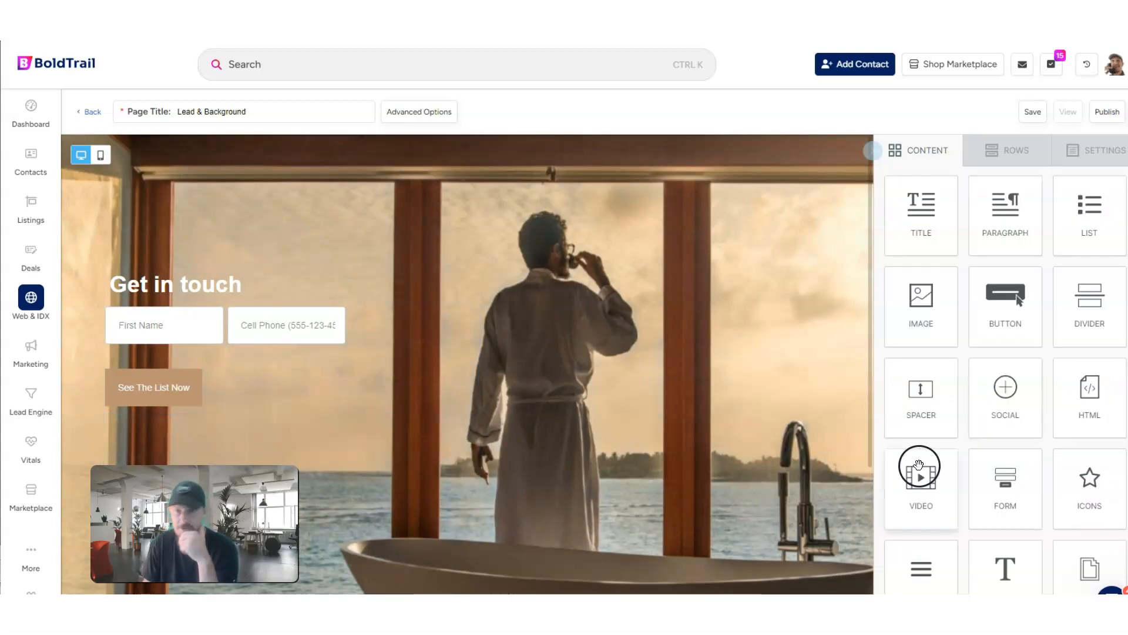
Delete the phone and first name fields from the "Get in touch" form.
left_click(283, 356)
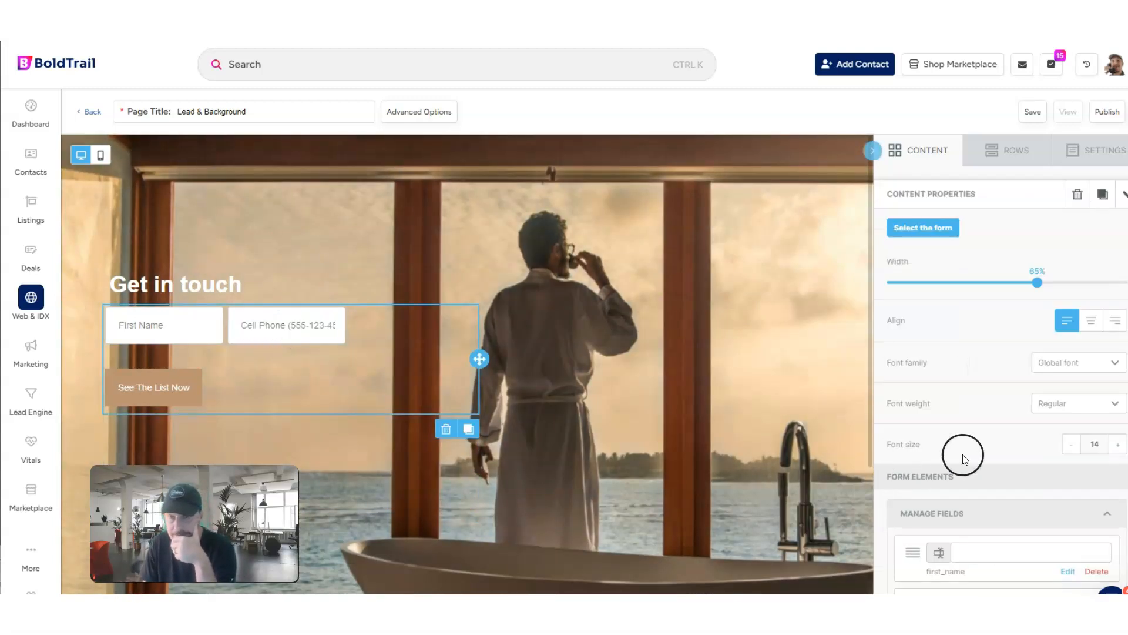
scroll(999, 379, "down", 3)
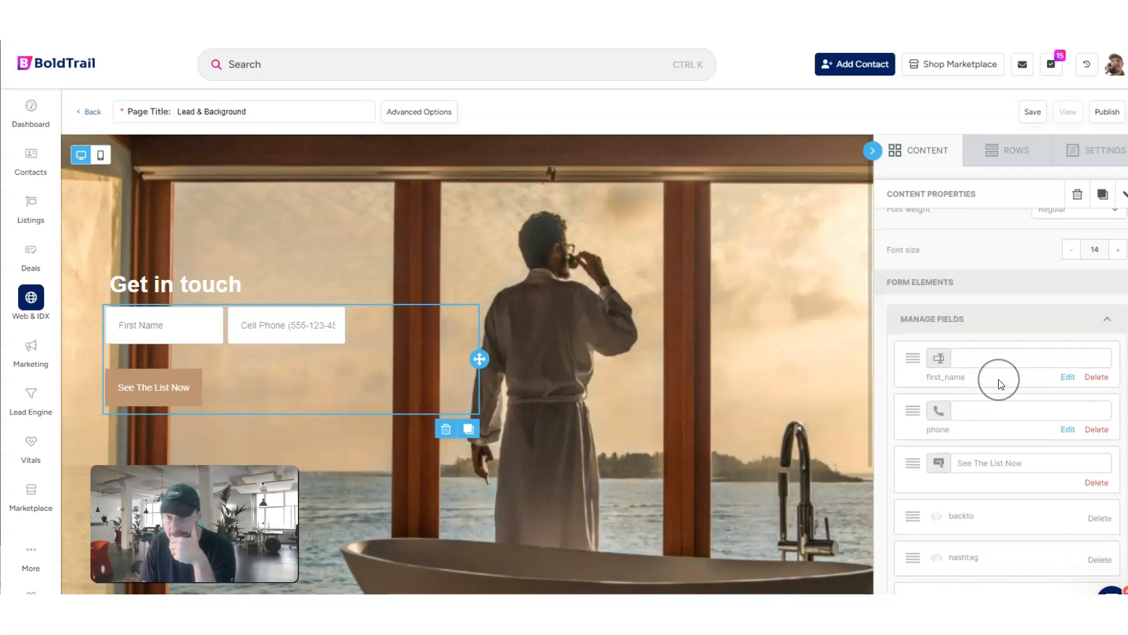
left_click(1098, 430)
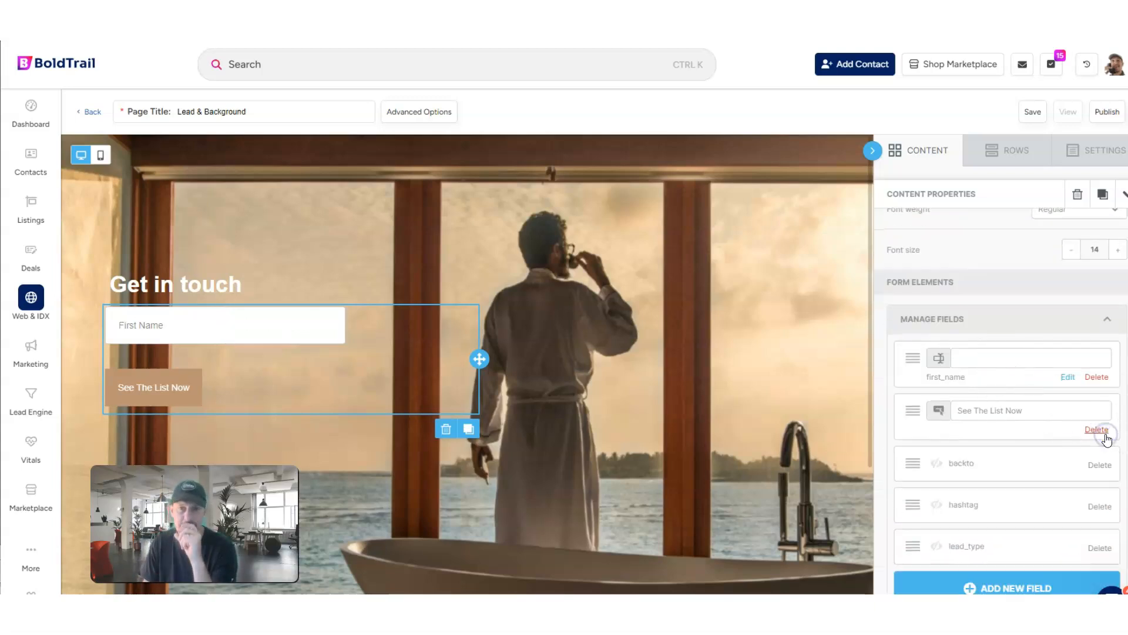
left_click(1103, 433)
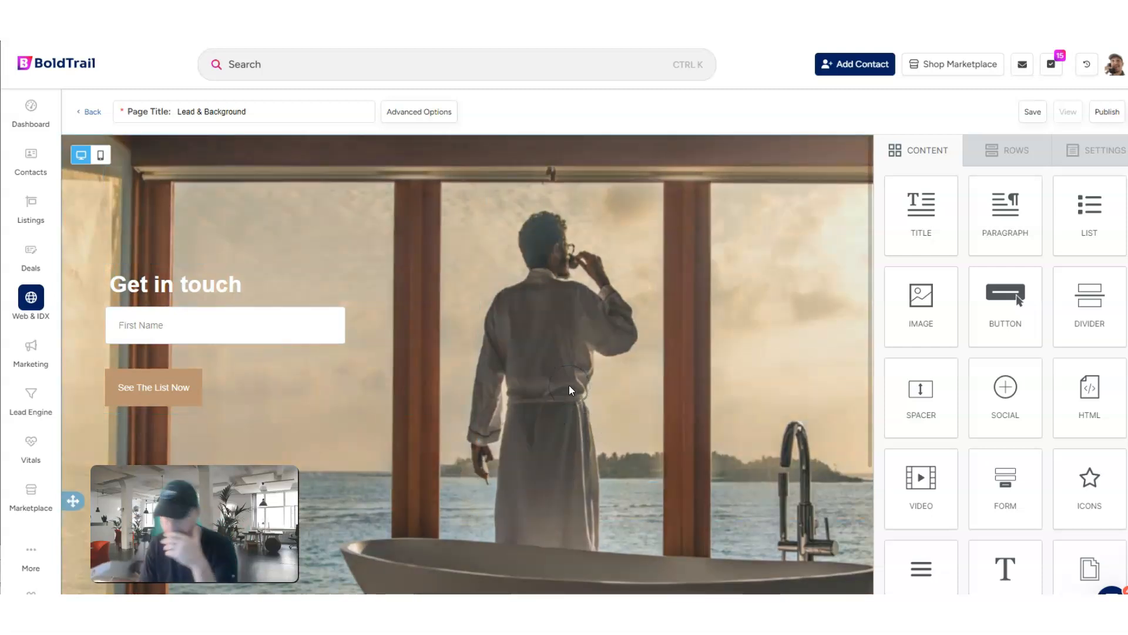
left_click(187, 328)
scroll(1025, 349, "down", 5)
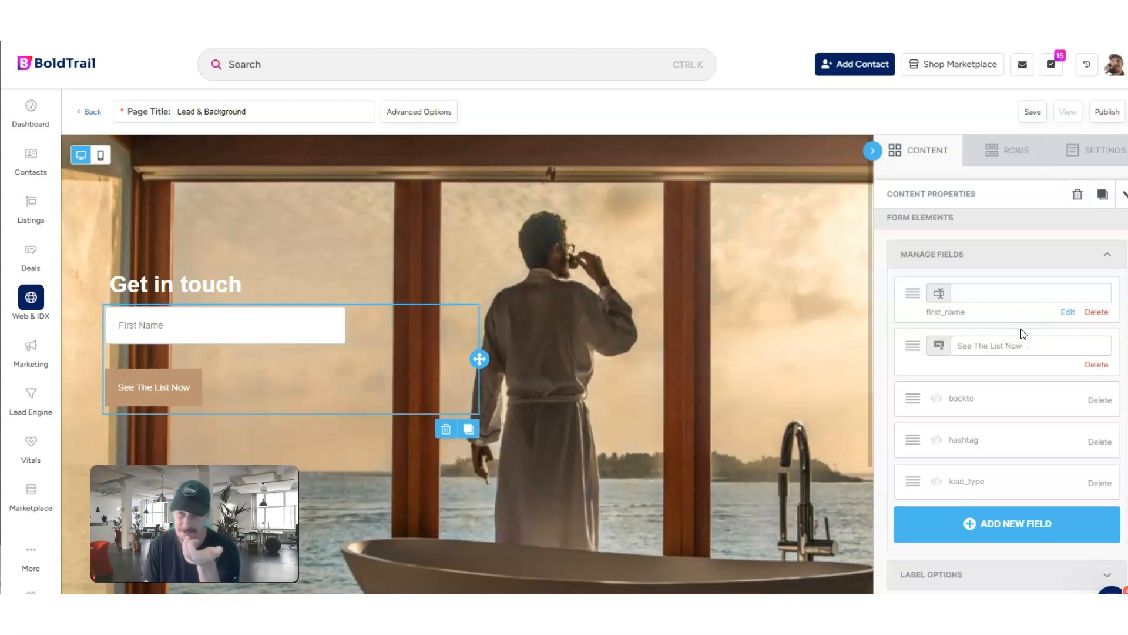
left_click(1095, 312)
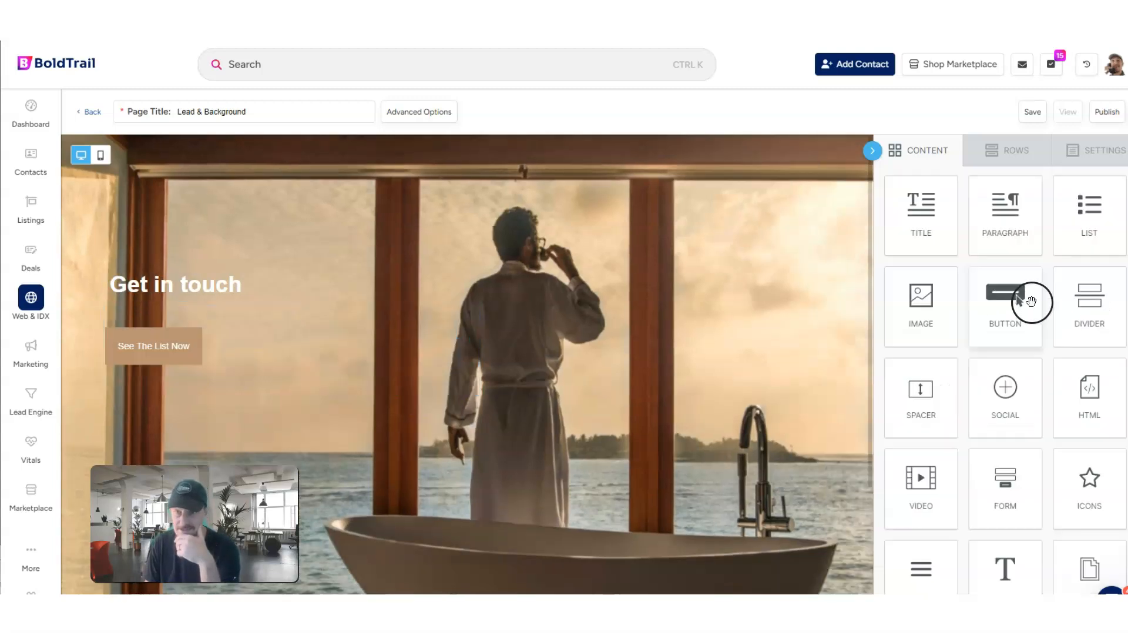
Add the email field to the "Get in touch" form and set the form's width to 75%.
left_click(270, 312)
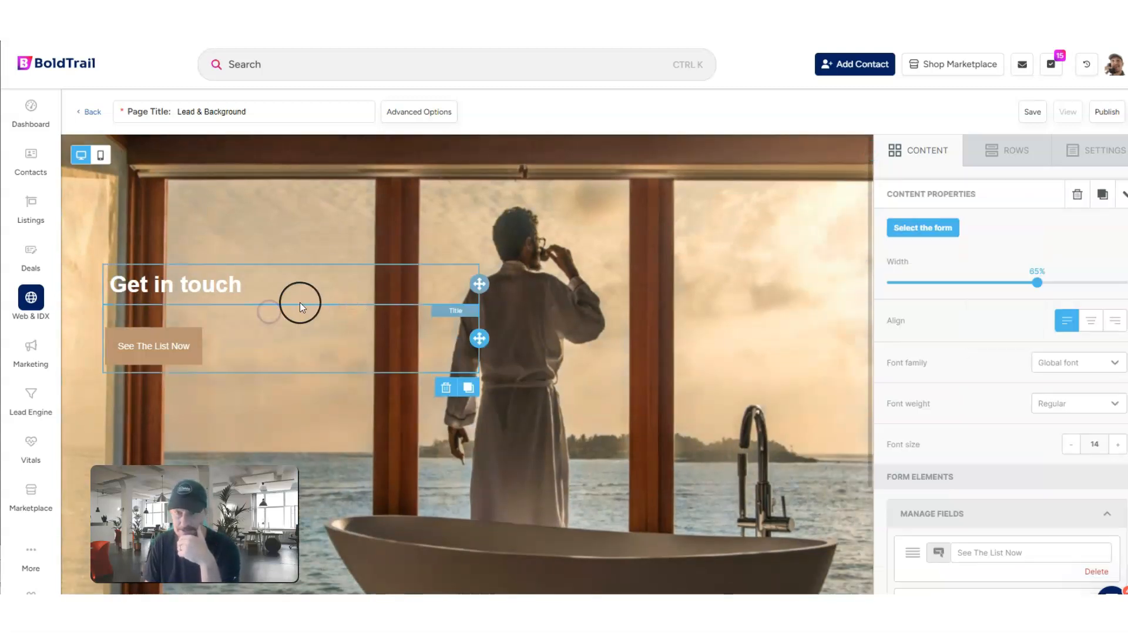
scroll(971, 381, "down", 6)
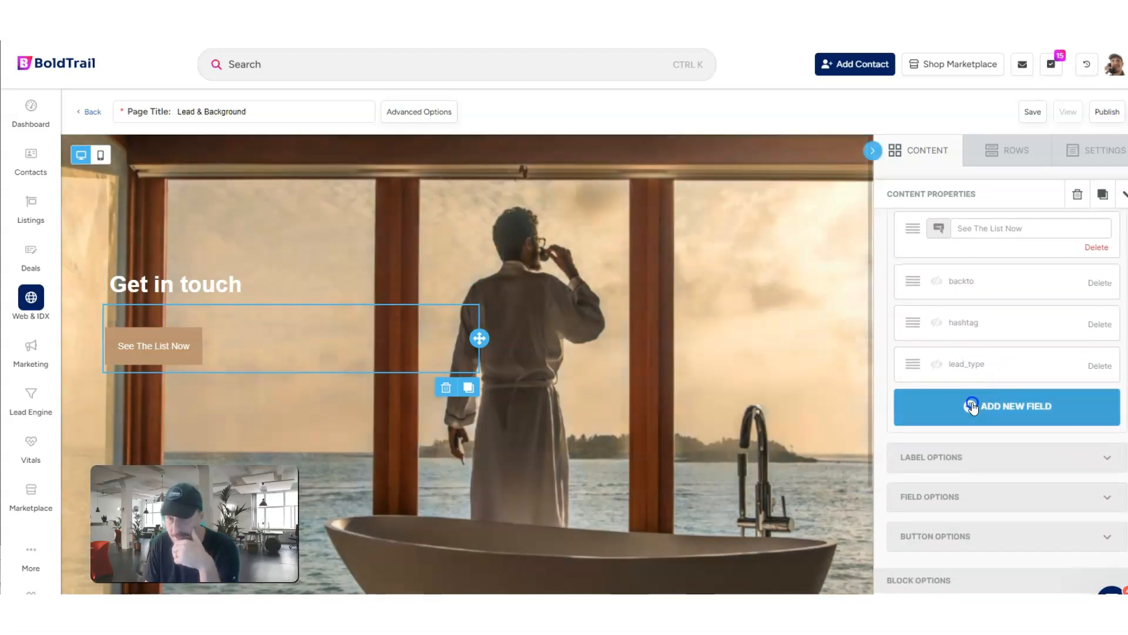
left_click(971, 404)
scroll(950, 471, "down", 2)
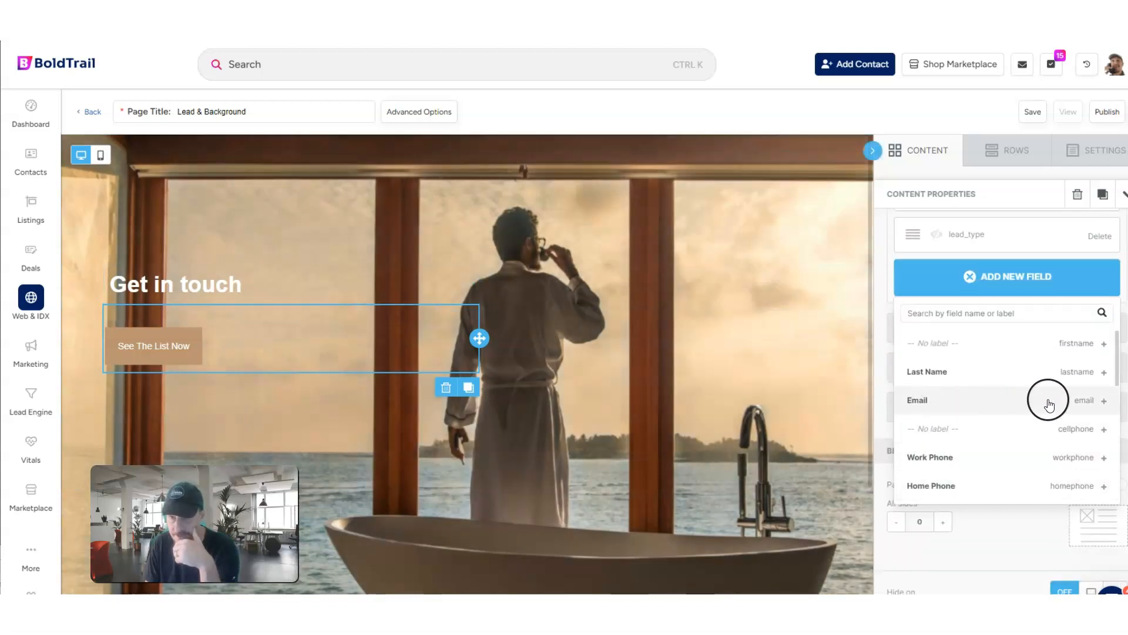
left_click(1105, 401)
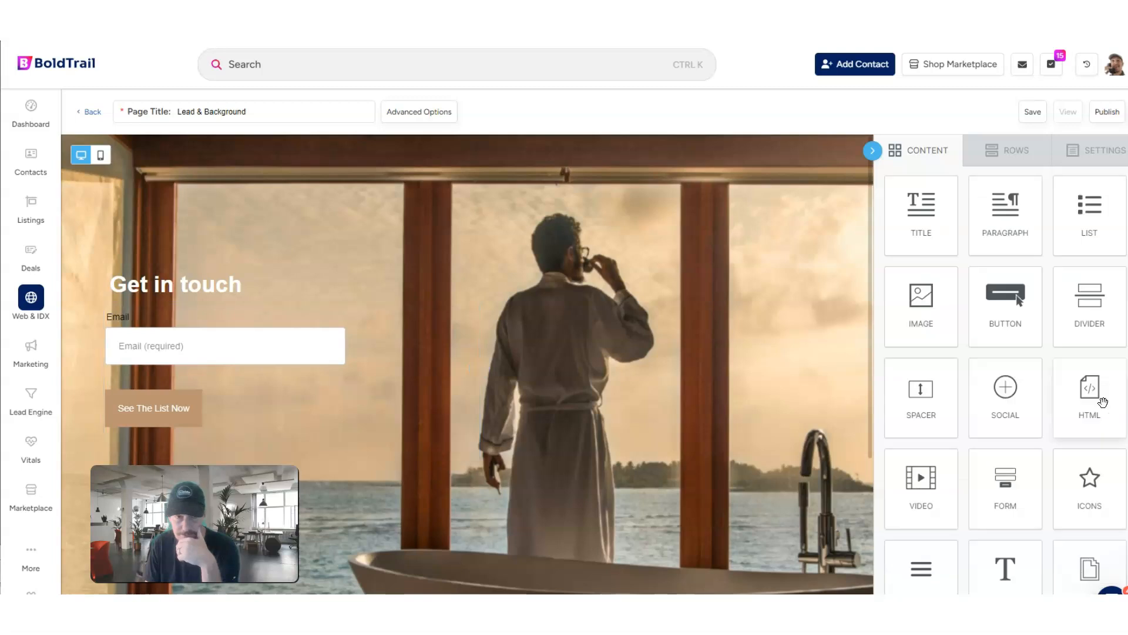
left_click(145, 316)
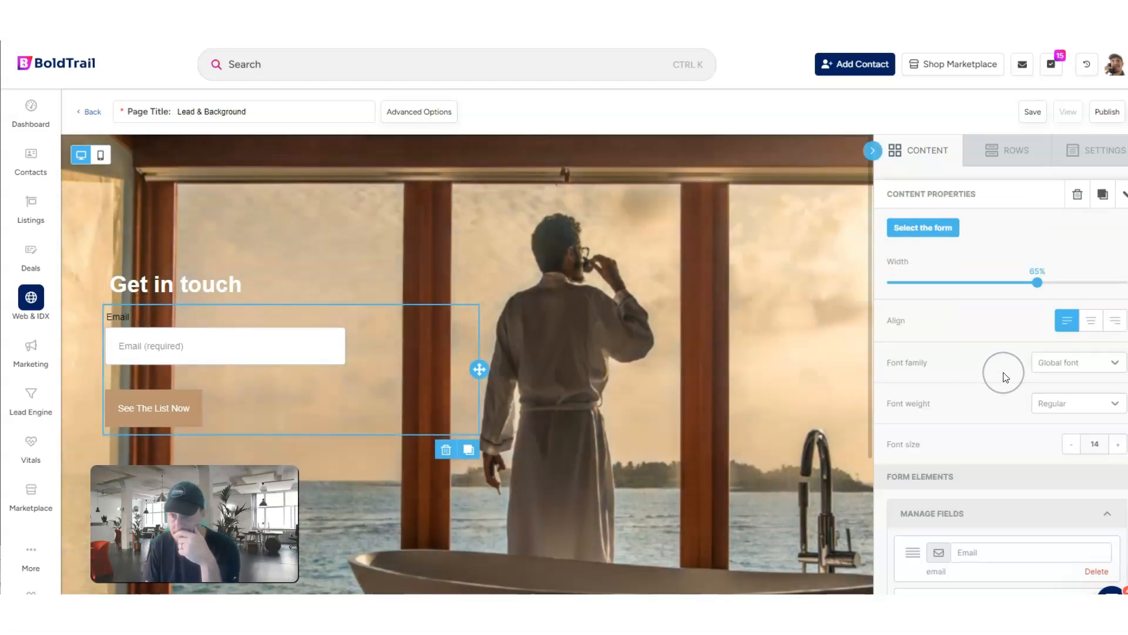
left_click_drag(1037, 282, 1061, 282)
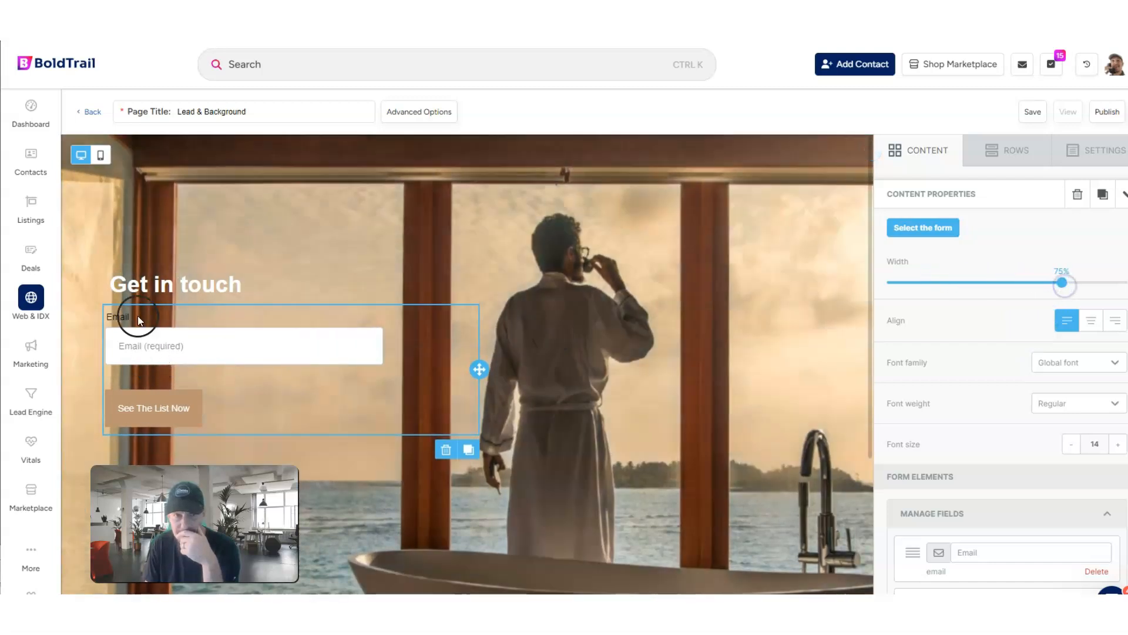
Try to enter #ffffff as the text color of the form's labels.
scroll(892, 358, "down", 5)
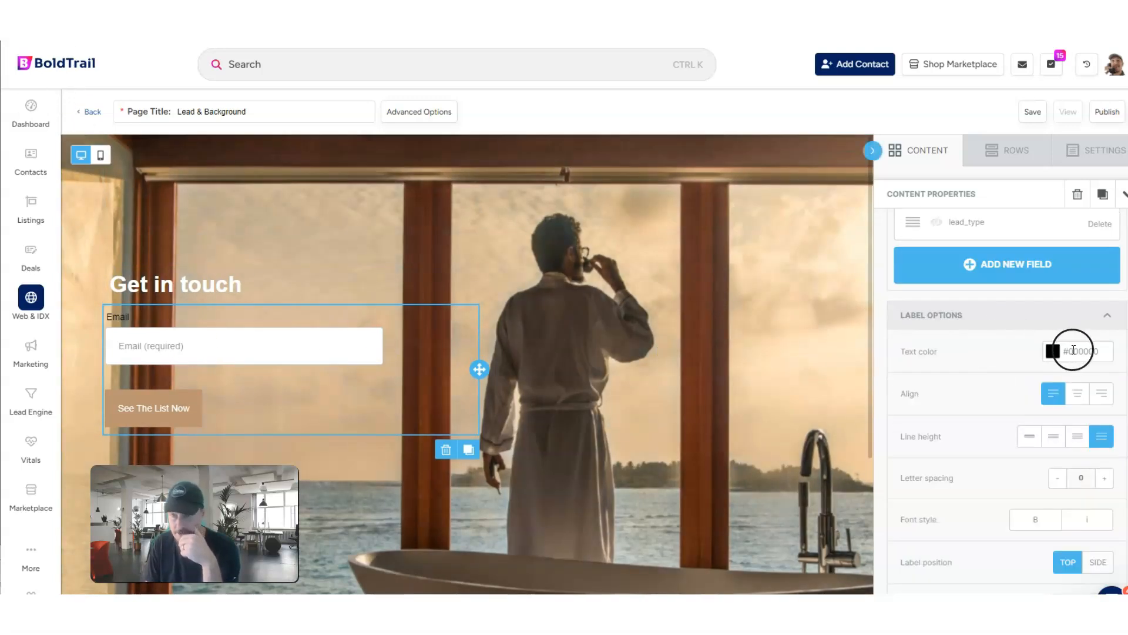
left_click(1103, 355)
key("BackSpace")
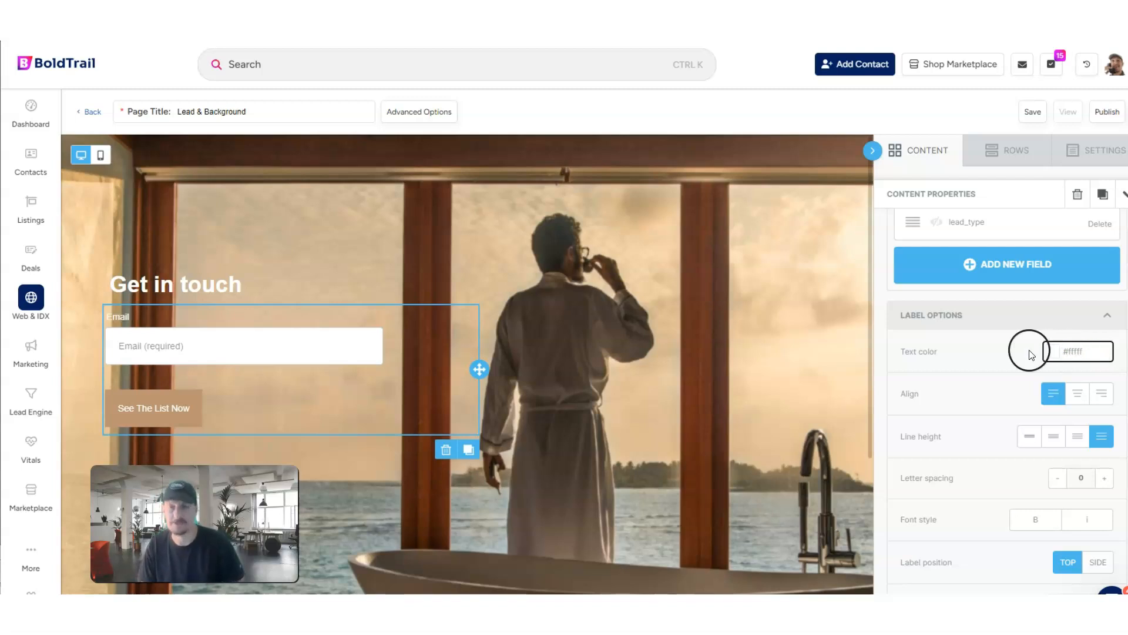
left_click(978, 356)
left_click(1088, 359)
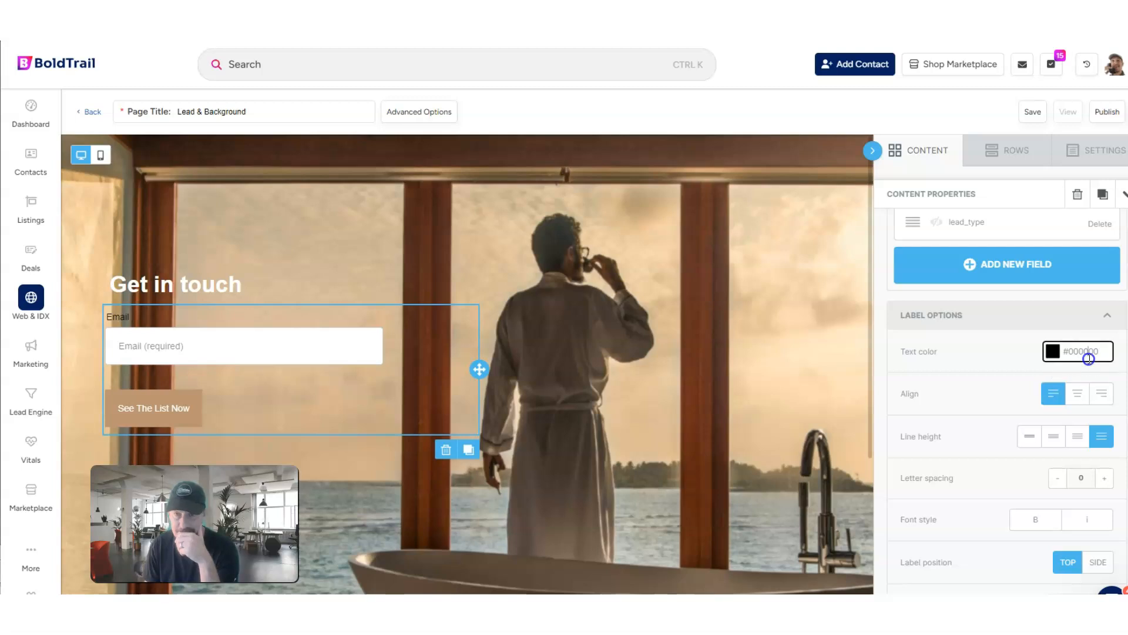
left_click_drag(1065, 358, 1096, 358)
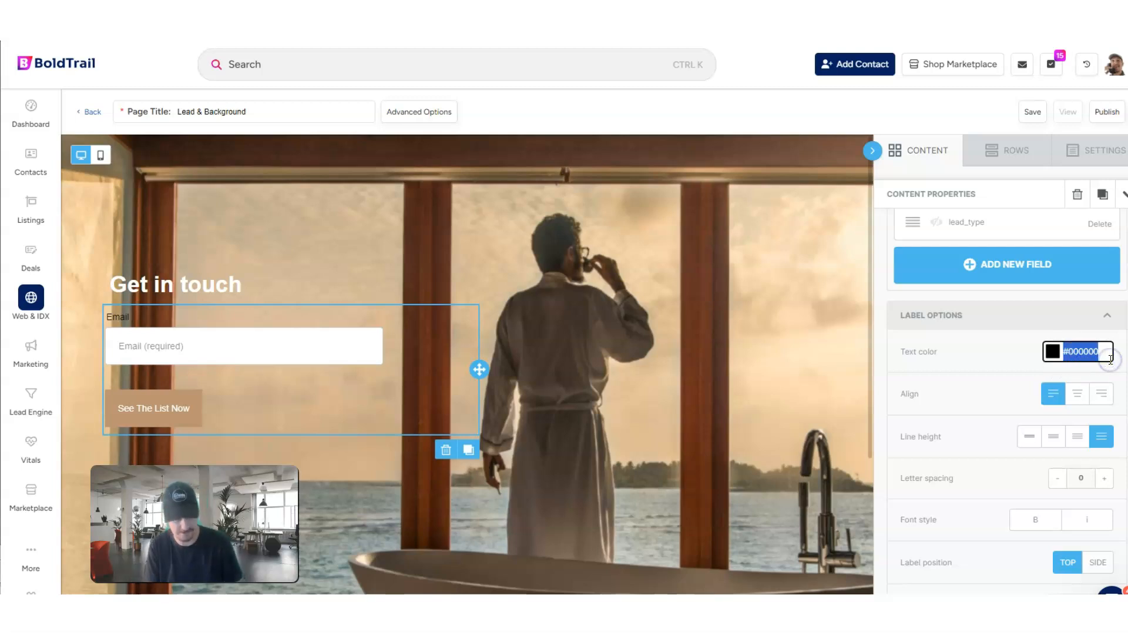
type("#ffffff")
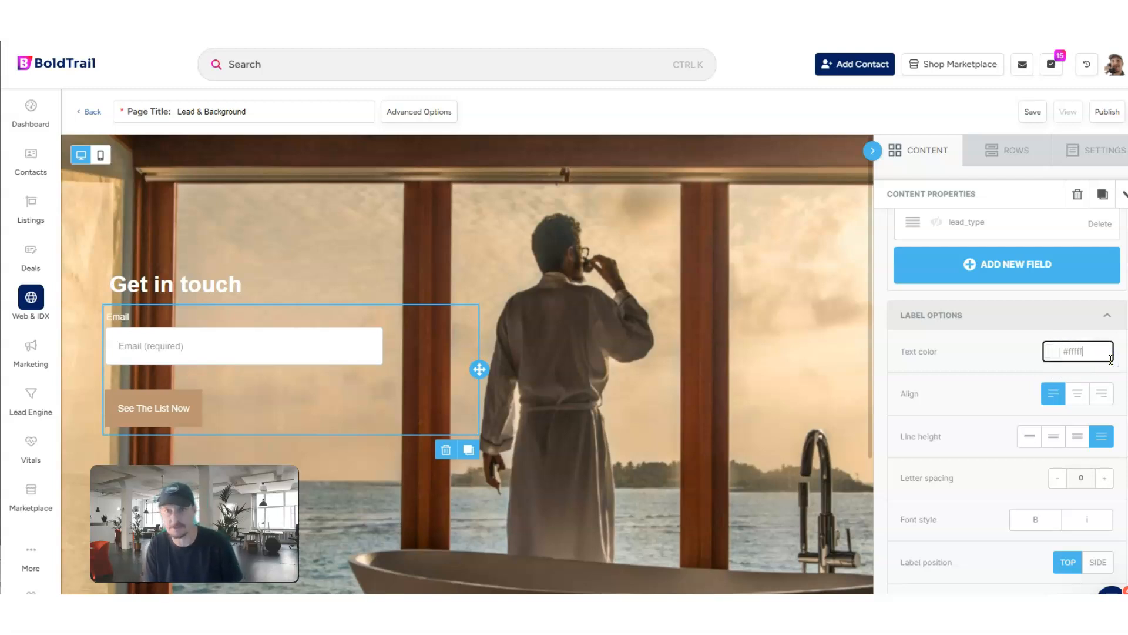
key("Return")
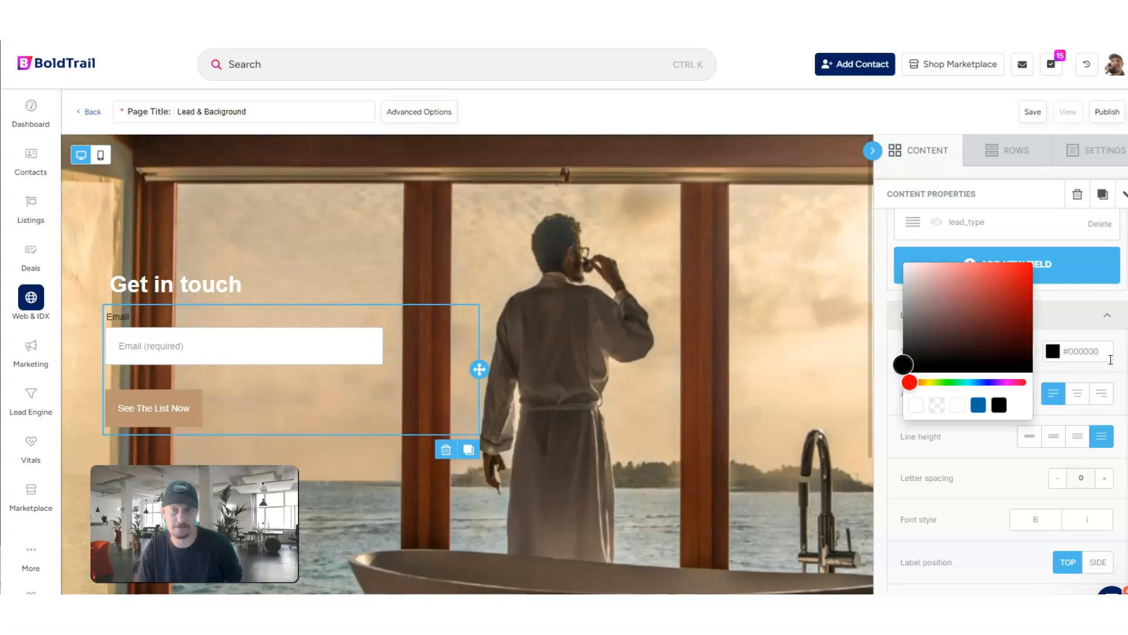
Pick white (#ffffff) from the color picker as the text color of the form's labels.
left_click_drag(974, 334, 894, 262)
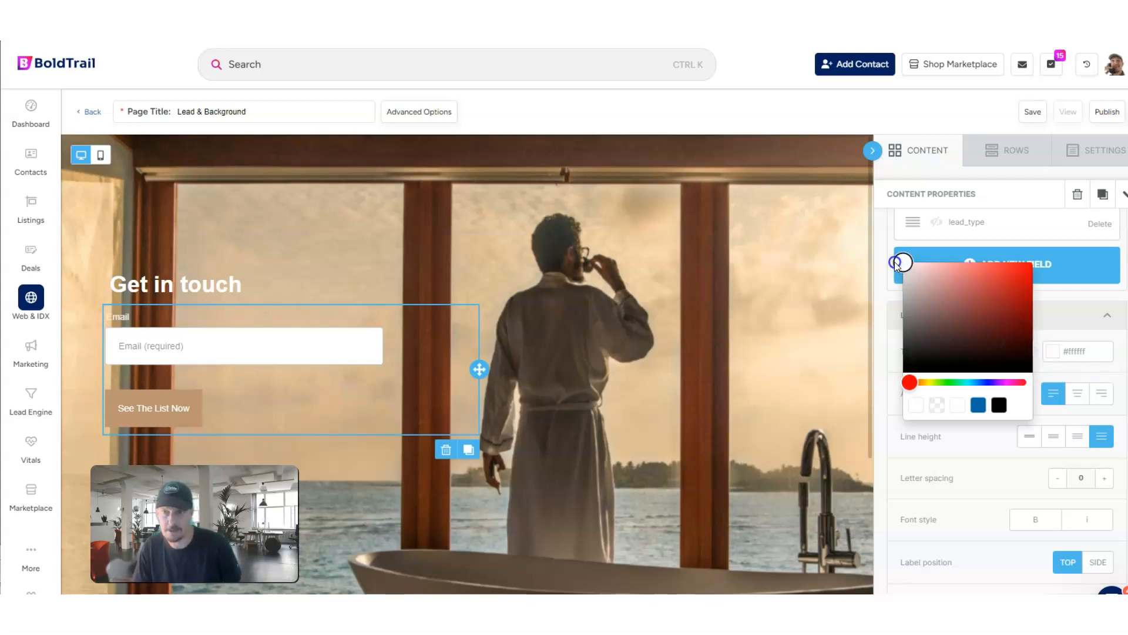
left_click(1024, 392)
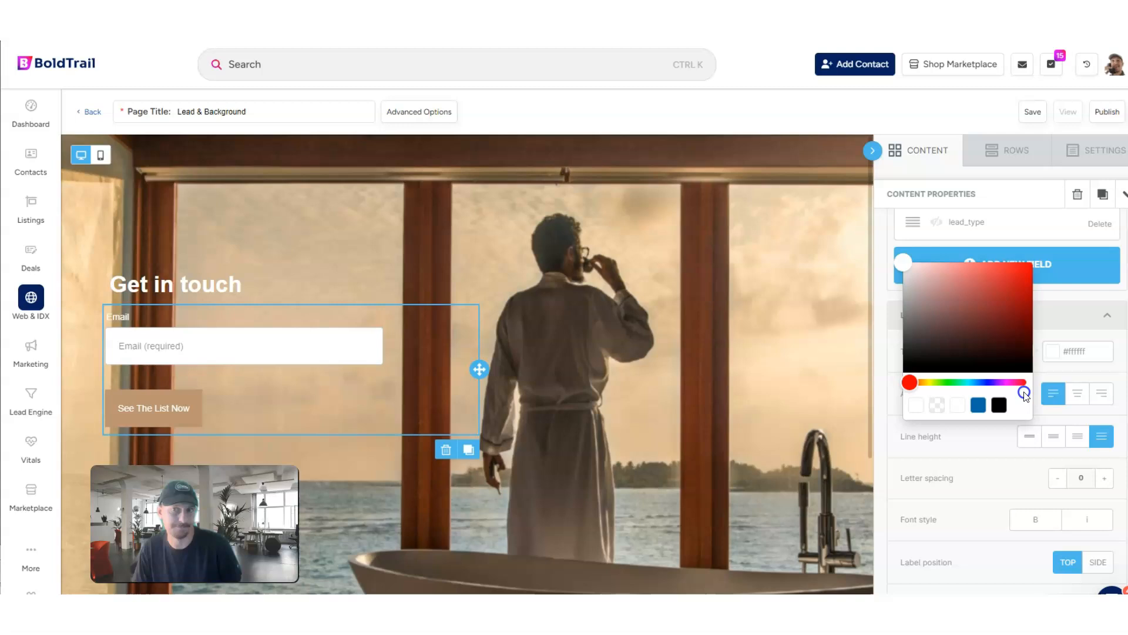
left_click(1103, 374)
Examine the form's label options, field options and list of managed fields.
scroll(1039, 406, "down", 3)
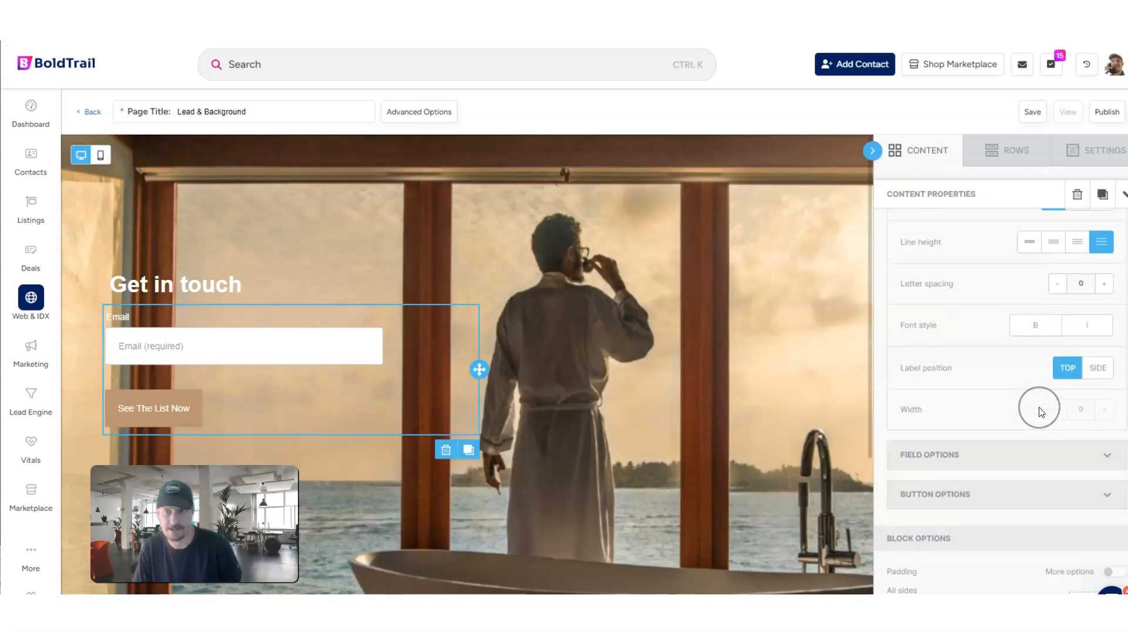
scroll(1042, 411, "up", 2)
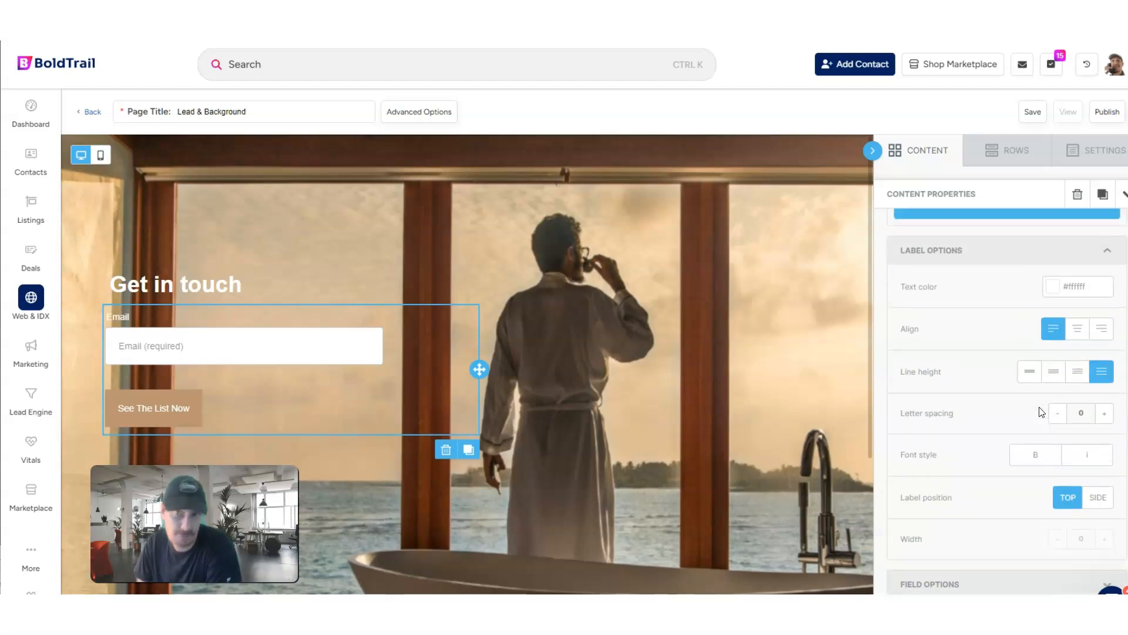
scroll(992, 372, "down", 4)
left_click(976, 358)
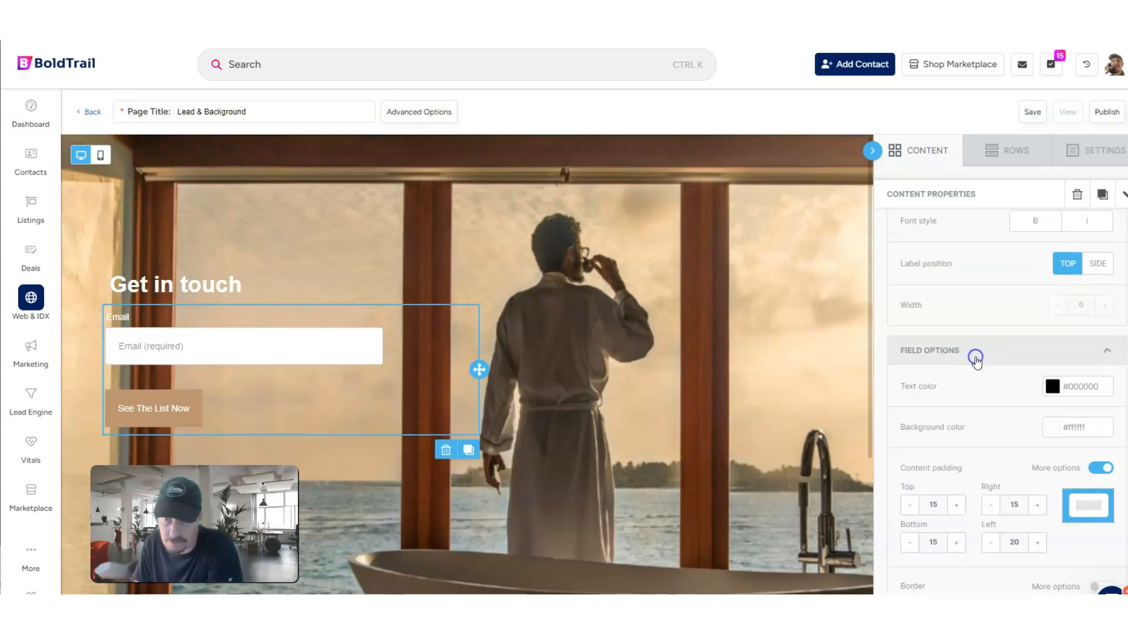
scroll(988, 376, "down", 2)
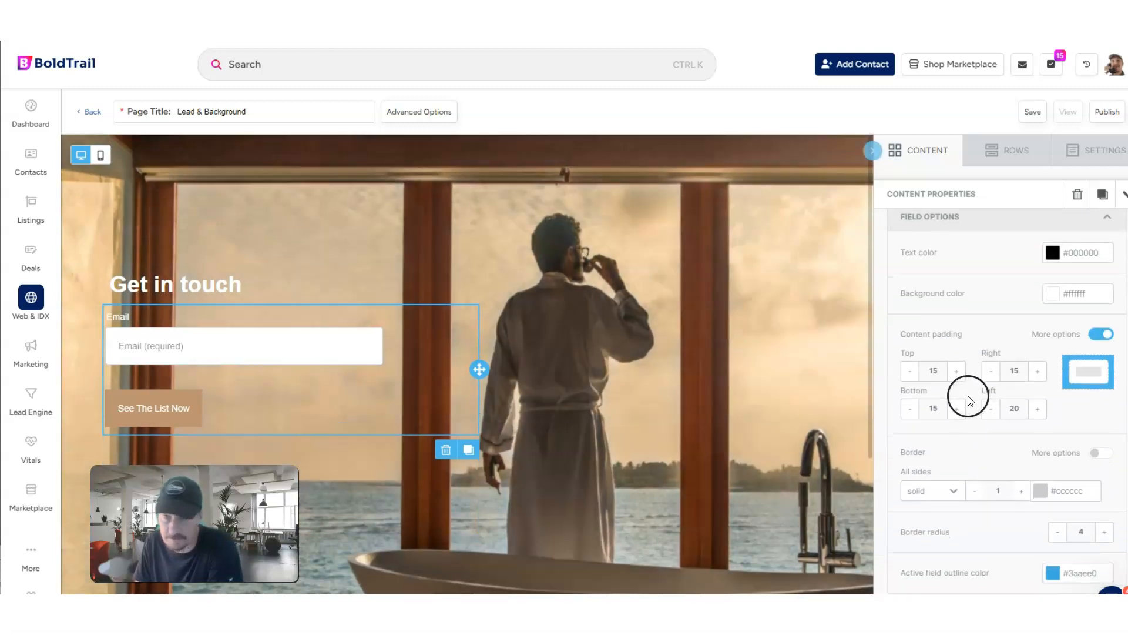
scroll(969, 399, "up", 6)
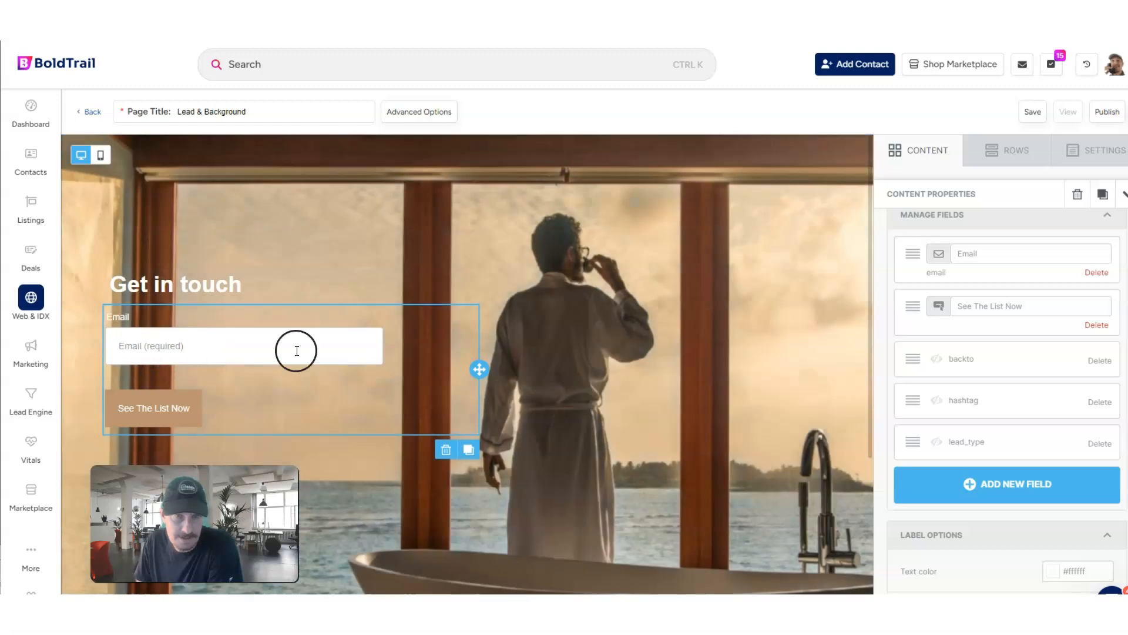
scroll(1028, 341, "up", 3)
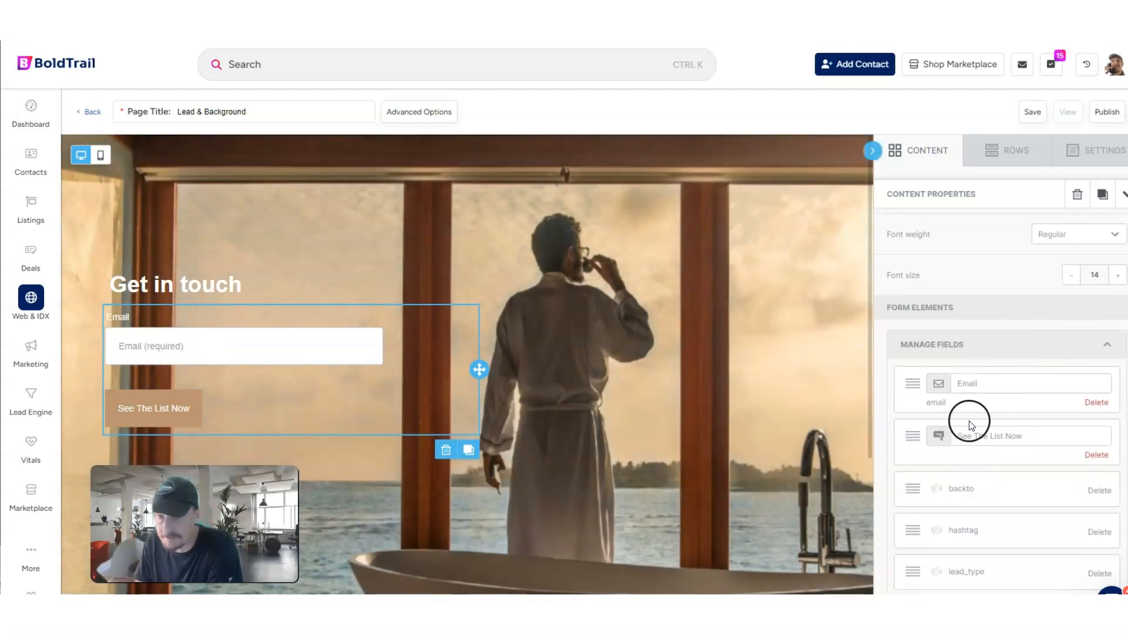
Set the form's width to 80% and align it to the center.
scroll(970, 411, "up", 3)
scroll(971, 405, "down", 1)
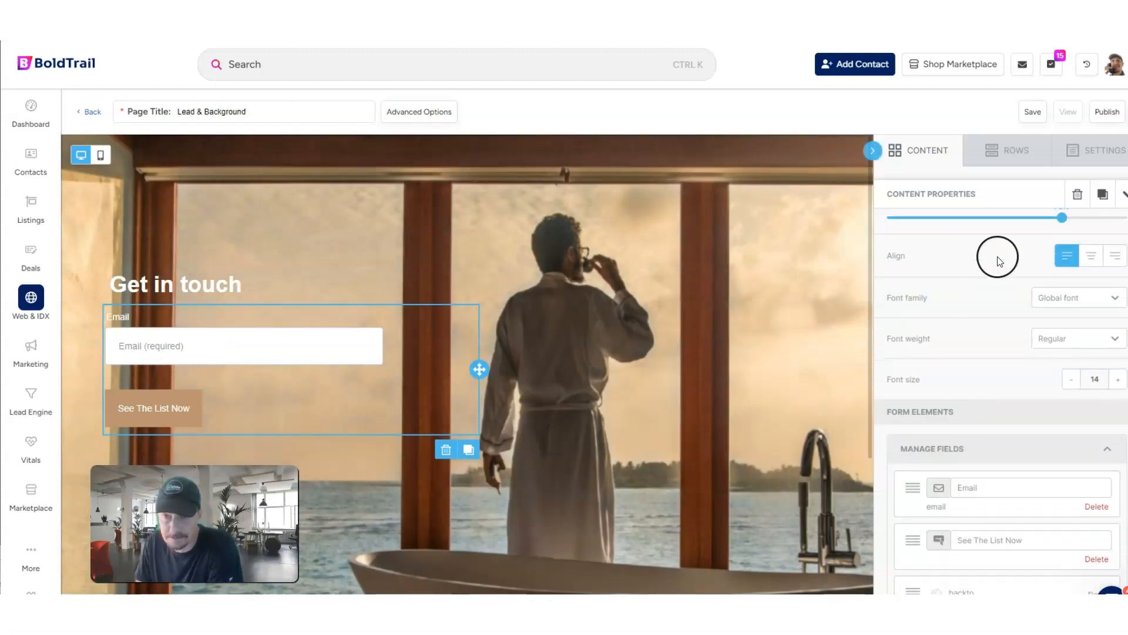
left_click_drag(1062, 218, 1070, 223)
left_click(1084, 258)
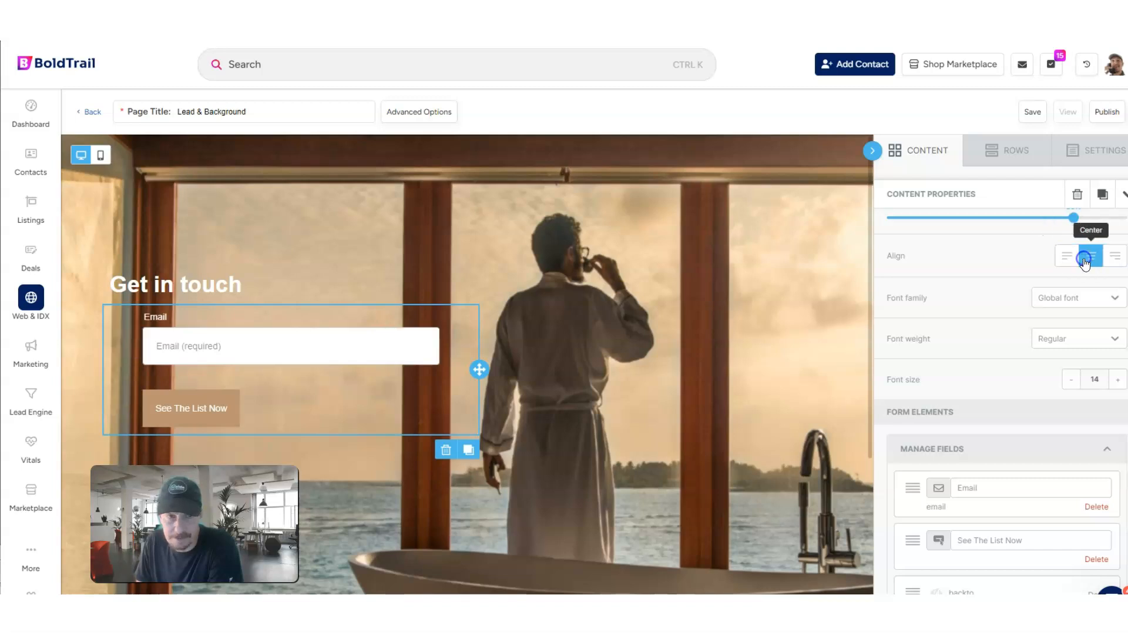
Open the form selection for the "Get in touch" form.
scroll(1061, 350, "up", 1)
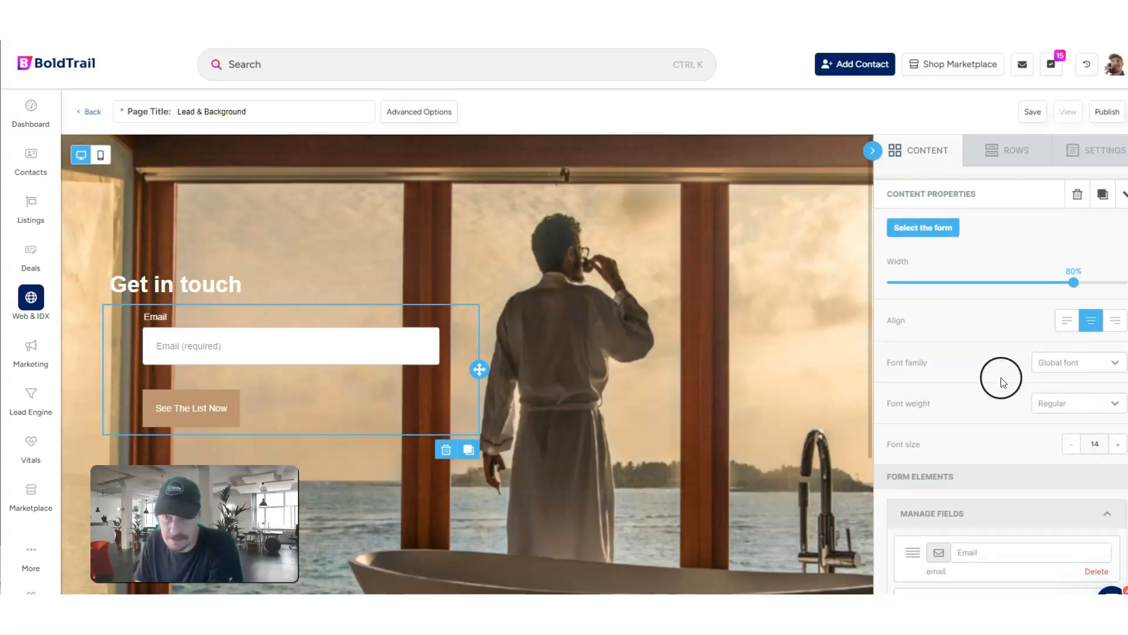
left_click(927, 226)
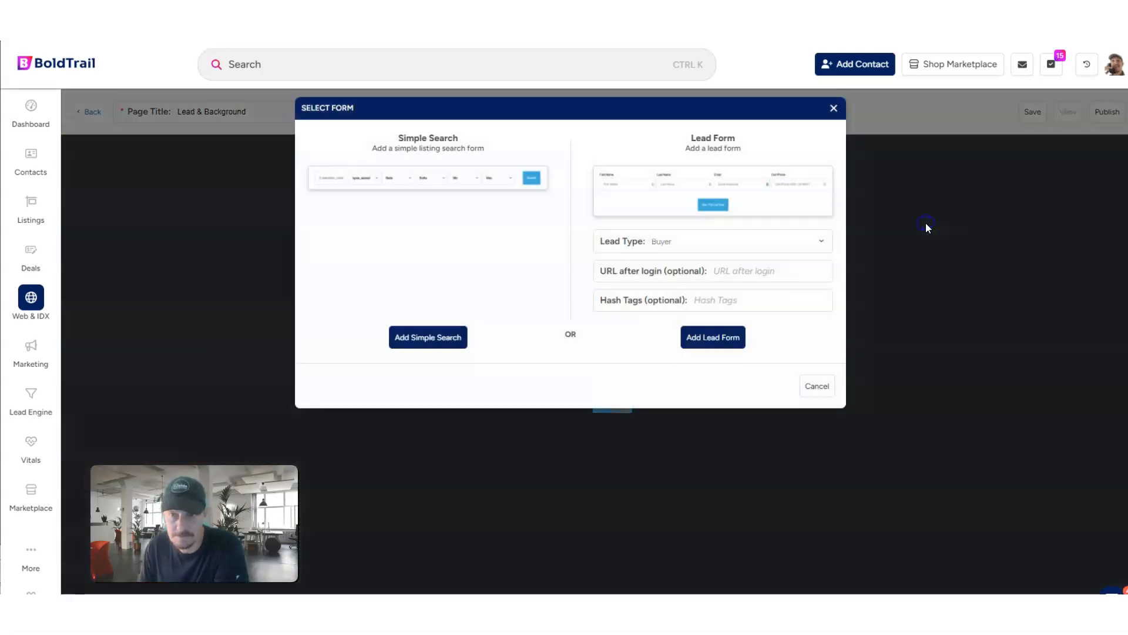
left_click(739, 271)
key("ctrl+v")
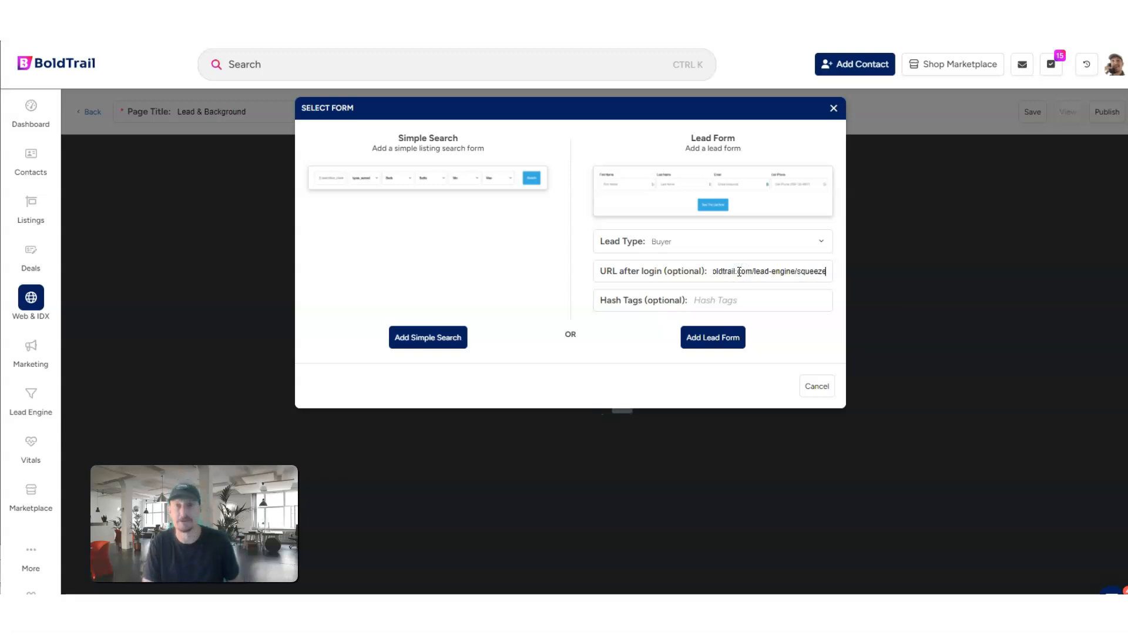
mouse_move(739, 271)
left_mouse_down()
mouse_move(680, 272)
mouse_move(748, 274)
left_mouse_up()
key("ctrl+a")
key("BackSpace")
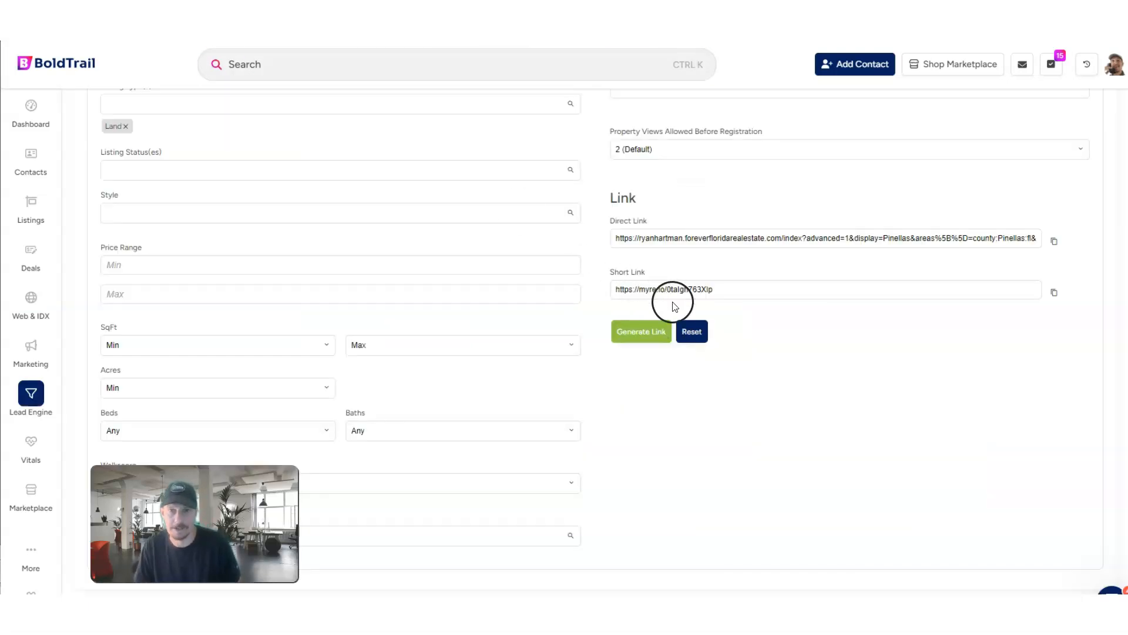
Copy the squeeze page's direct link and add the Buyer lead form with that link as its URL after login.
left_click(700, 240)
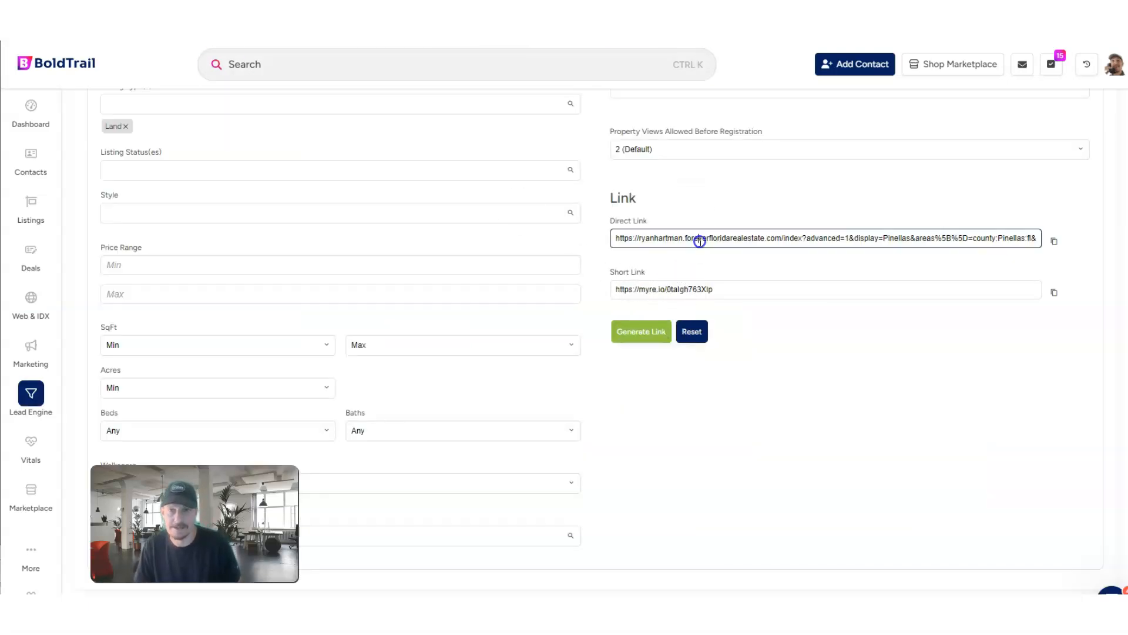
key("ctrl+a")
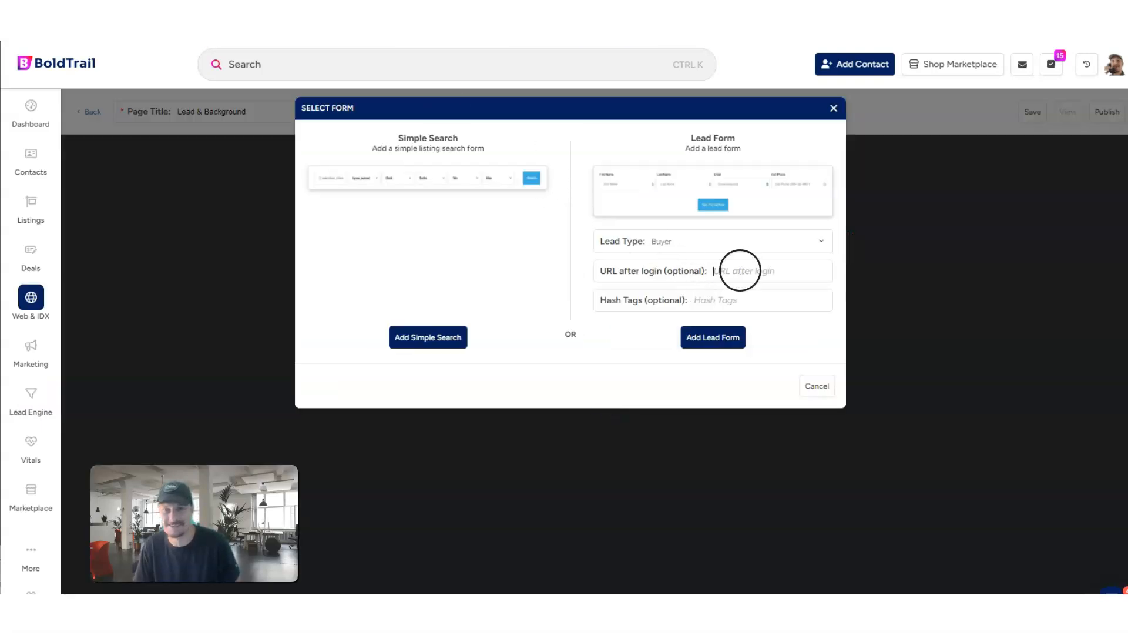
left_click(739, 268)
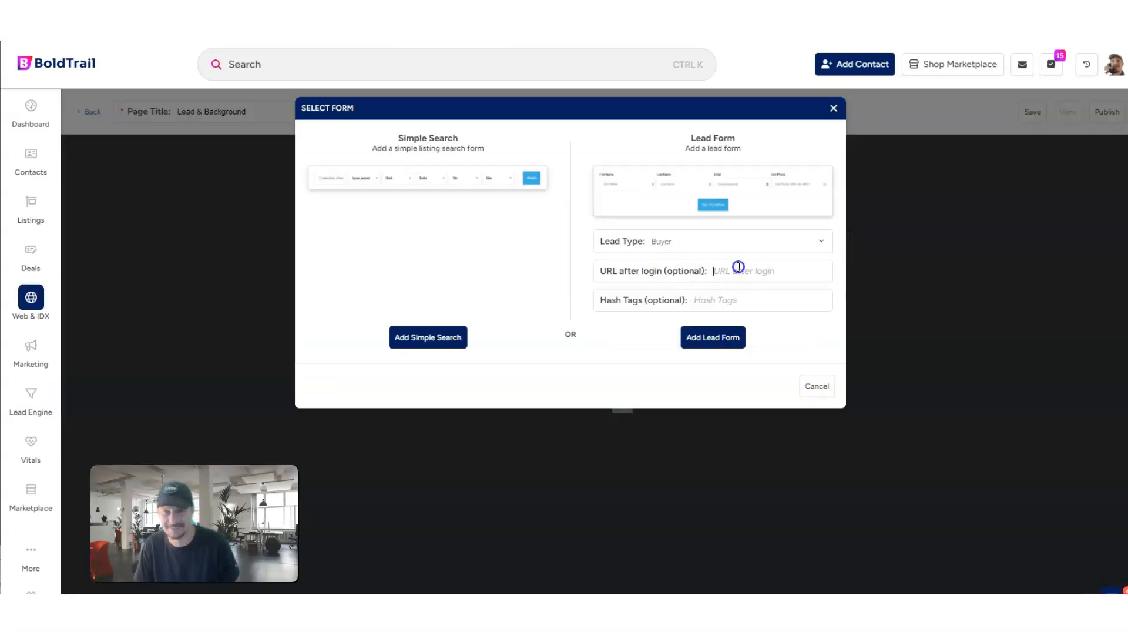
key("ctrl+v")
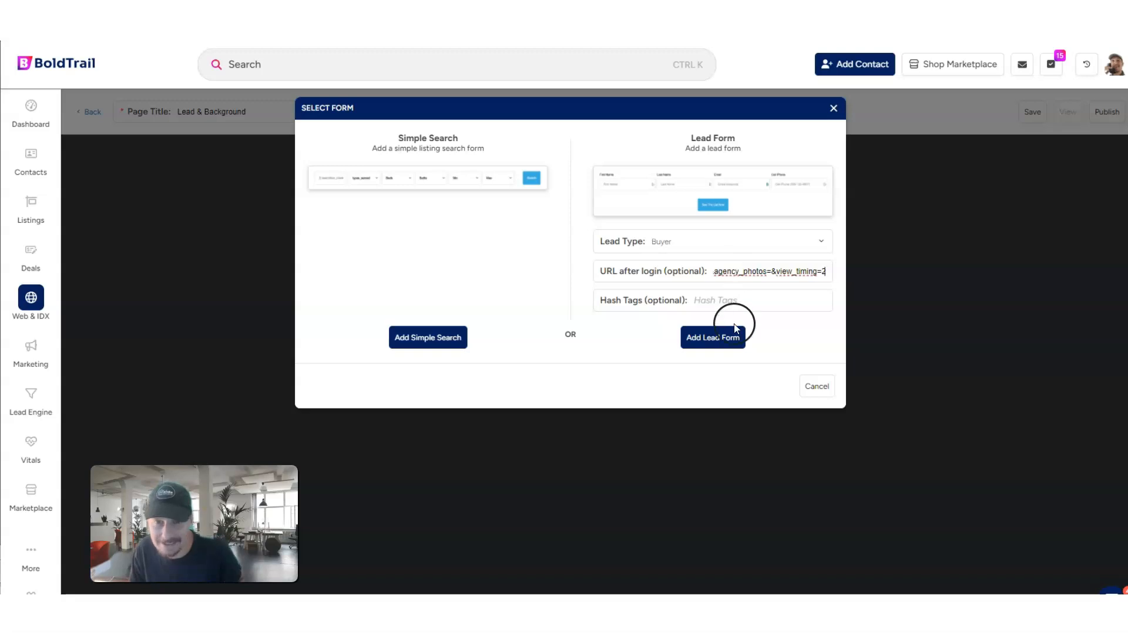
left_click(723, 346)
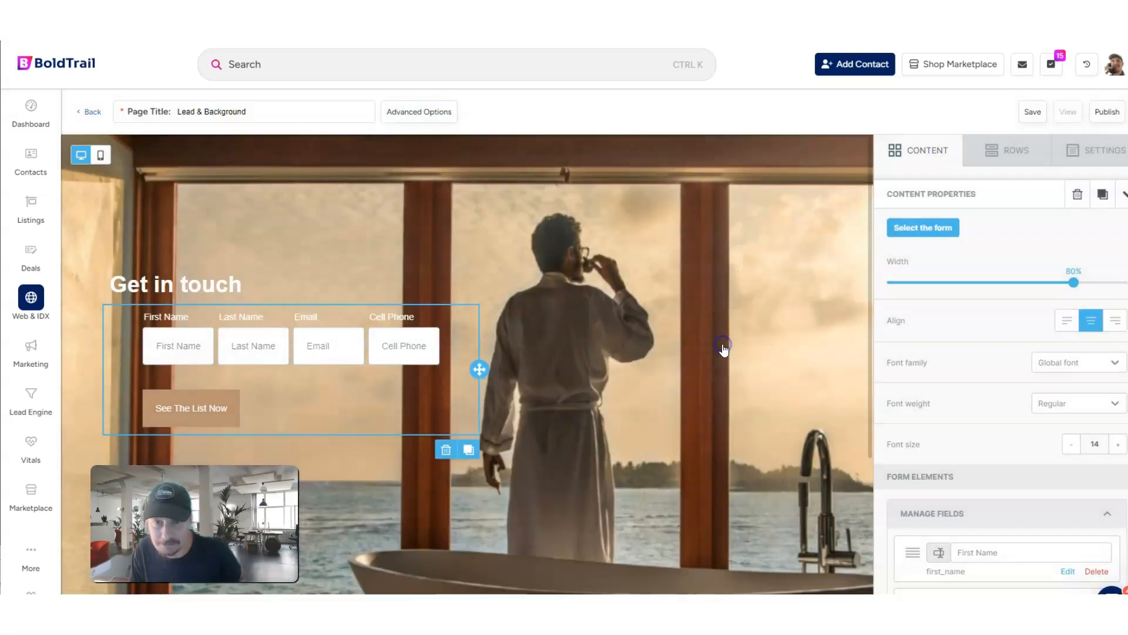
Delete the last name field from the newly added lead form.
left_click(300, 315)
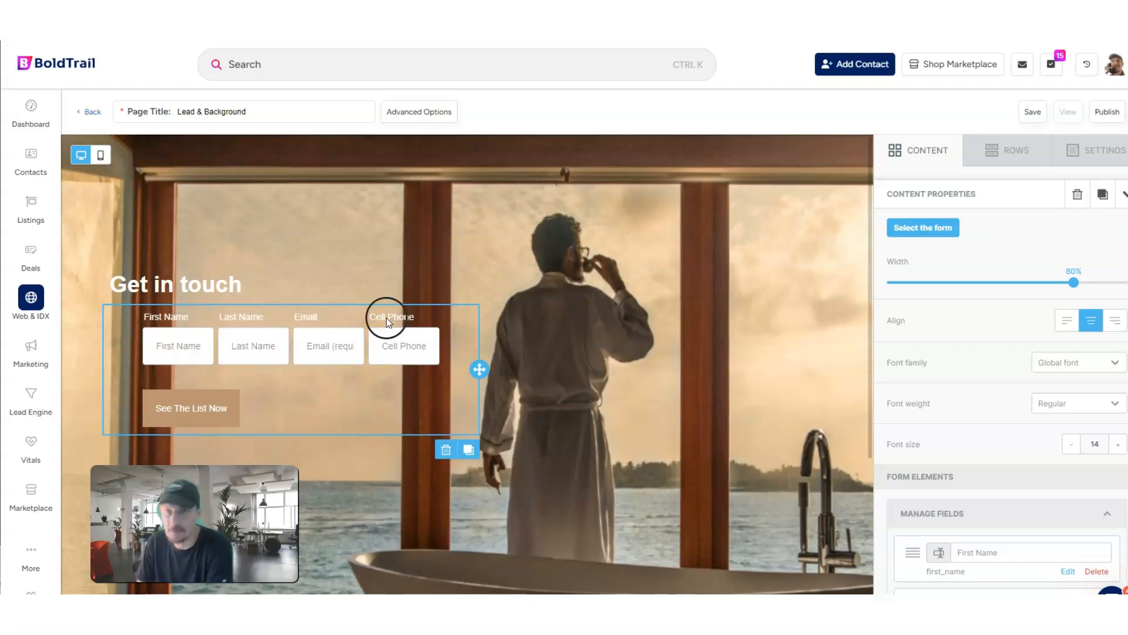
scroll(999, 315, "down", 1)
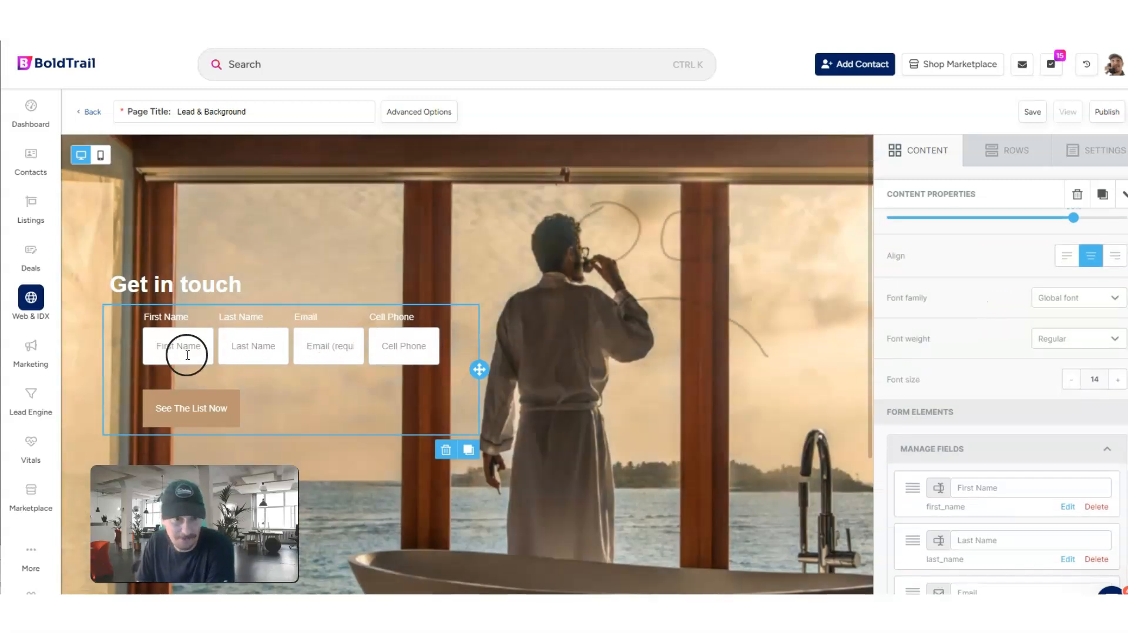
scroll(1045, 353, "down", 3)
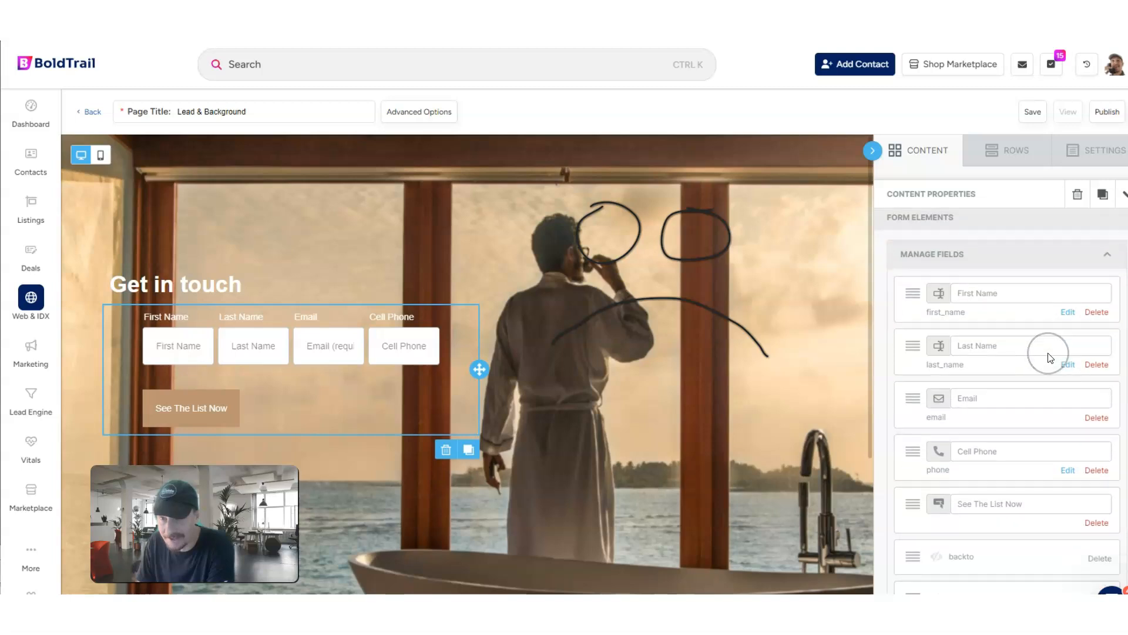
left_click(1090, 302)
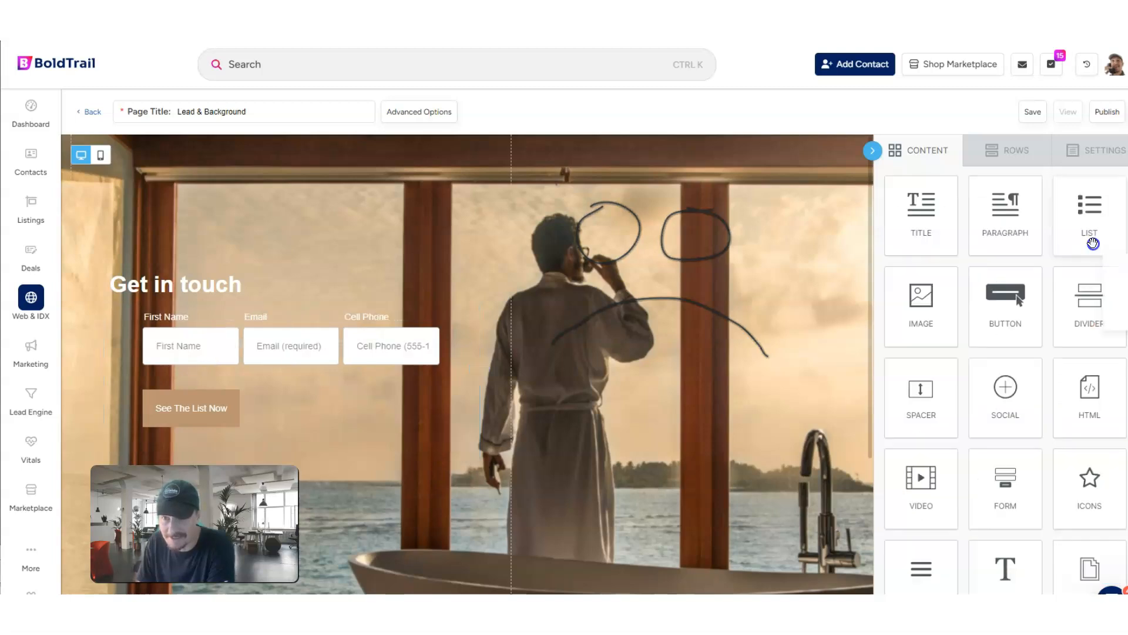
Delete the first name and cell phone fields from the lead form, keeping only the email field.
left_click(234, 345)
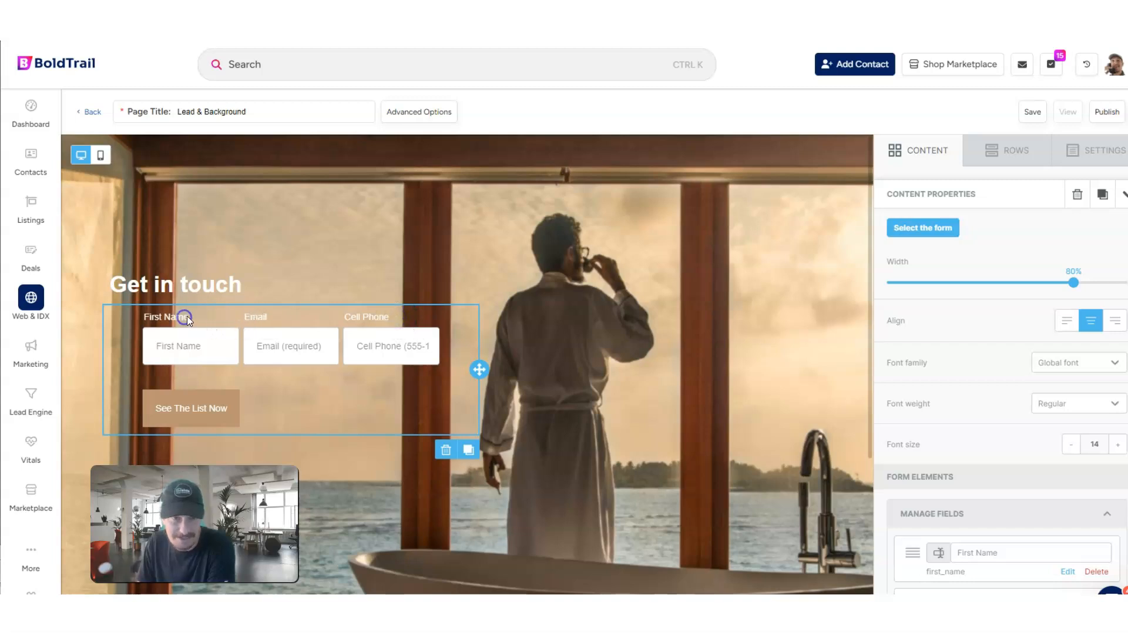
scroll(1005, 353, "down", 5)
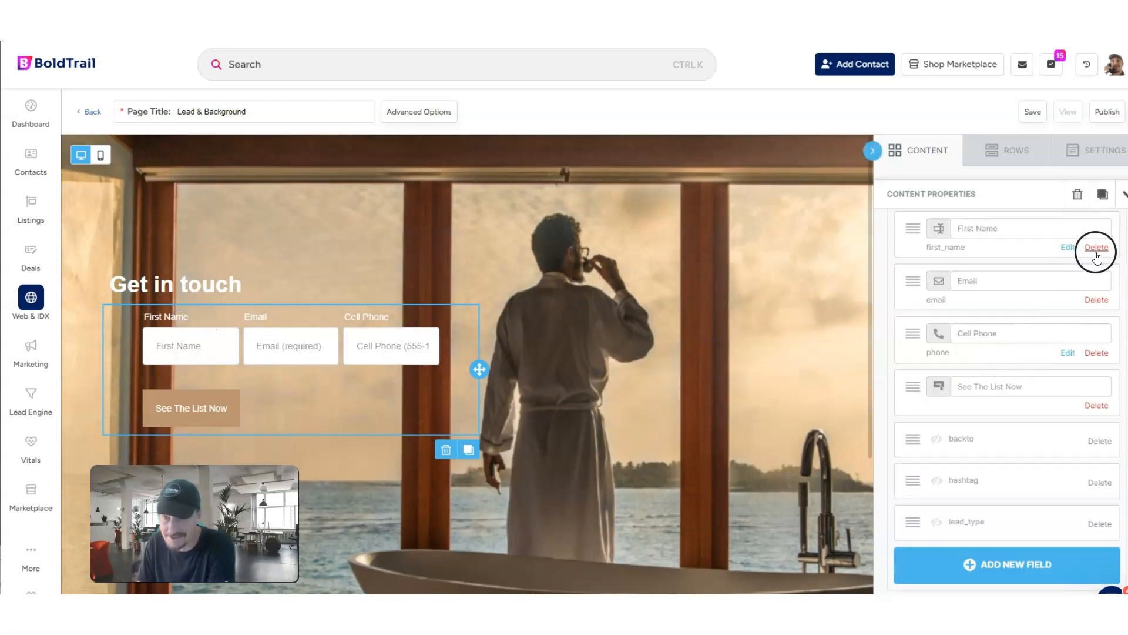
left_click(1096, 250)
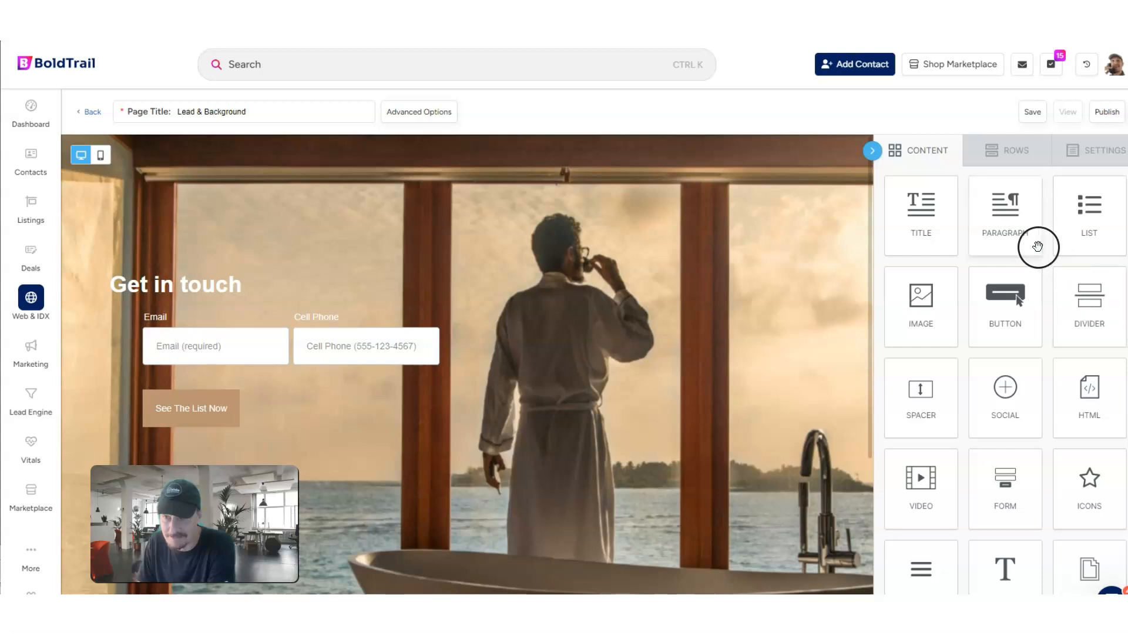
left_click(294, 347)
scroll(1090, 393, "down", 5)
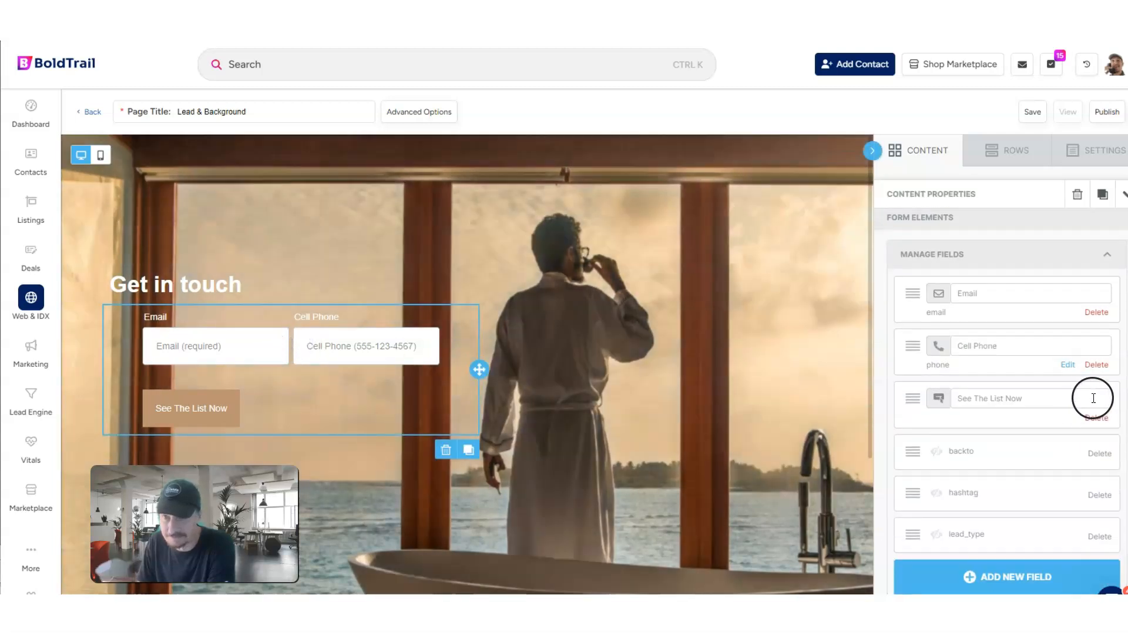
left_click(1097, 364)
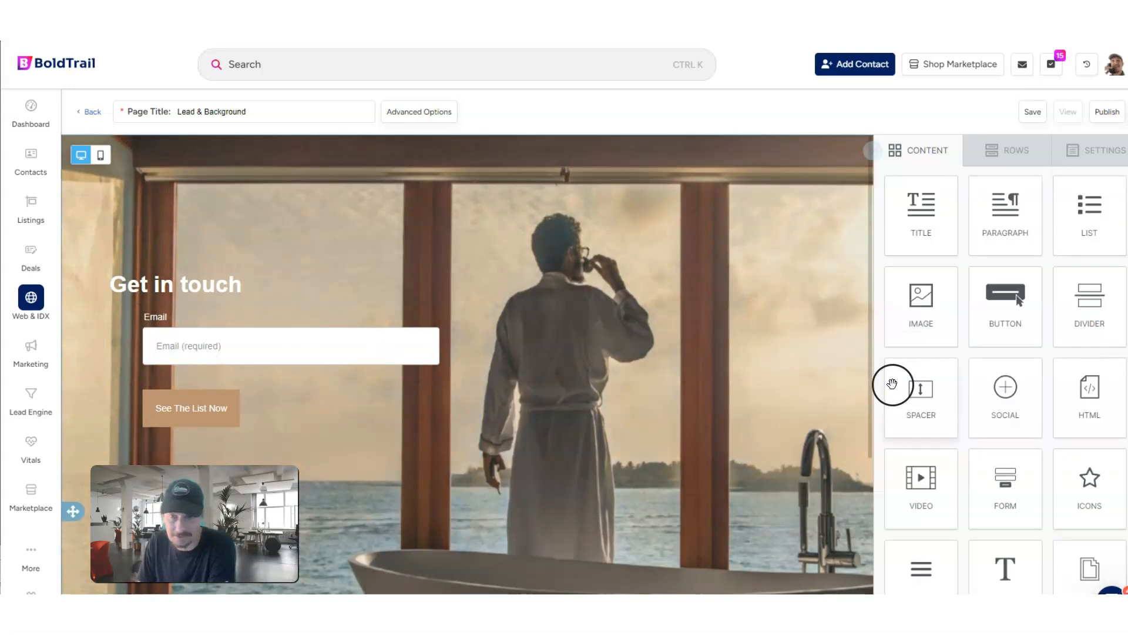
left_click(351, 375)
scroll(960, 394, "down", 2)
scroll(858, 386, "down", 3)
scroll(858, 386, "up", 3)
Replace the "Get in touch" heading with "See A Complete Current List Of Lots & Land For Sale In Pinellas County".
left_click(207, 296)
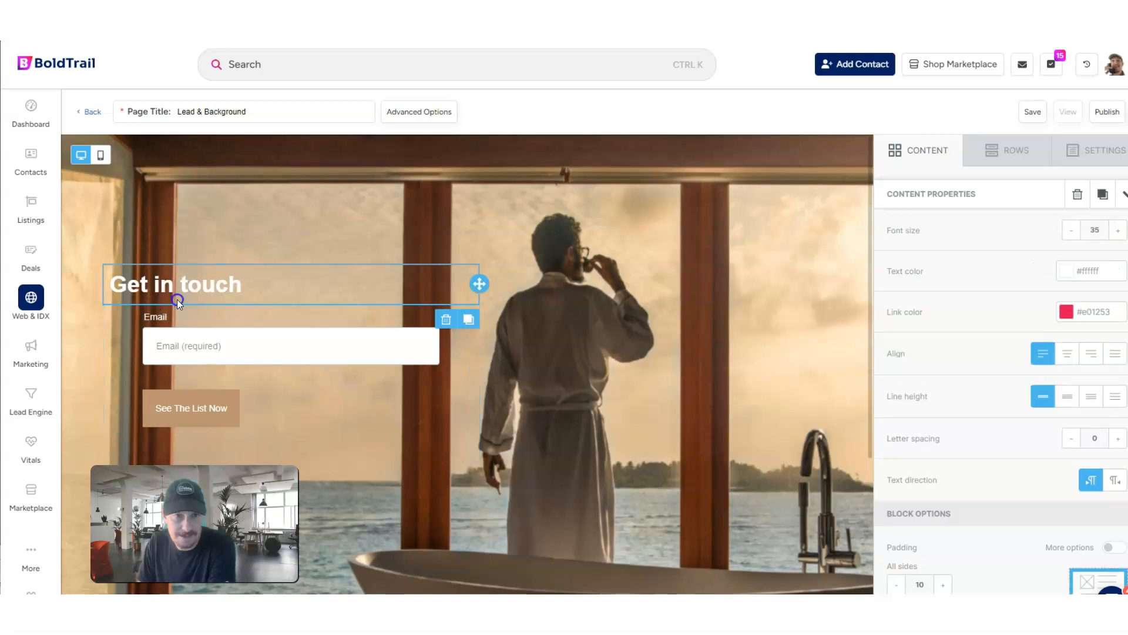
left_click(115, 275)
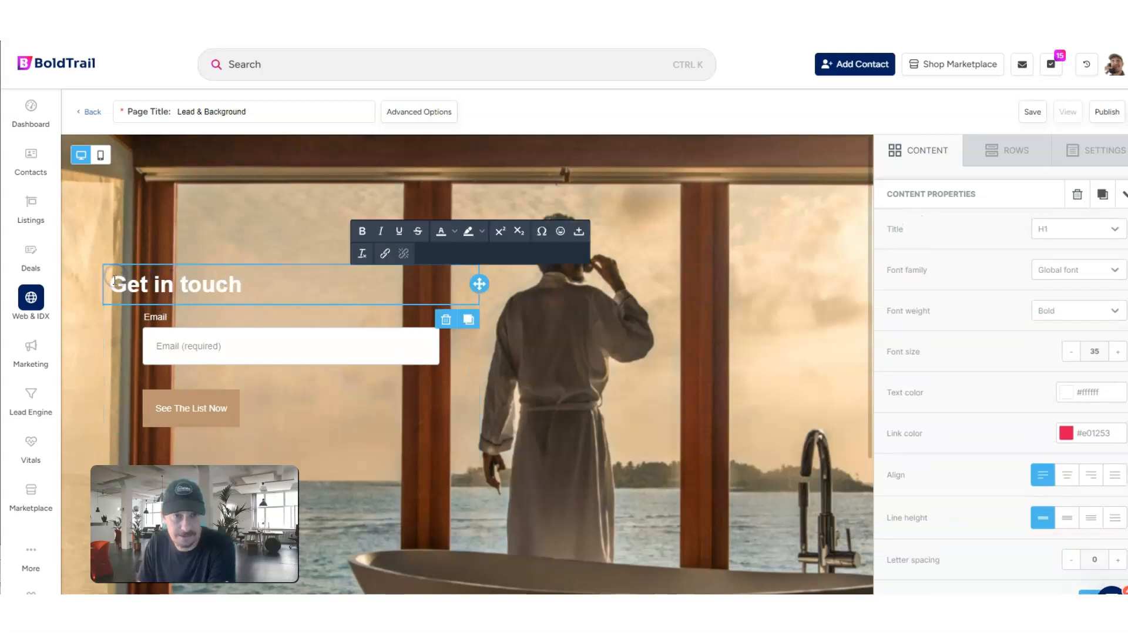
left_click_drag(115, 281, 243, 285)
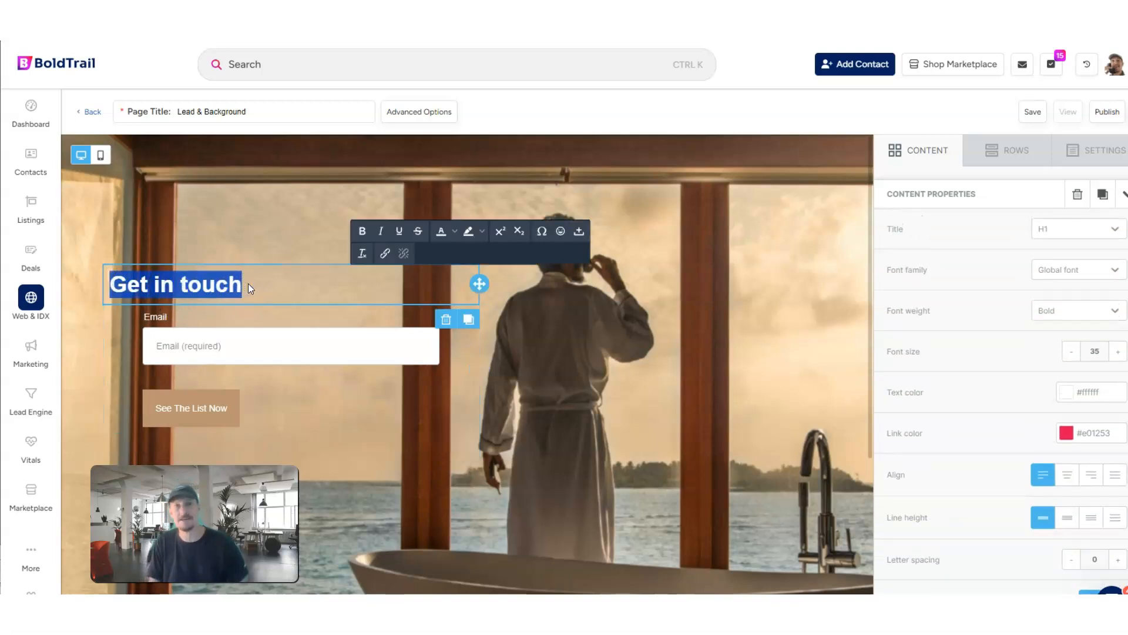
type("See ")
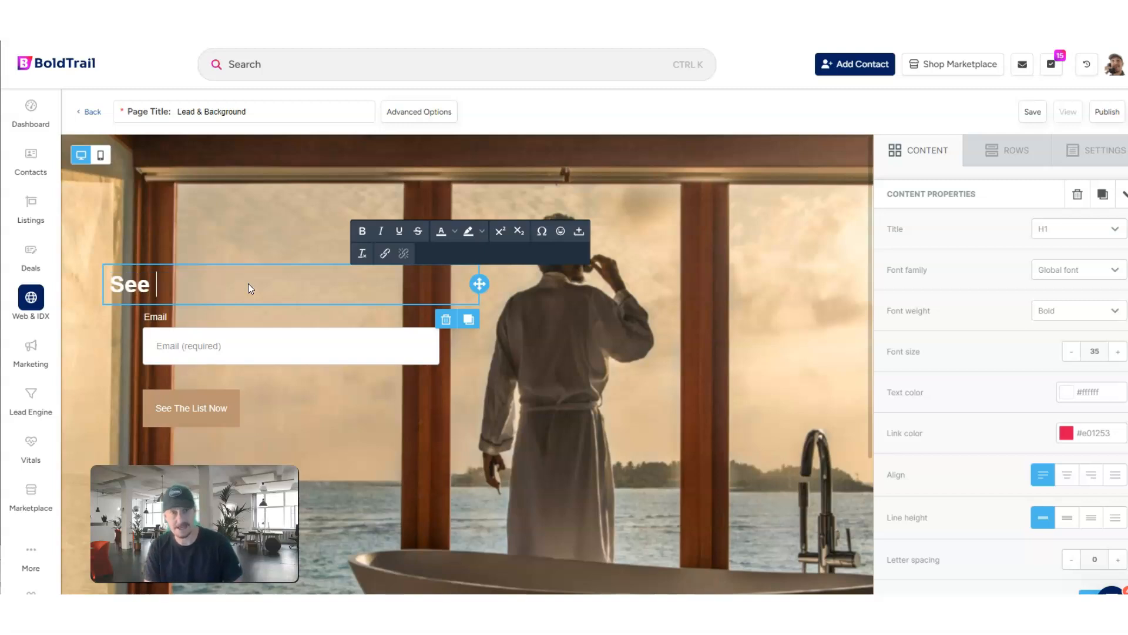
type("A Complete Current List Of")
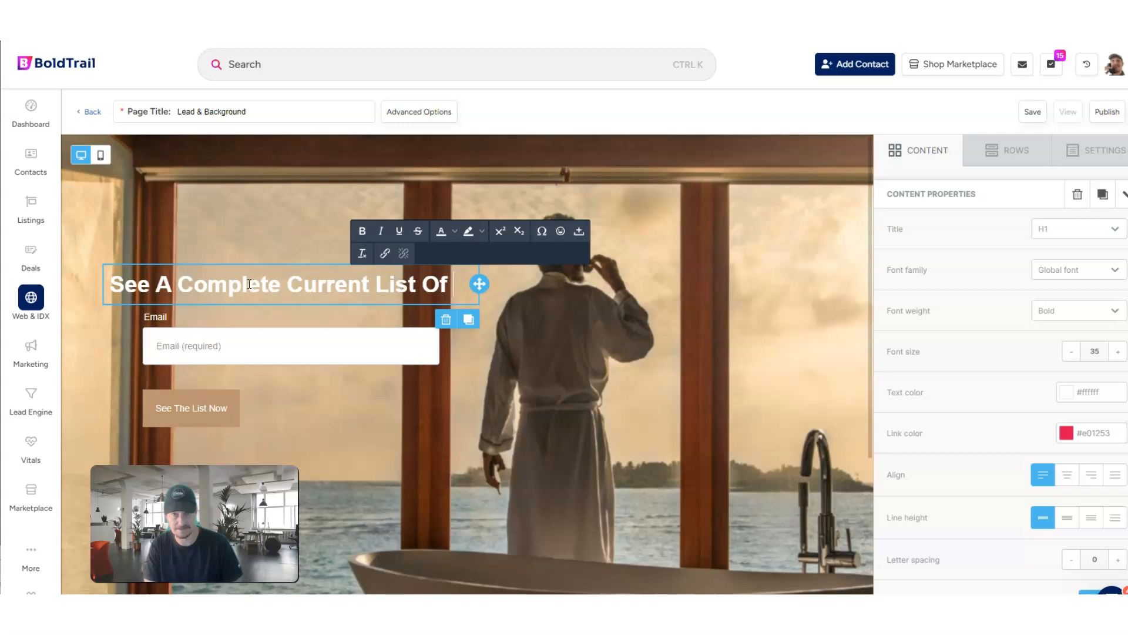
type(" Lots & Land For Sale")
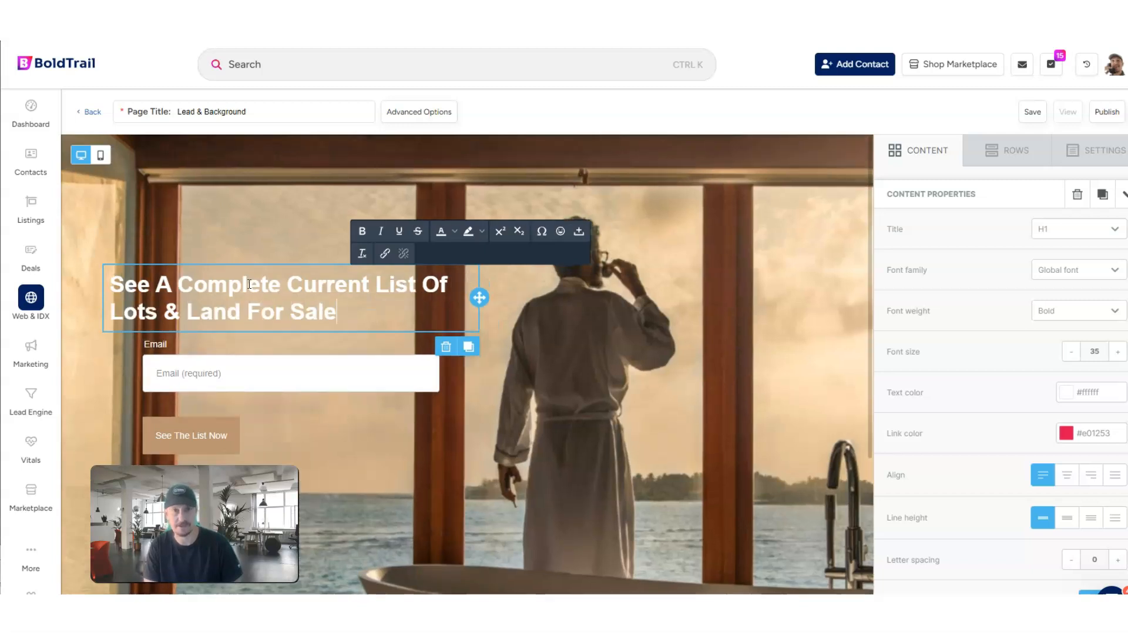
type(" In Pinellas count")
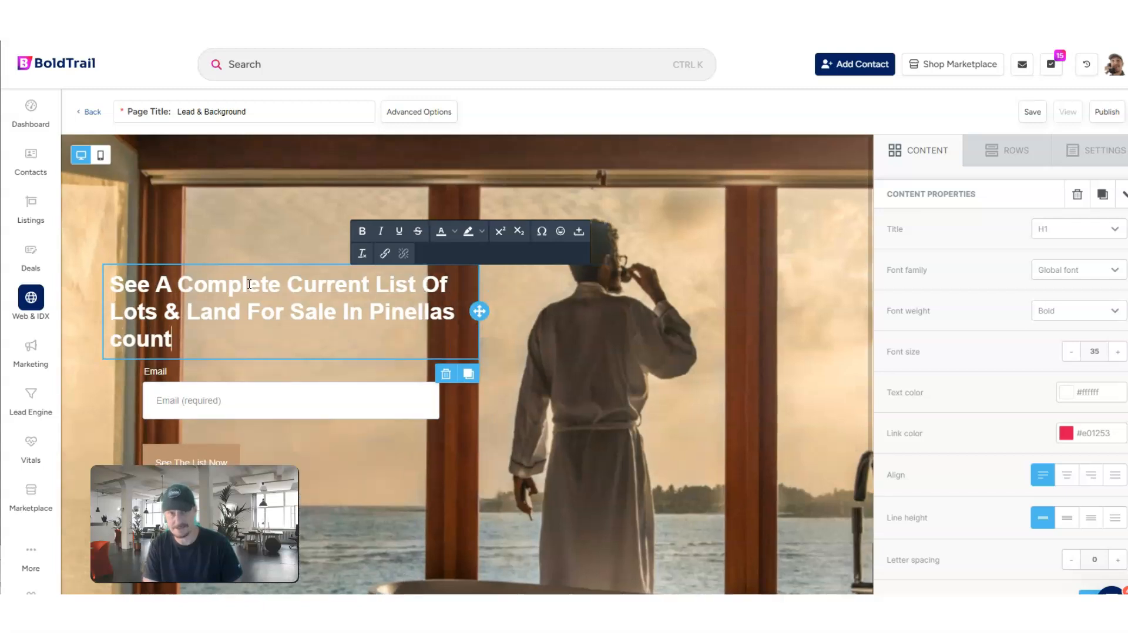
key("BackSpace")
key("BackSpace")
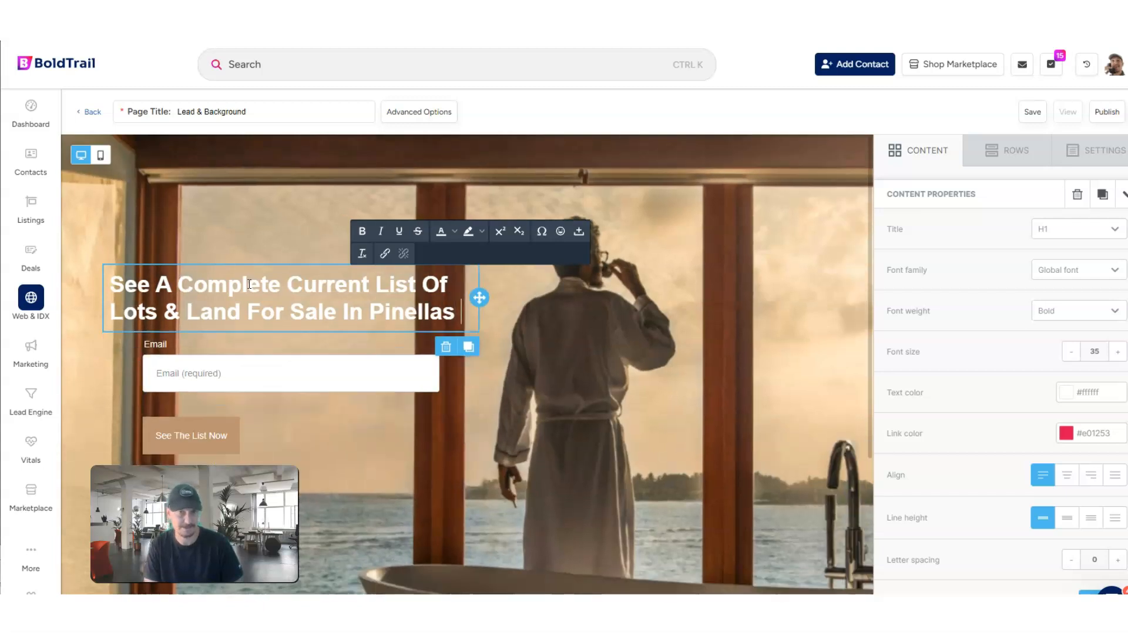
type("County")
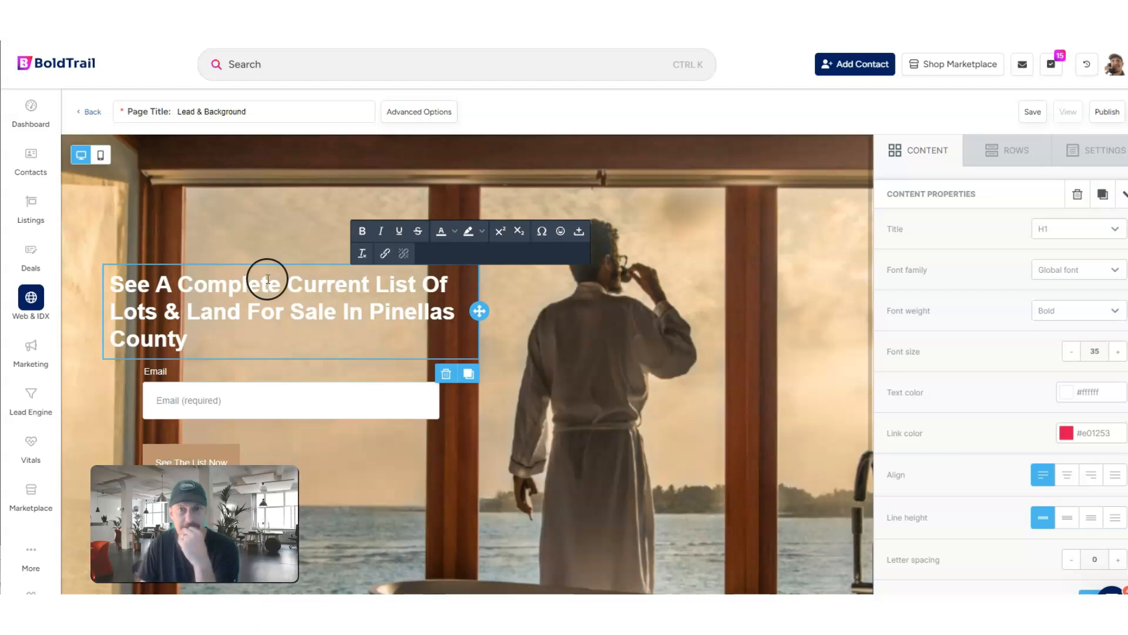
Pick a custom near-black highlight color for the heading text.
left_click(478, 233)
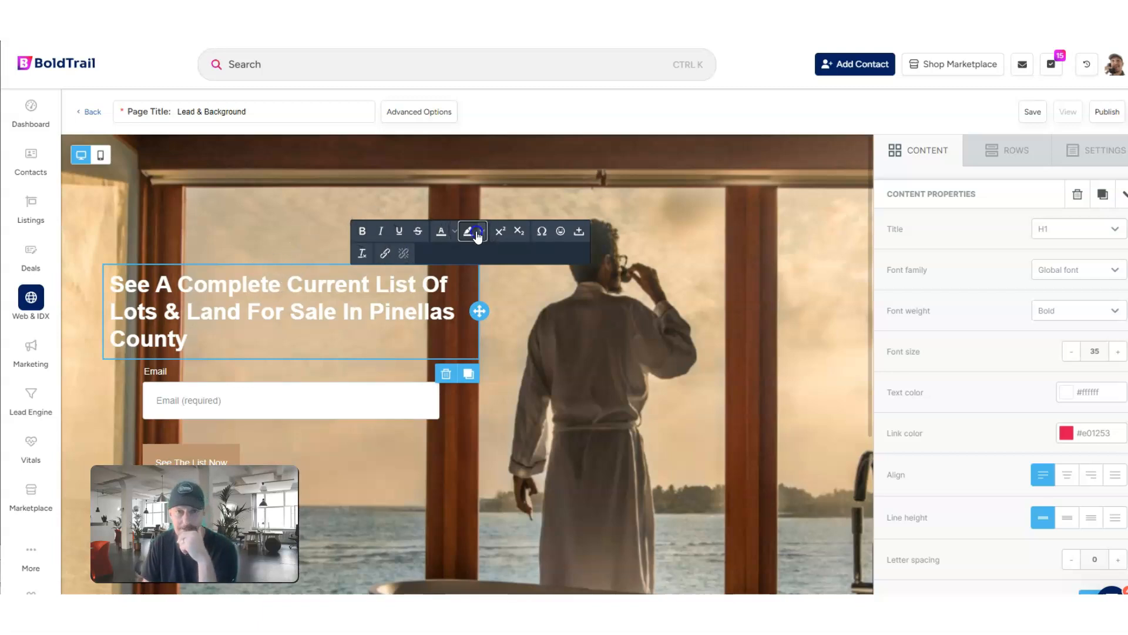
left_click(480, 233)
left_click(477, 254)
left_click(518, 253)
left_click_drag(556, 322, 560, 362)
left_click(477, 335)
left_click_drag(504, 420, 510, 422)
left_click(713, 483)
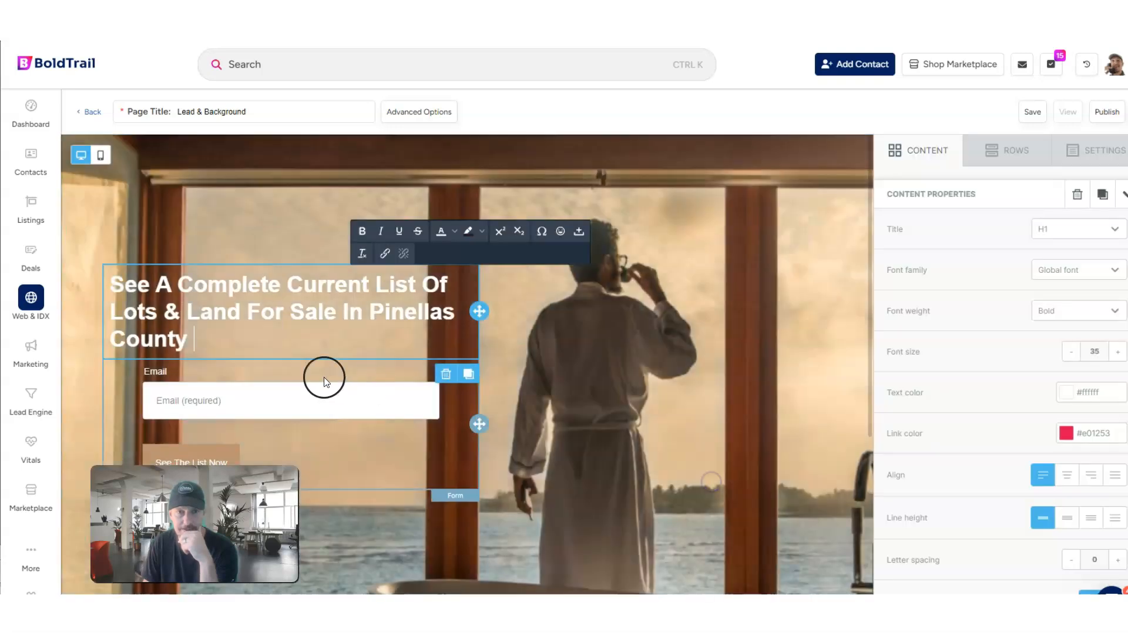
Apply the near-black highlight color to the entire heading.
left_click(108, 280)
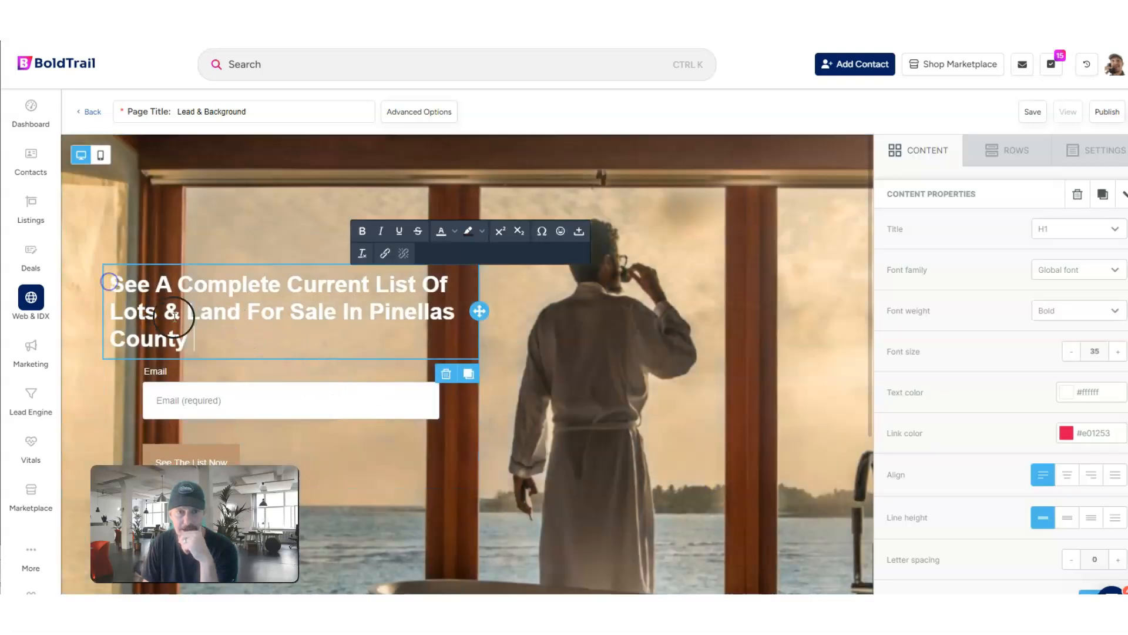
left_click_drag(194, 340, 143, 264)
left_click(455, 231)
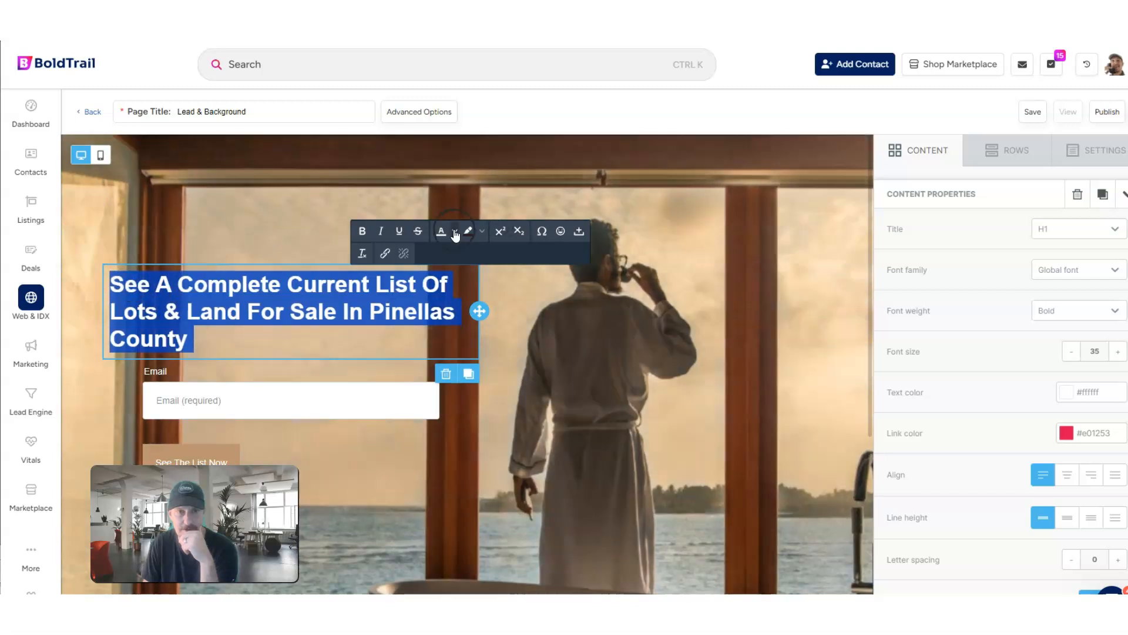
left_click(468, 232)
triple_click(352, 325)
left_click(647, 340)
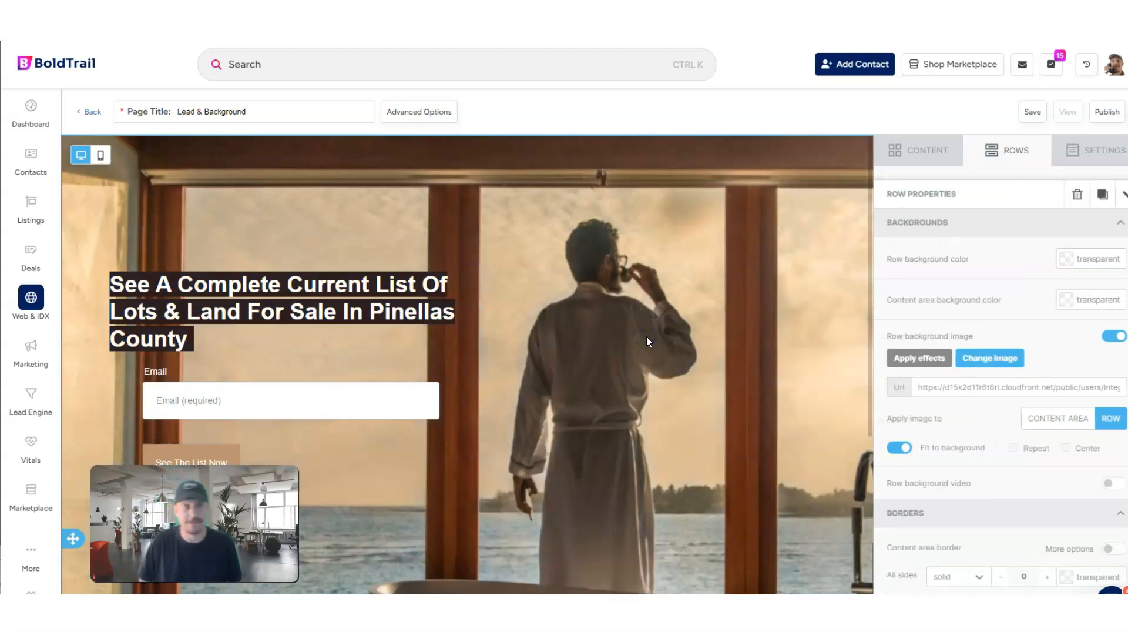
Clear the current background image from the page's main row, keeping the row background image option enabled.
scroll(188, 355, "down", 3)
scroll(195, 350, "up", 3)
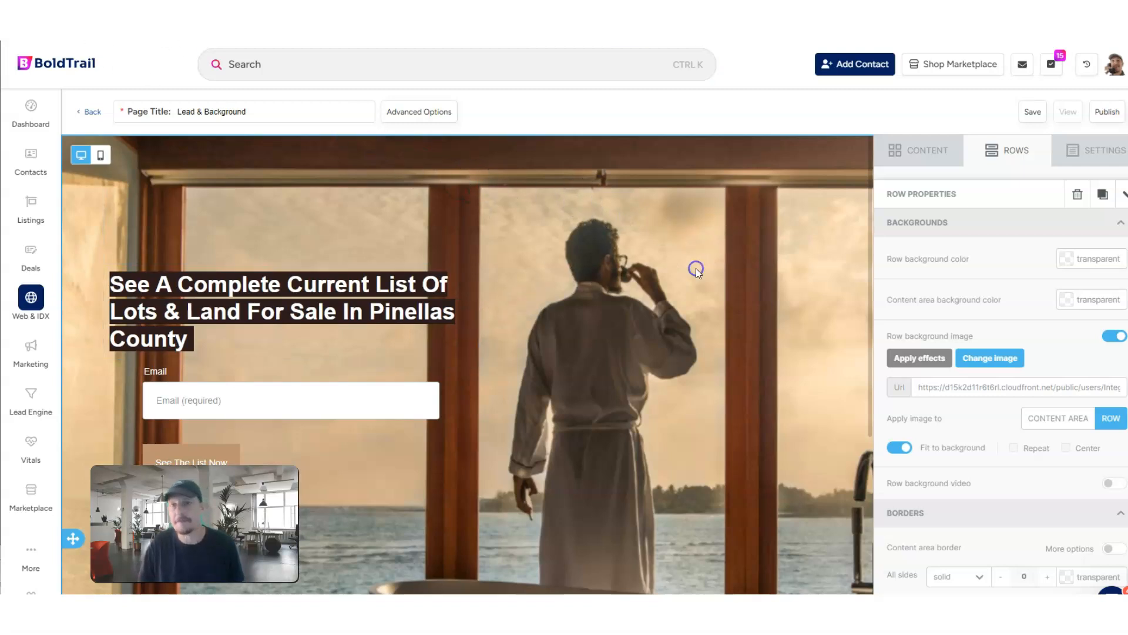
left_click(908, 153)
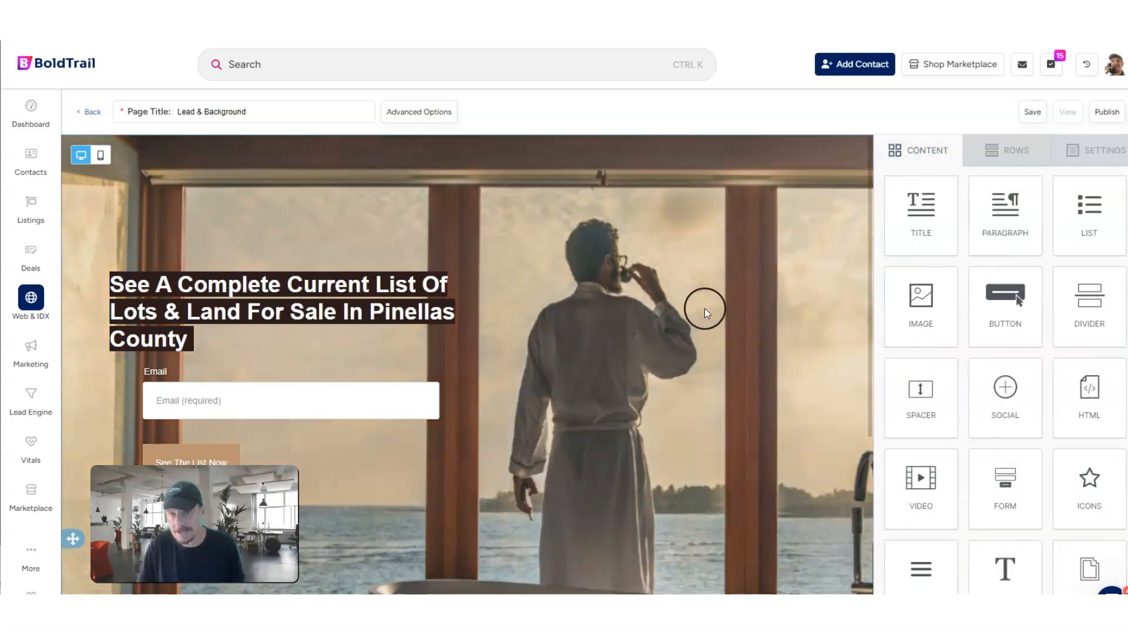
left_click(743, 293)
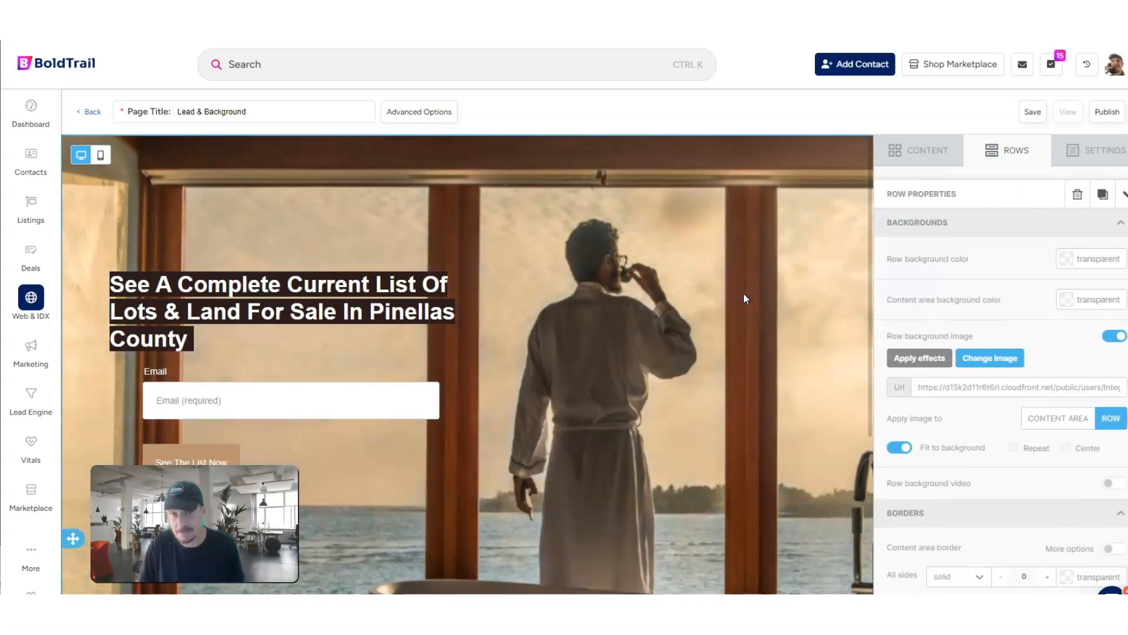
scroll(975, 352, "down", 1)
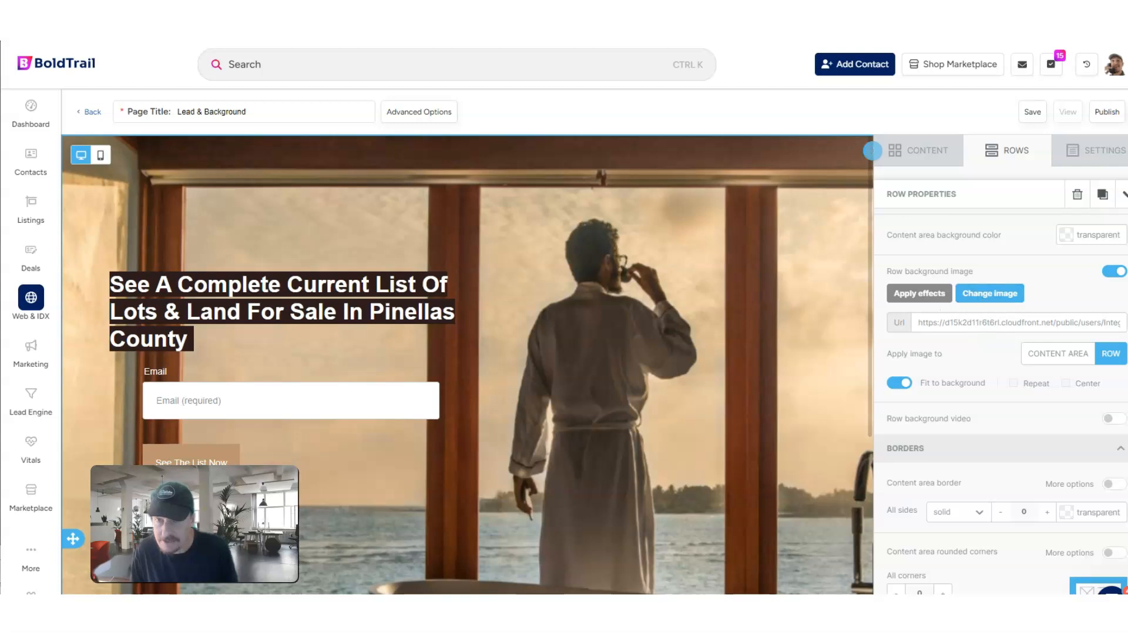
left_click(1112, 275)
left_click(1112, 273)
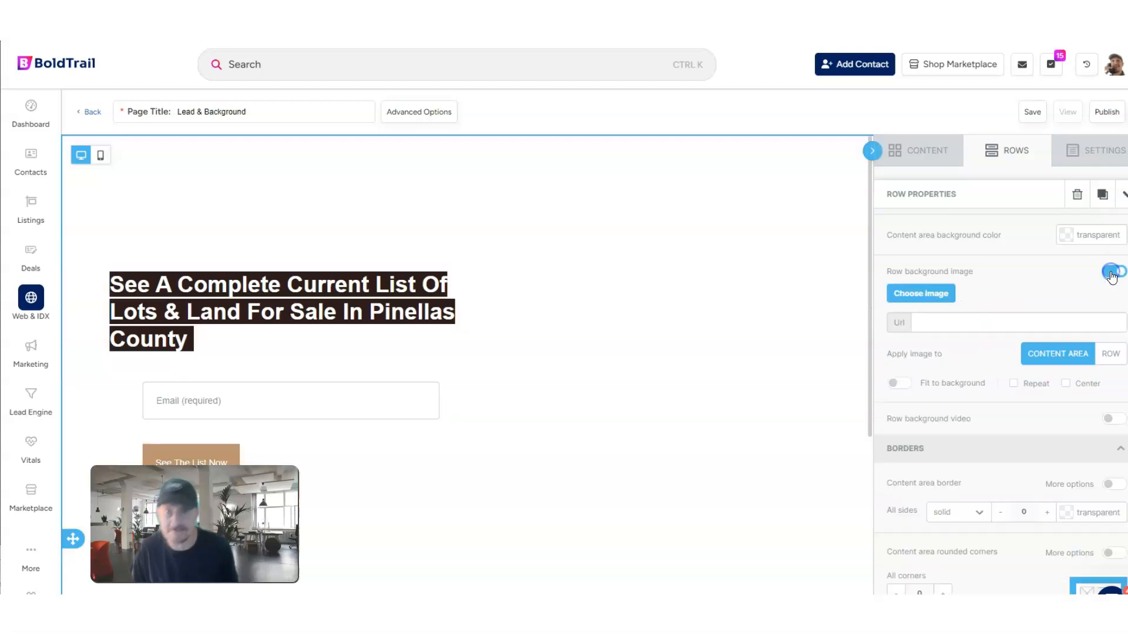
left_click(1112, 273)
left_click(1112, 272)
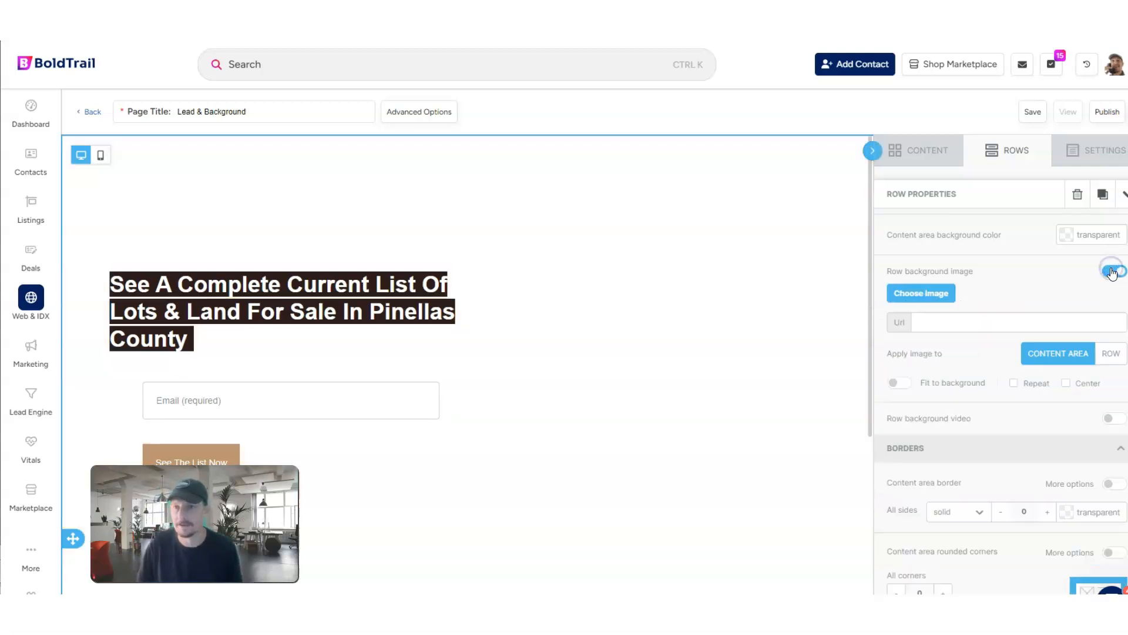
scroll(537, 425, "down", 3)
scroll(537, 425, "up", 3)
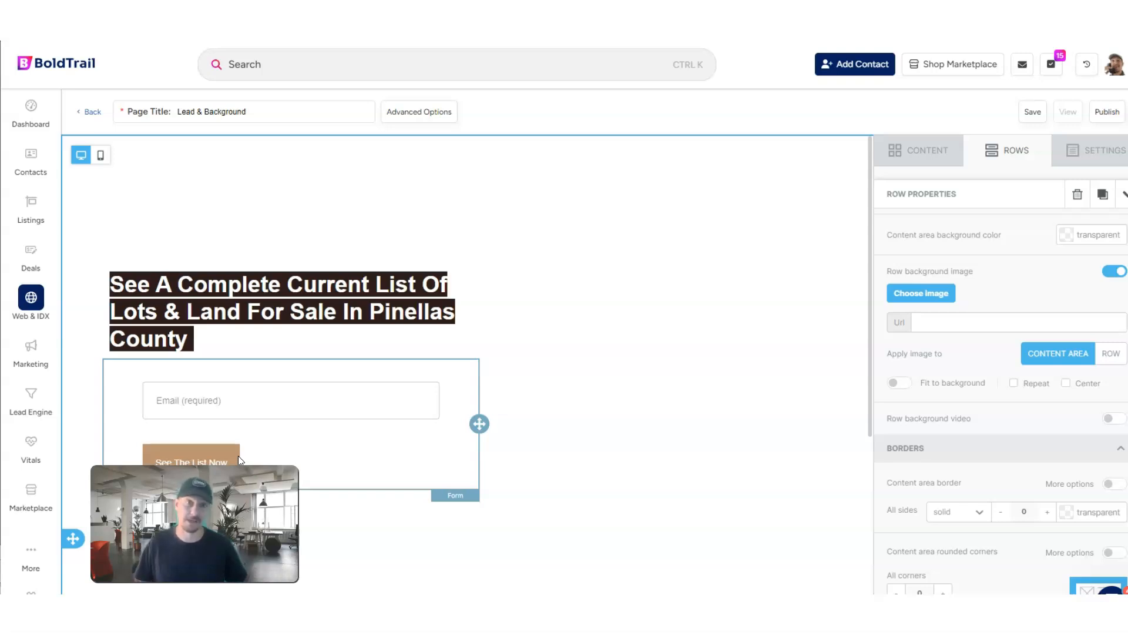
scroll(322, 423, "down", 2)
scroll(326, 435, "down", 2)
scroll(323, 434, "up", 4)
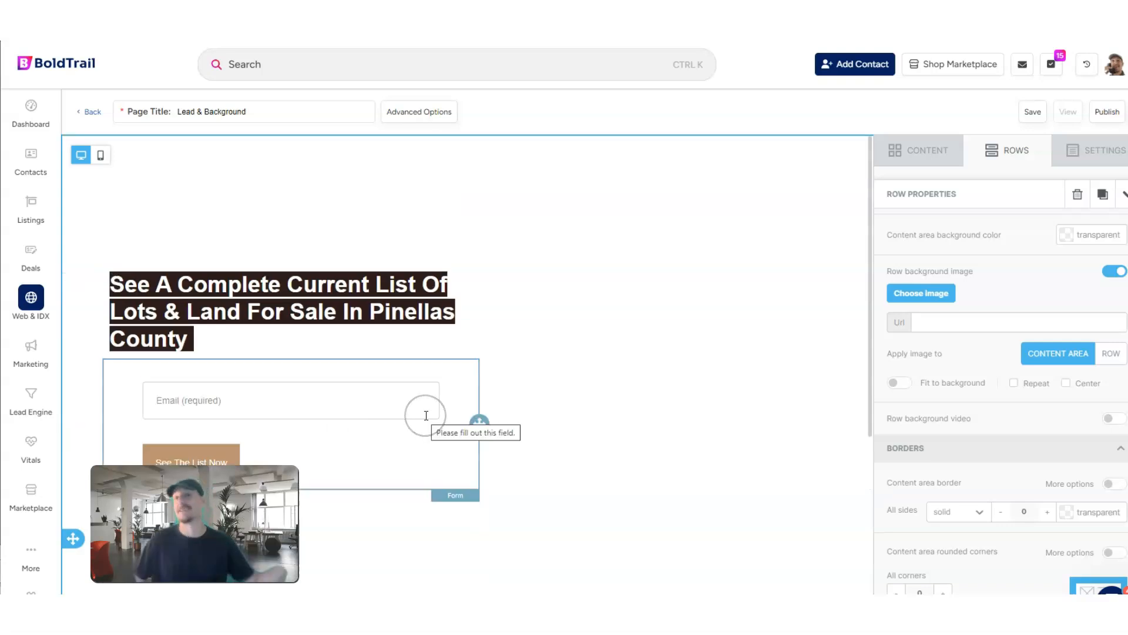
scroll(656, 303, "down", 5)
scroll(656, 303, "up", 5)
Start choosing a new row background image and search the free stock photos for "land".
left_click(927, 302)
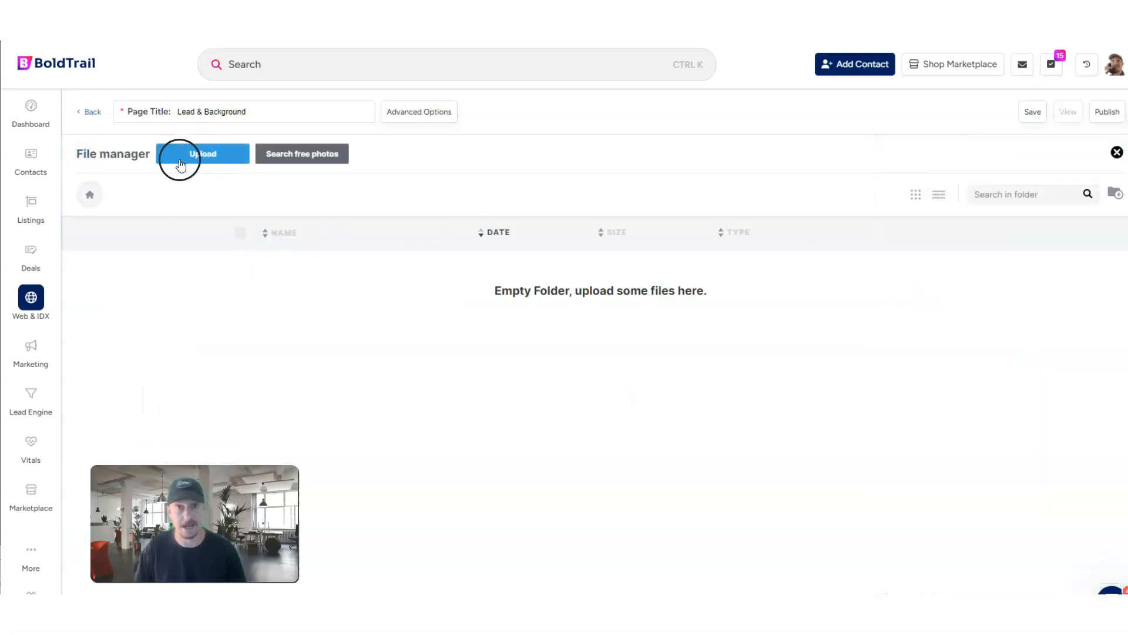
left_click(296, 156)
left_click(517, 400)
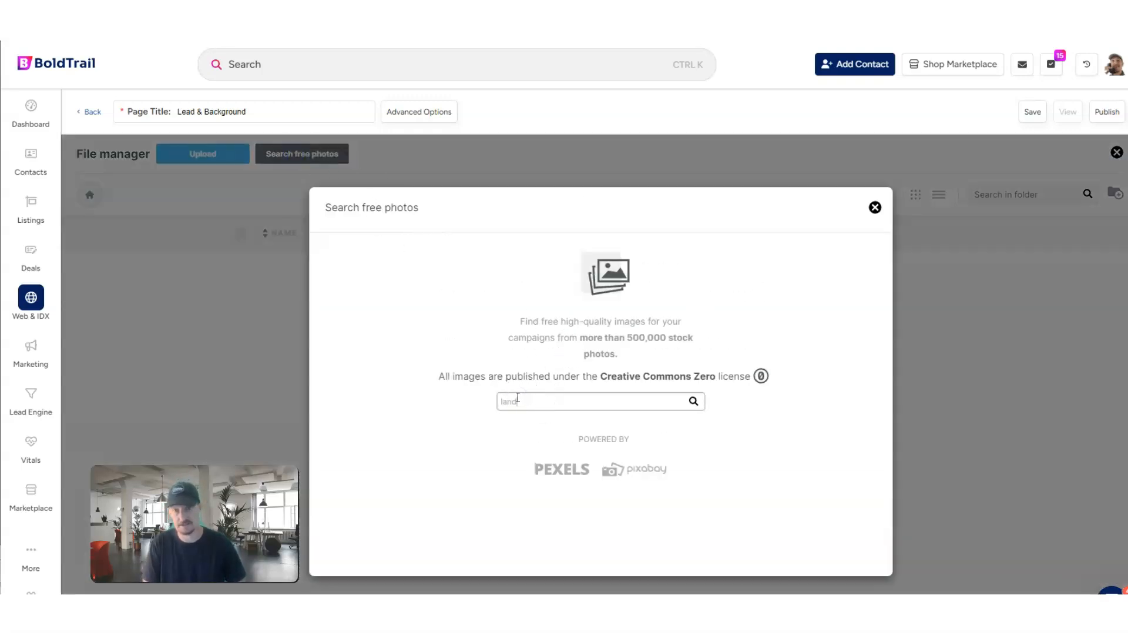
type("land")
key("Return")
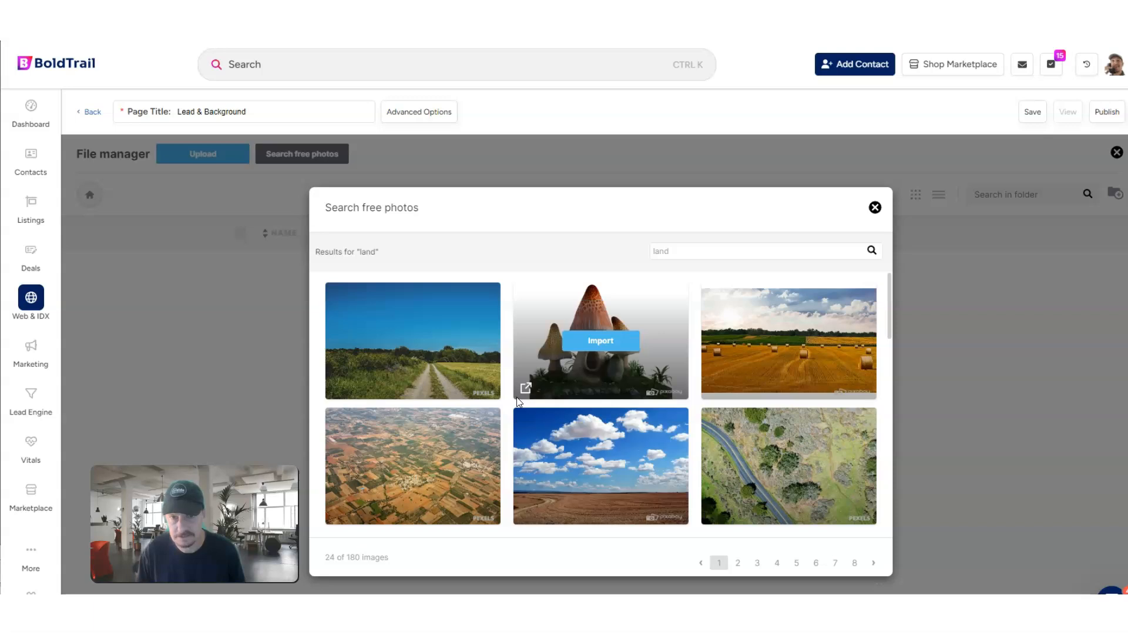
Import the free stock photo of a brown field under a cloudy blue sky and insert it as the row background.
scroll(676, 412, "down", 3)
scroll(676, 413, "down", 1)
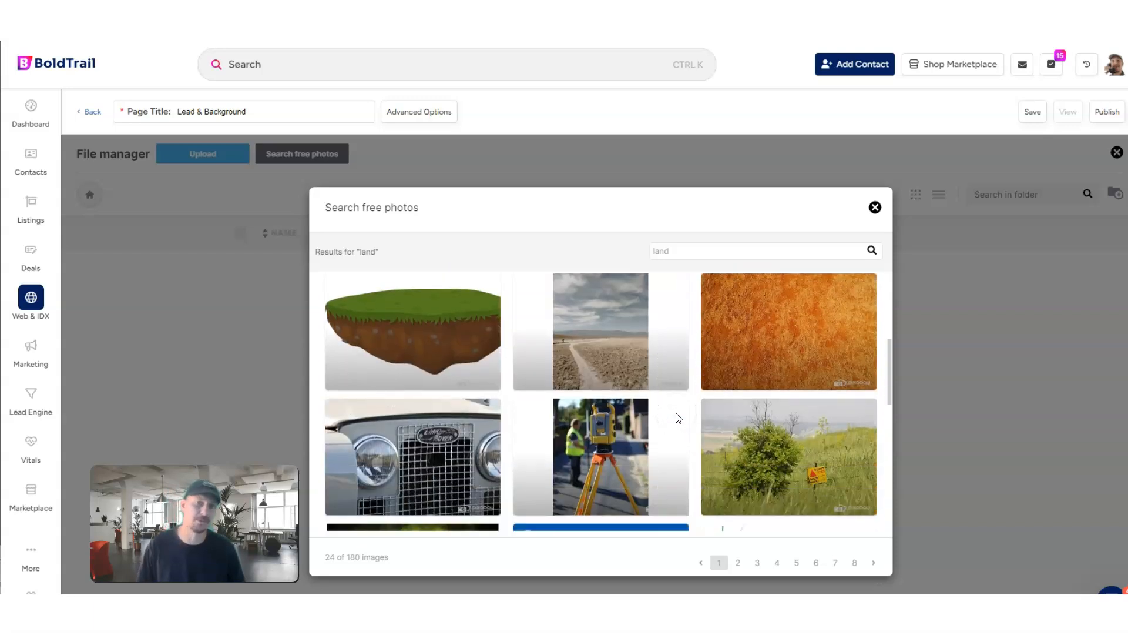
scroll(676, 413, "down", 3)
scroll(679, 418, "up", 2)
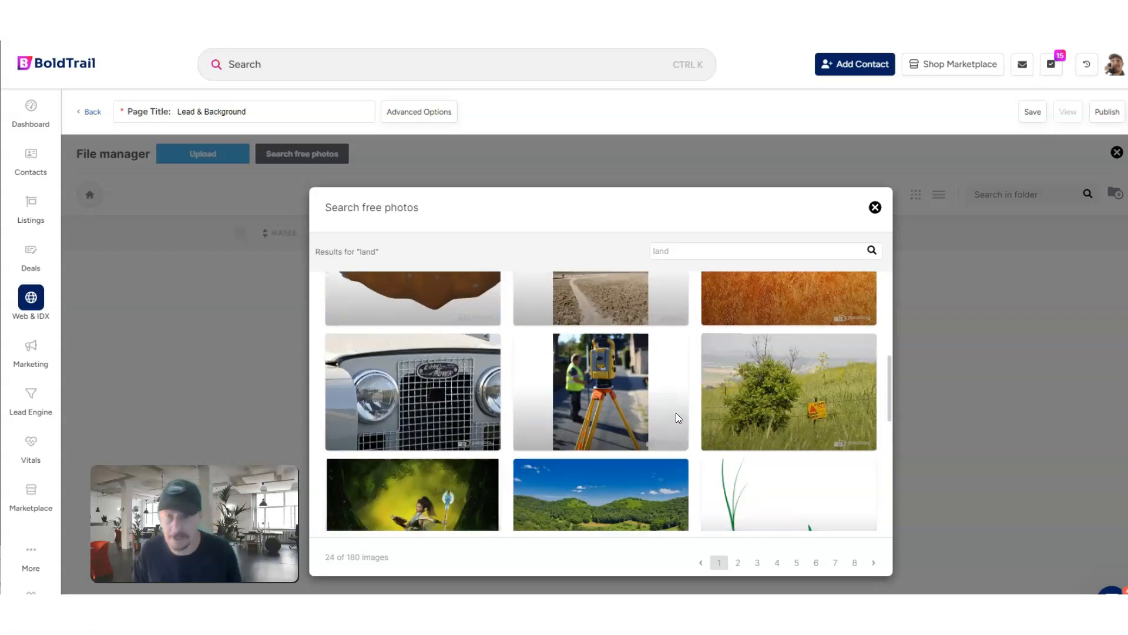
scroll(679, 417, "down", 7)
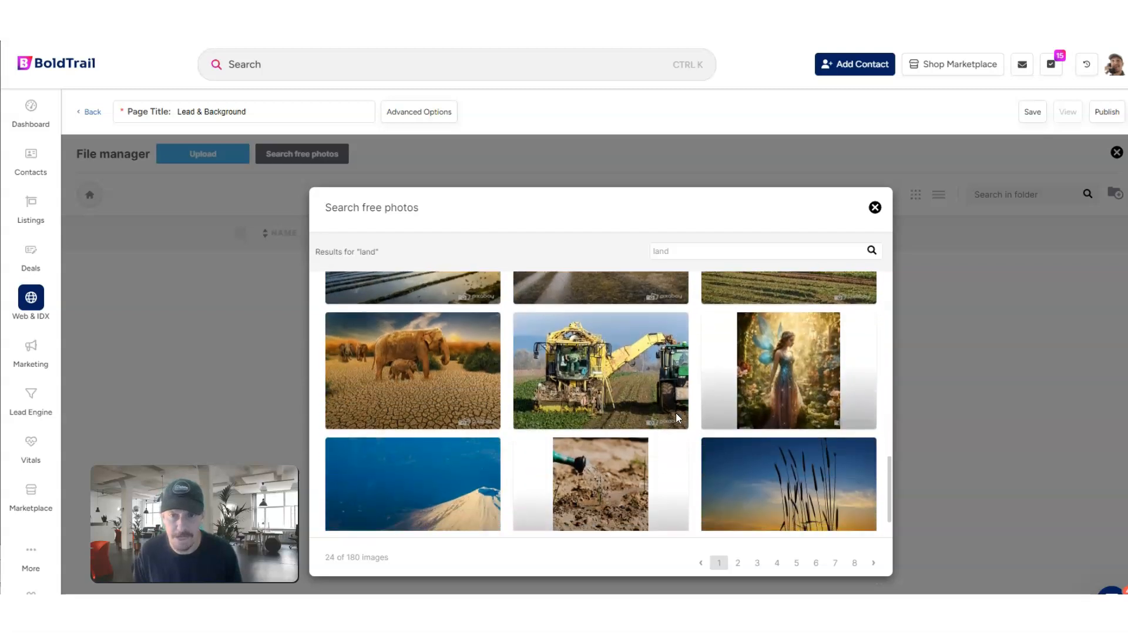
scroll(498, 464, "up", 3)
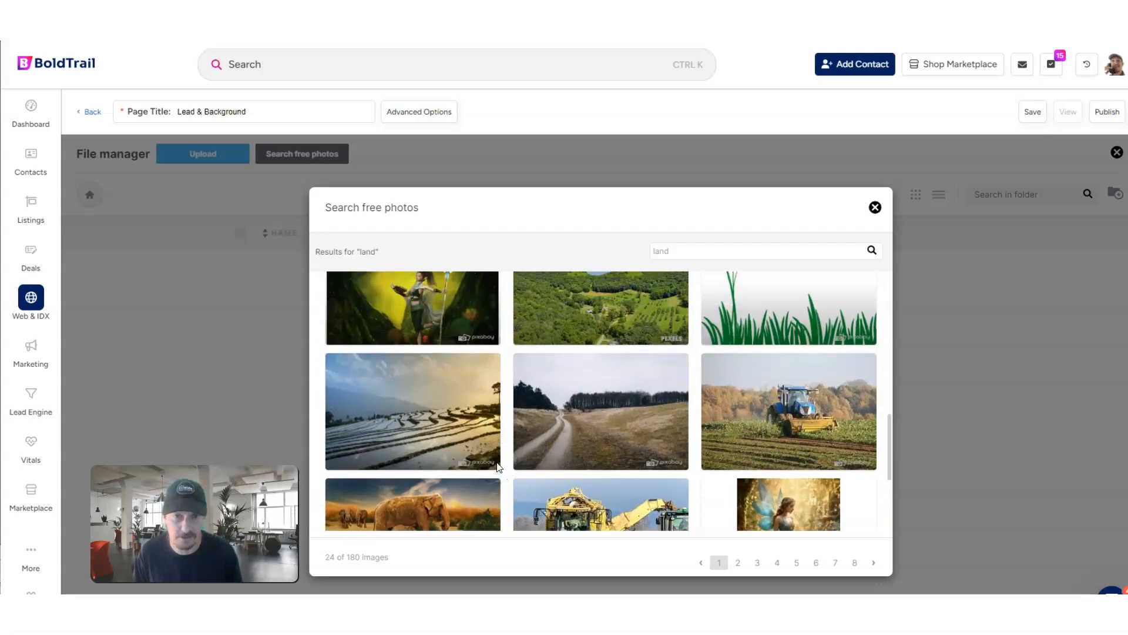
scroll(498, 467, "up", 8)
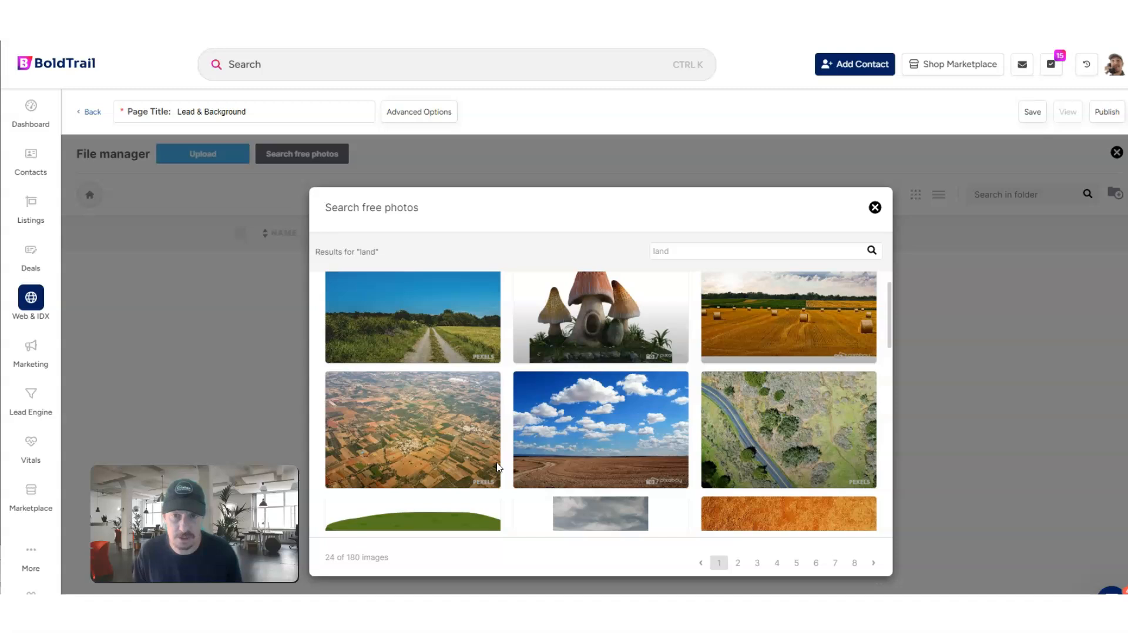
left_click(561, 438)
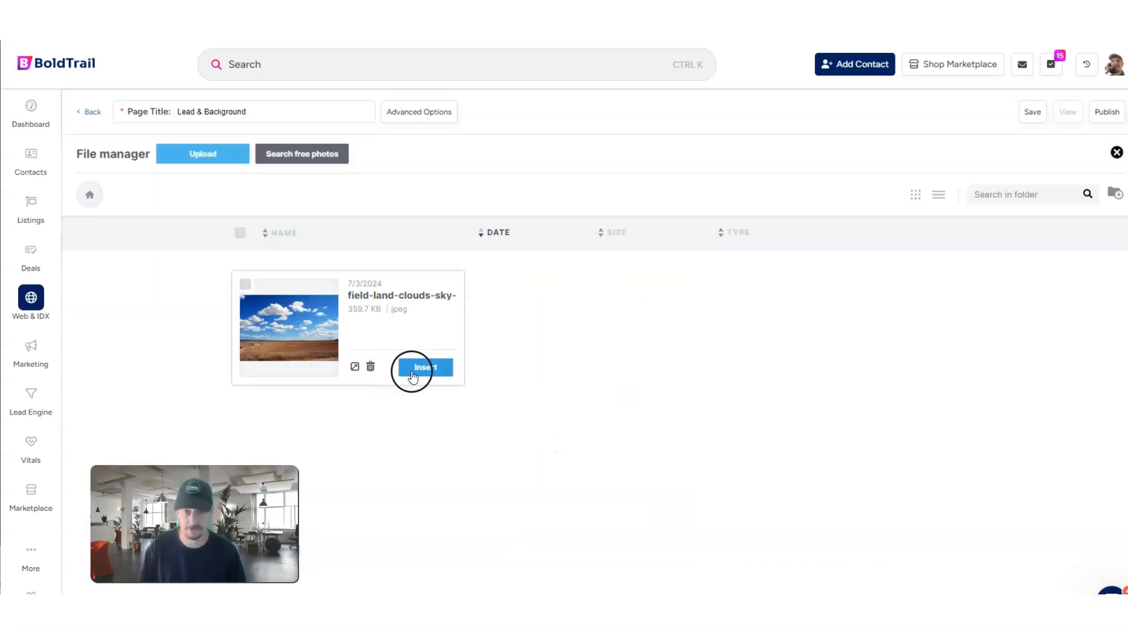
left_click(416, 373)
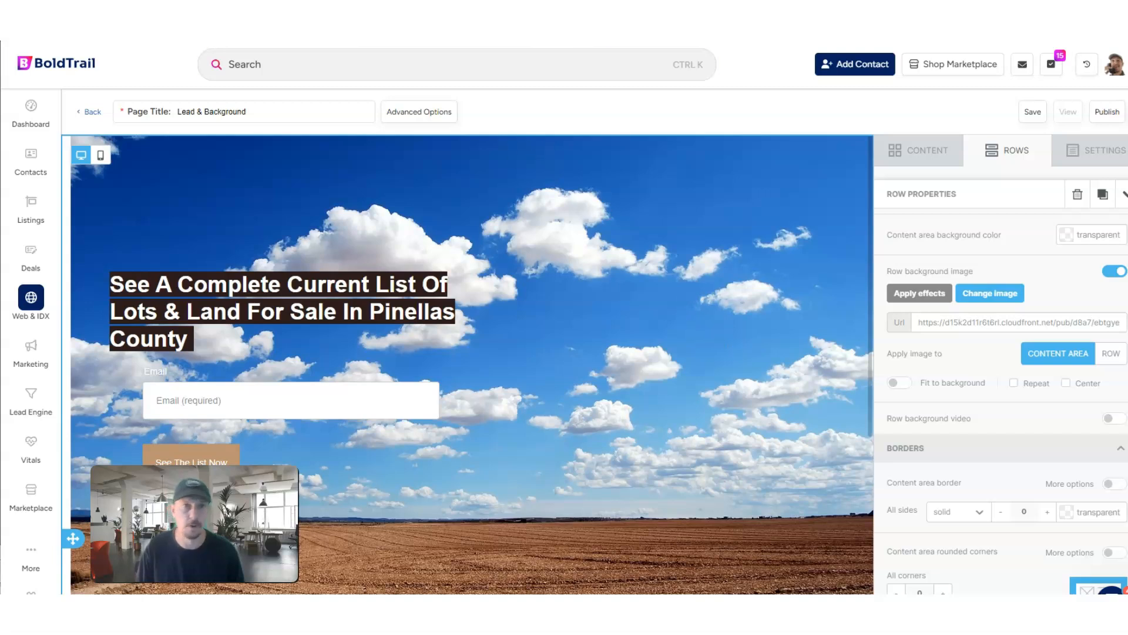
Open the copied land listings page in a new browser tab and view the details of the first Clearwater listing.
key("ctrl+t")
key("ctrl+v")
key("Return")
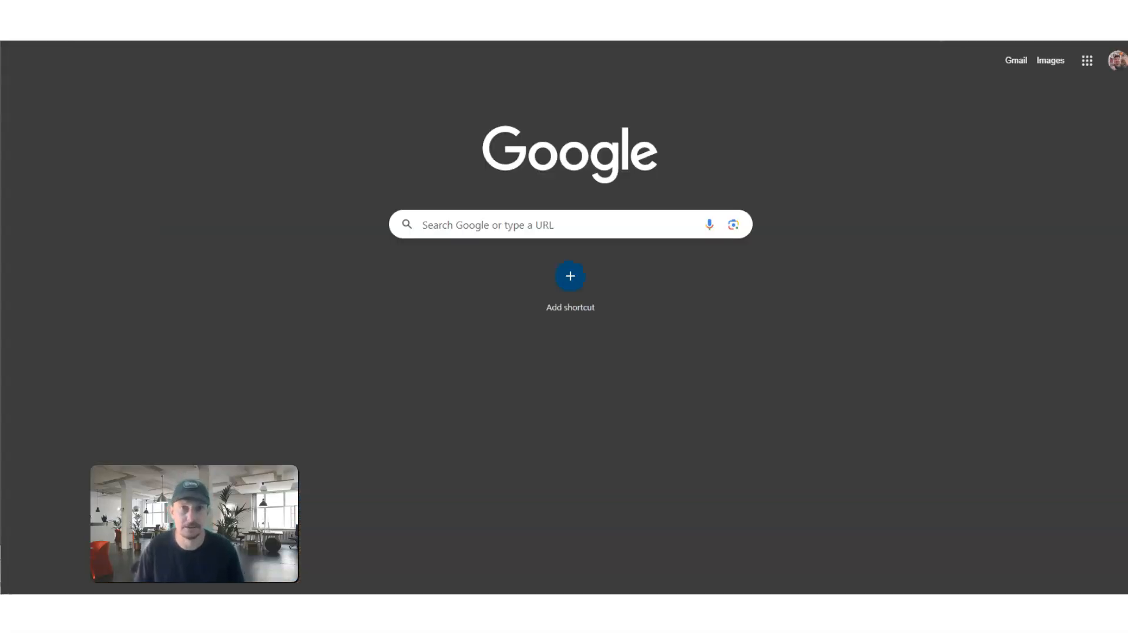
scroll(614, 388, "down", 2)
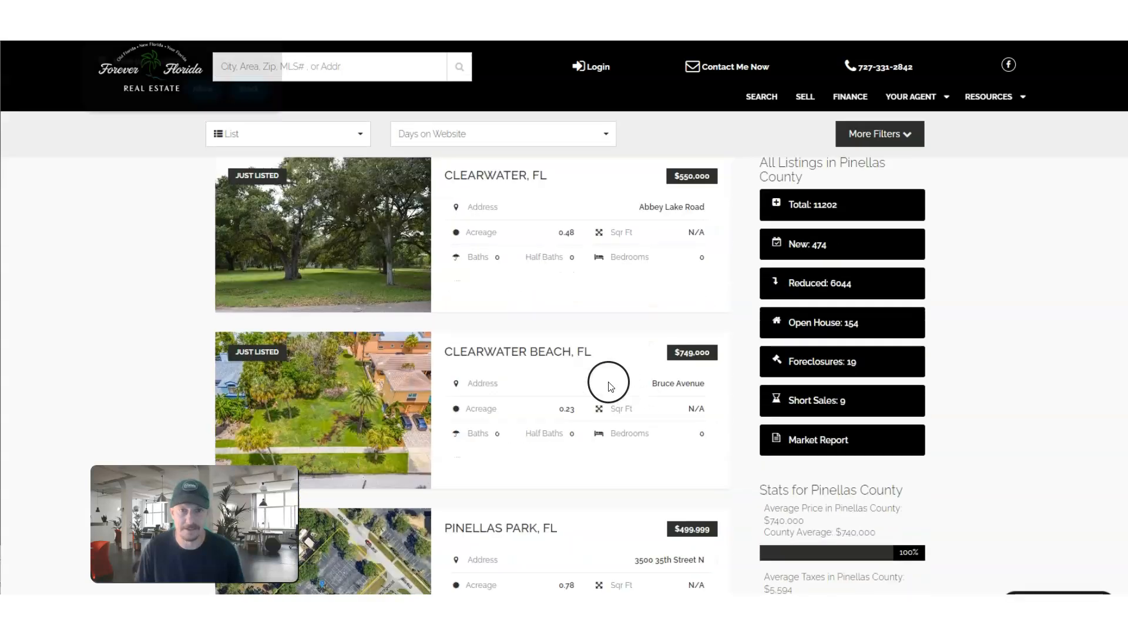
mouse_move(339, 247)
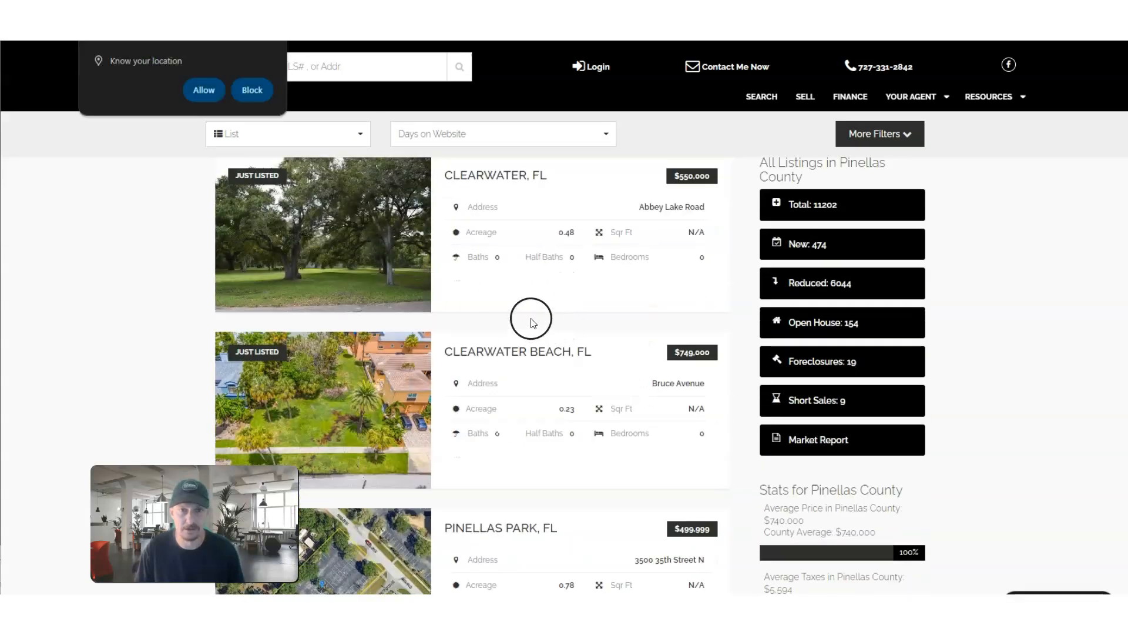
scroll(290, 184, "up", 1)
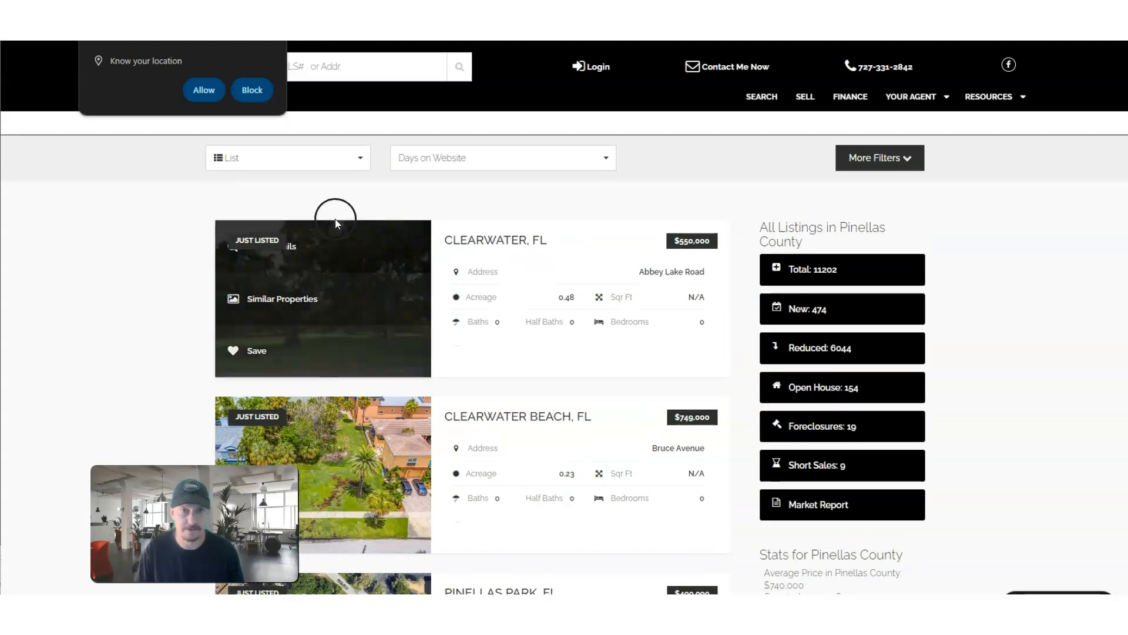
left_click(305, 249)
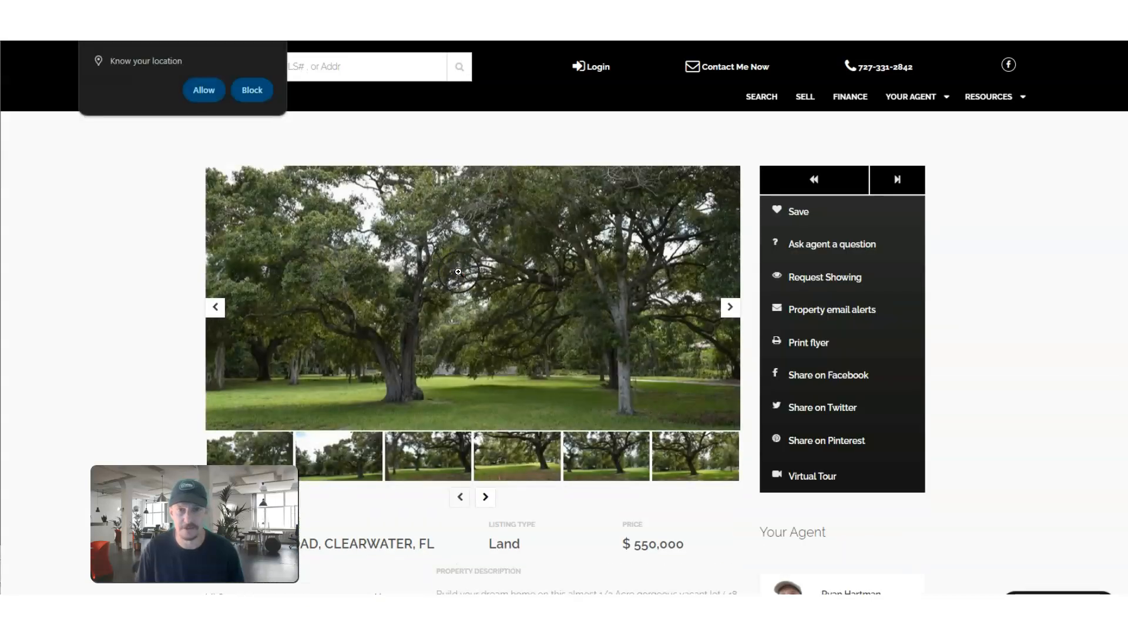
Copy the image address of the listing's fourth gallery thumbnail.
right_click(458, 272)
left_click(75, 313)
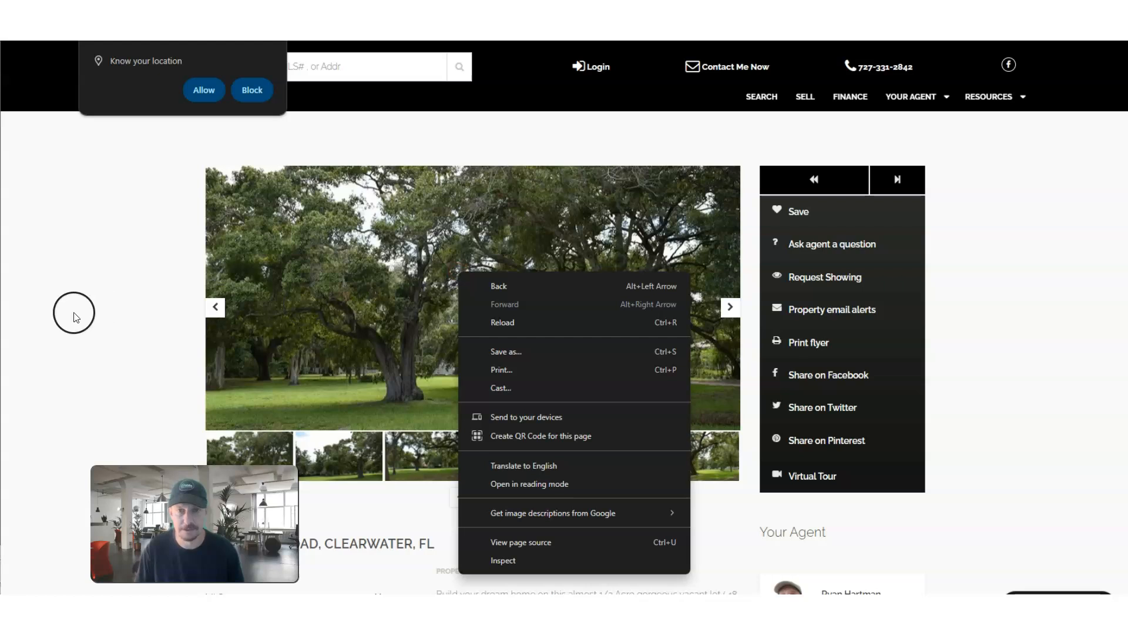
scroll(393, 316, "down", 2)
right_click(356, 336)
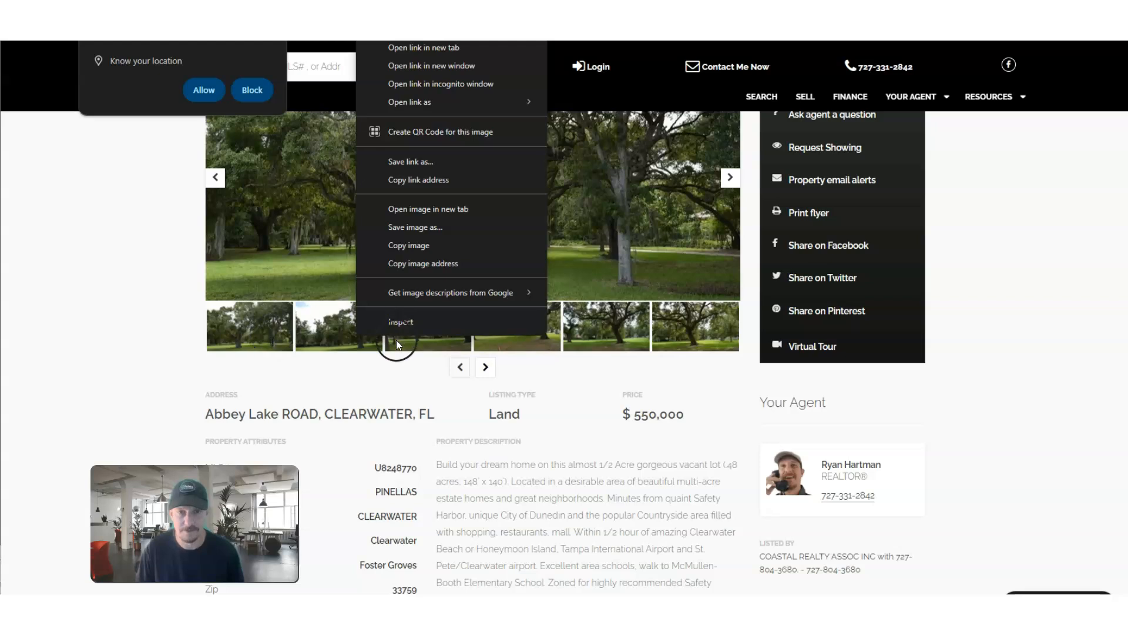
right_click(517, 340)
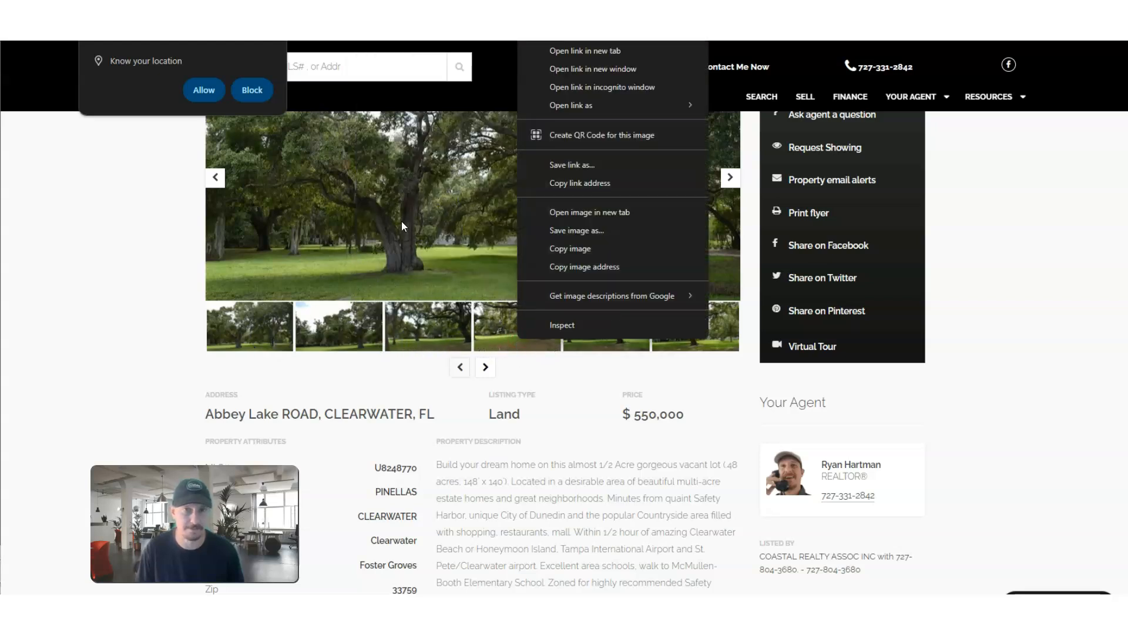
left_click(587, 262)
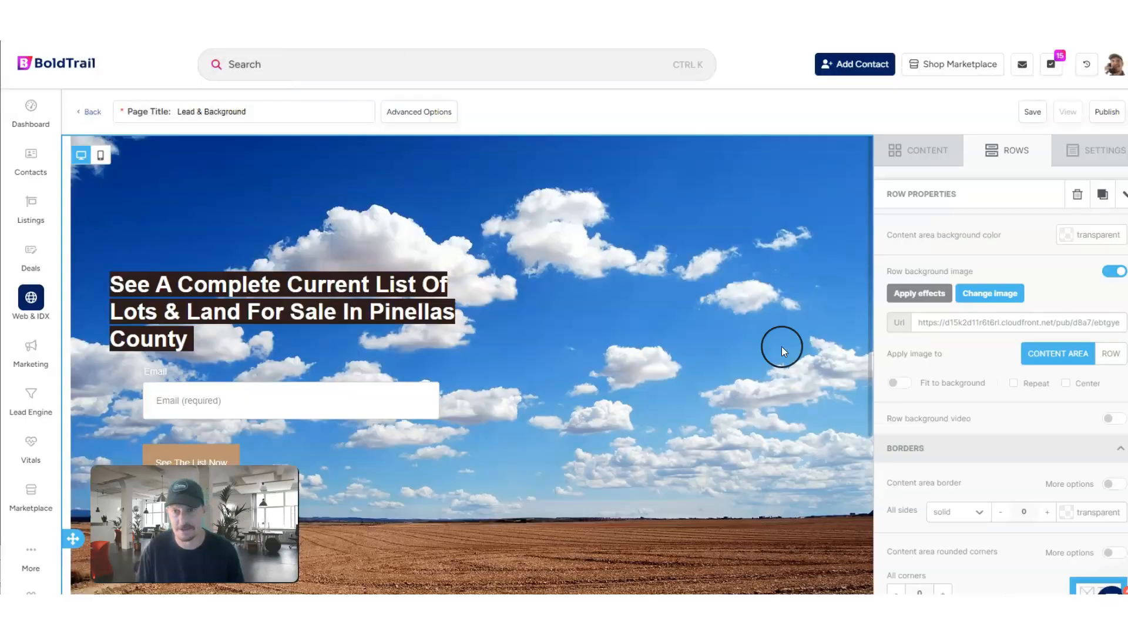
Replace the row background image URL in the page editor with the copied listing photo address.
left_click(951, 322)
key("ctrl+a")
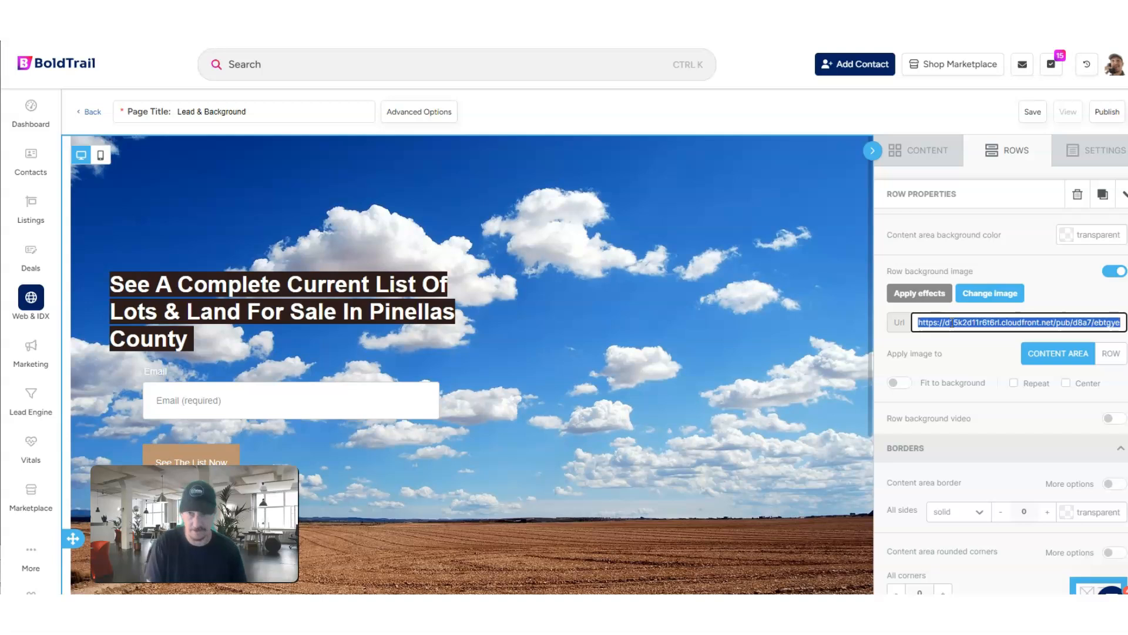
key("ctrl+v")
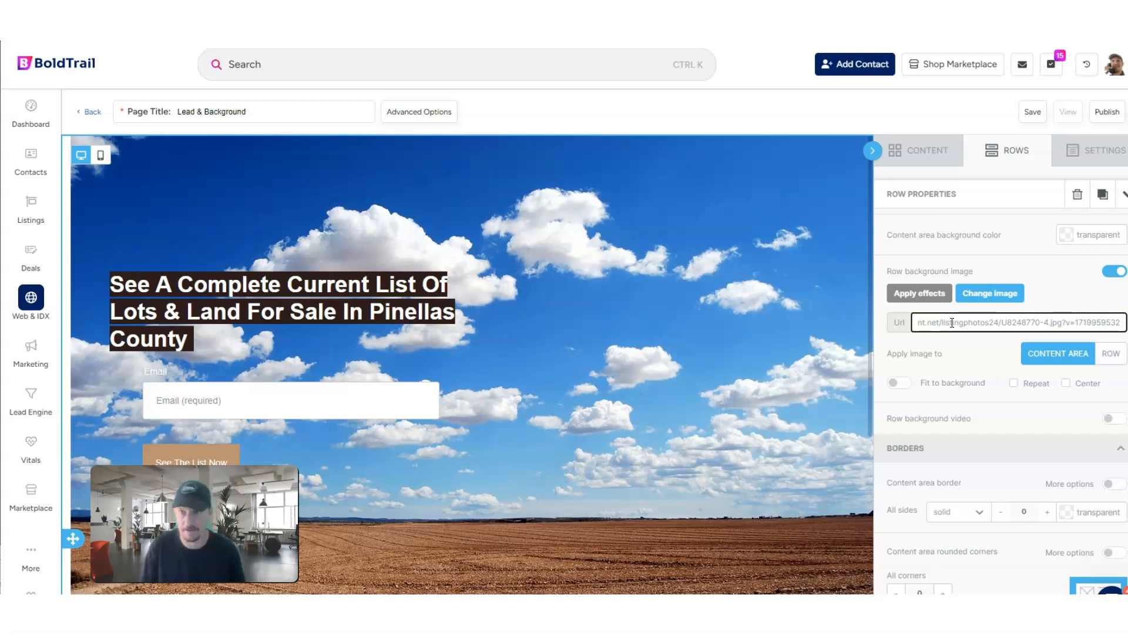
left_click(961, 351)
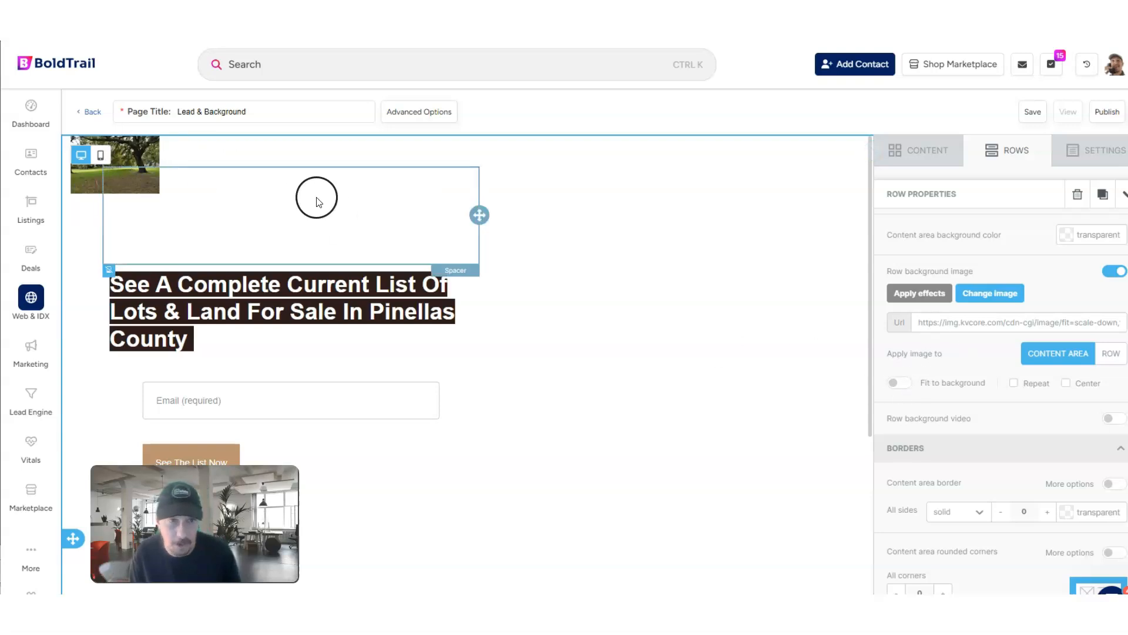
Fit the listing photo to the row background and check how it fills the page.
left_click(899, 382)
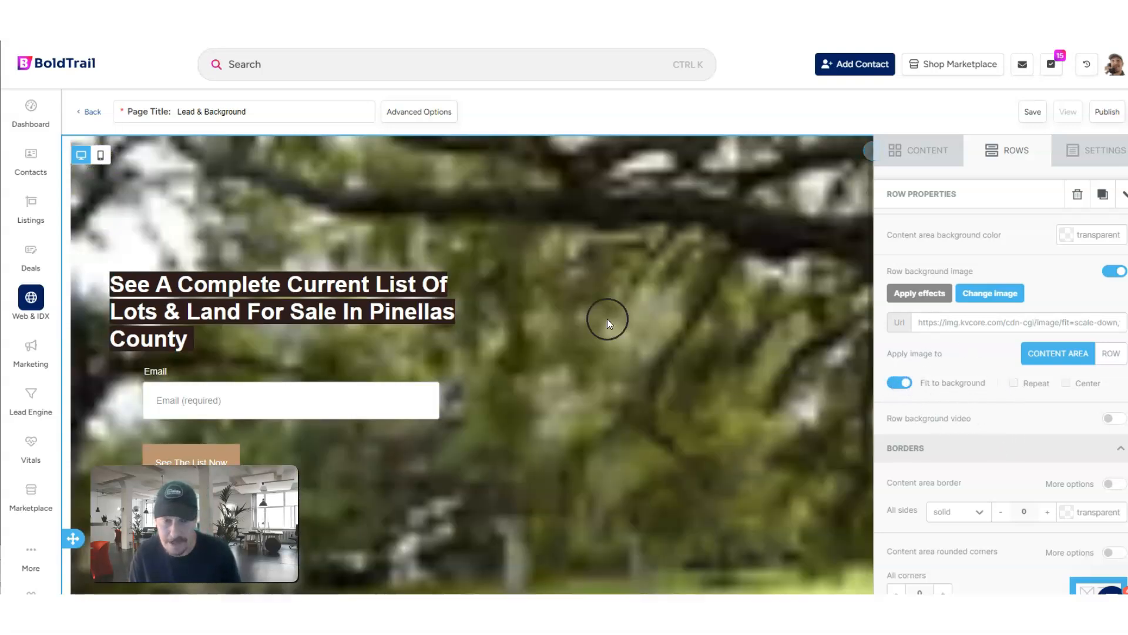
scroll(604, 318, "down", 2)
scroll(604, 324, "down", 2)
scroll(604, 327, "up", 4)
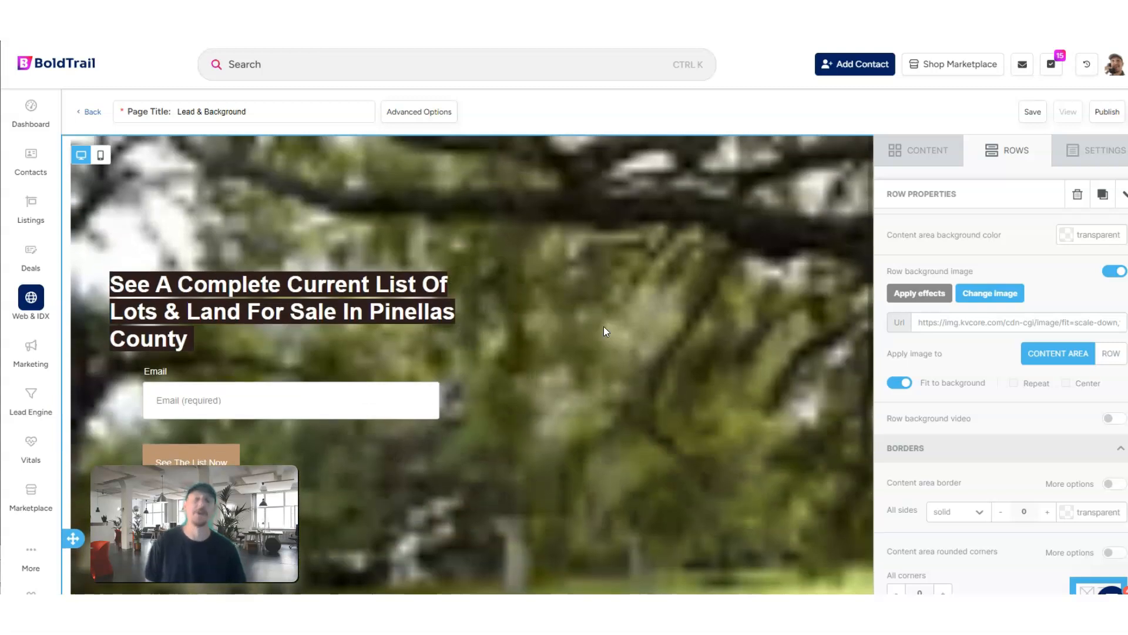
scroll(605, 326, "down", 2)
scroll(604, 332, "down", 1)
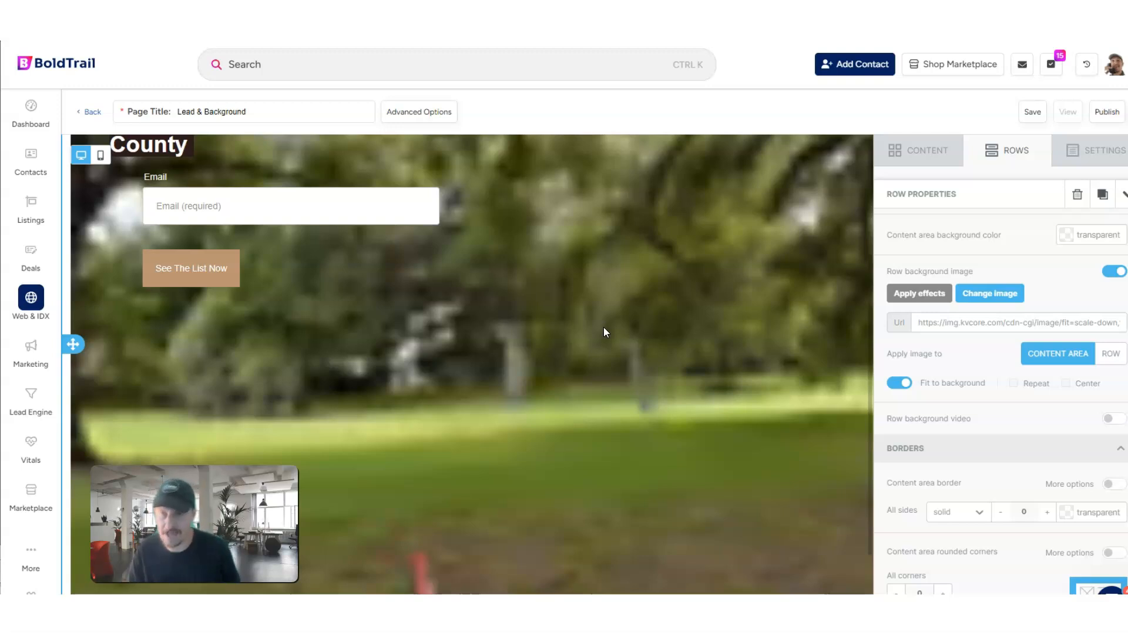
Turn off fitting to the background and try repeating the listing photo as tiles, then remove the repeat.
left_click(908, 381)
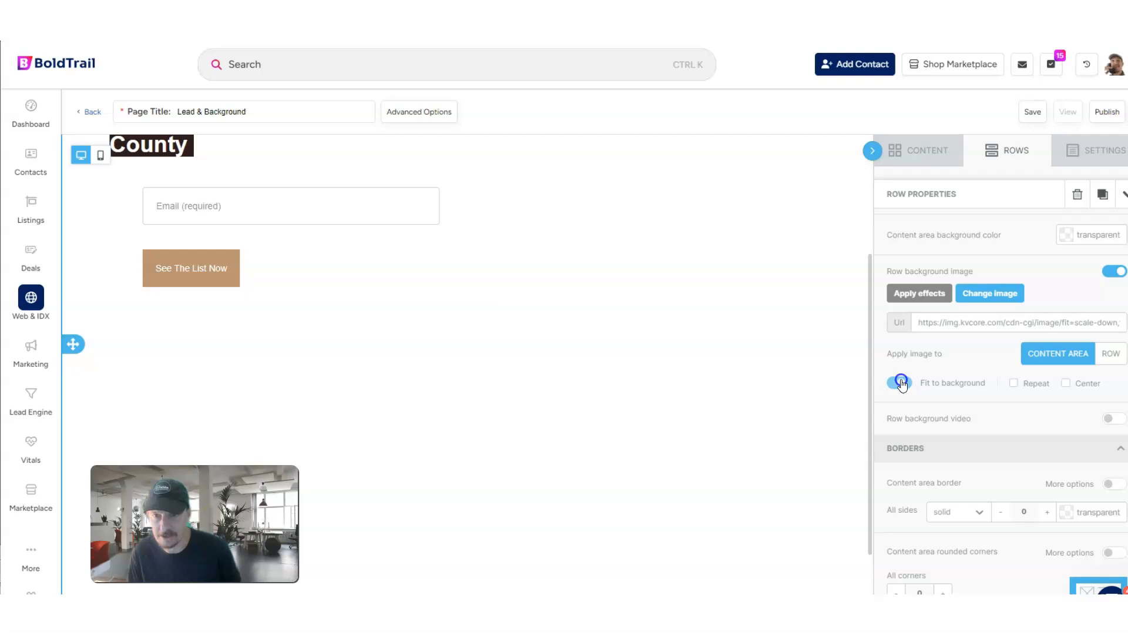
left_click(1013, 383)
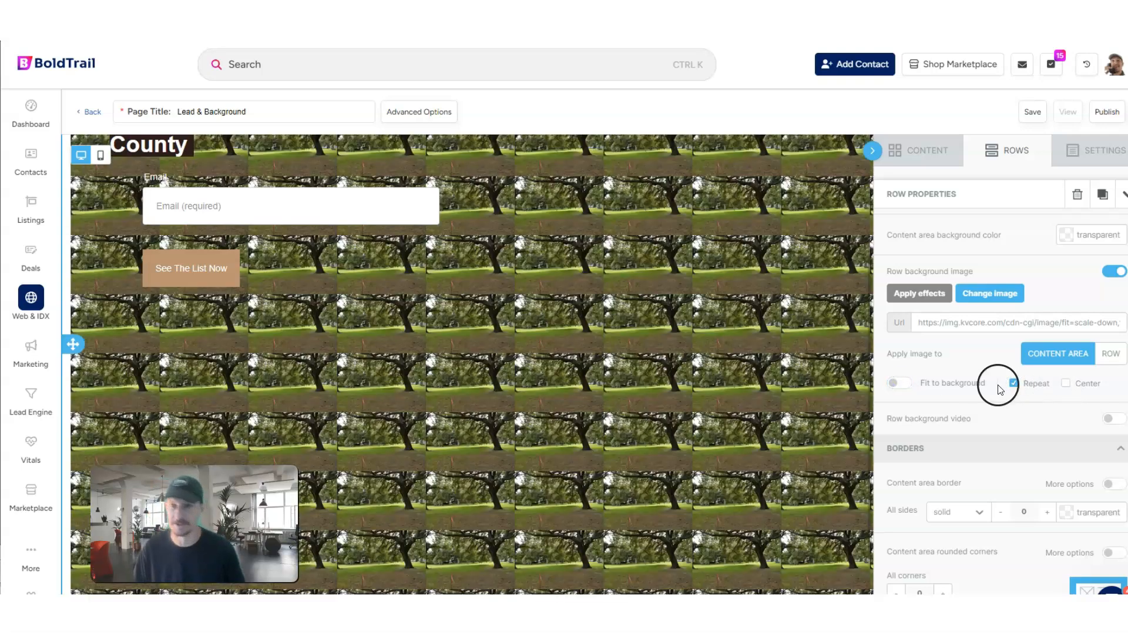
left_click(1012, 384)
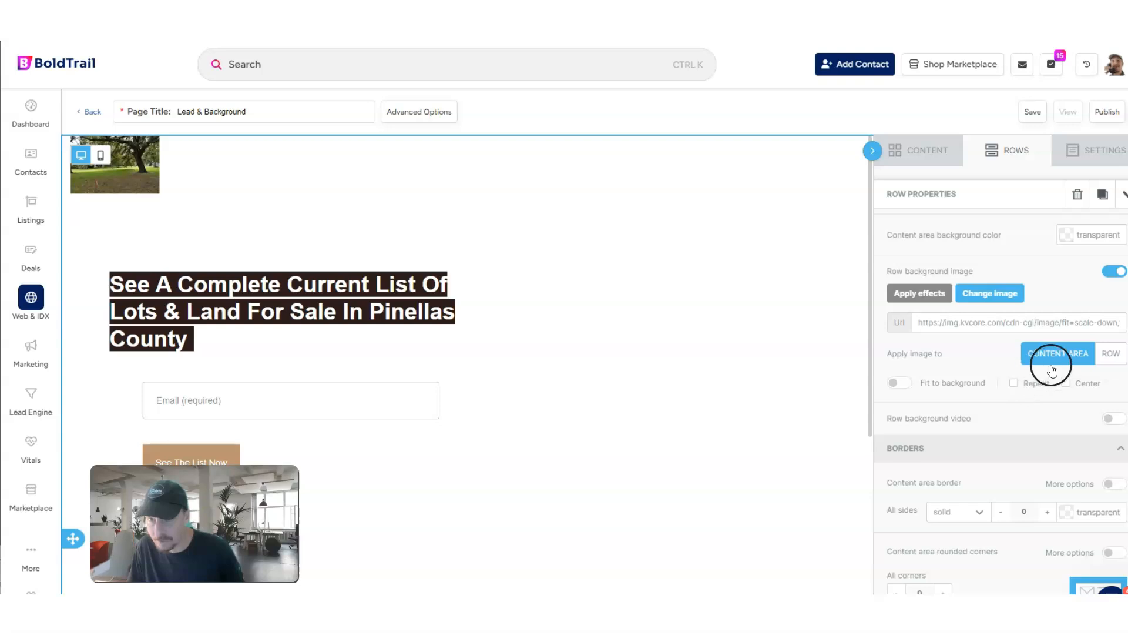
Disable the row background image and set the content area background color to black, #000000.
left_click(1113, 273)
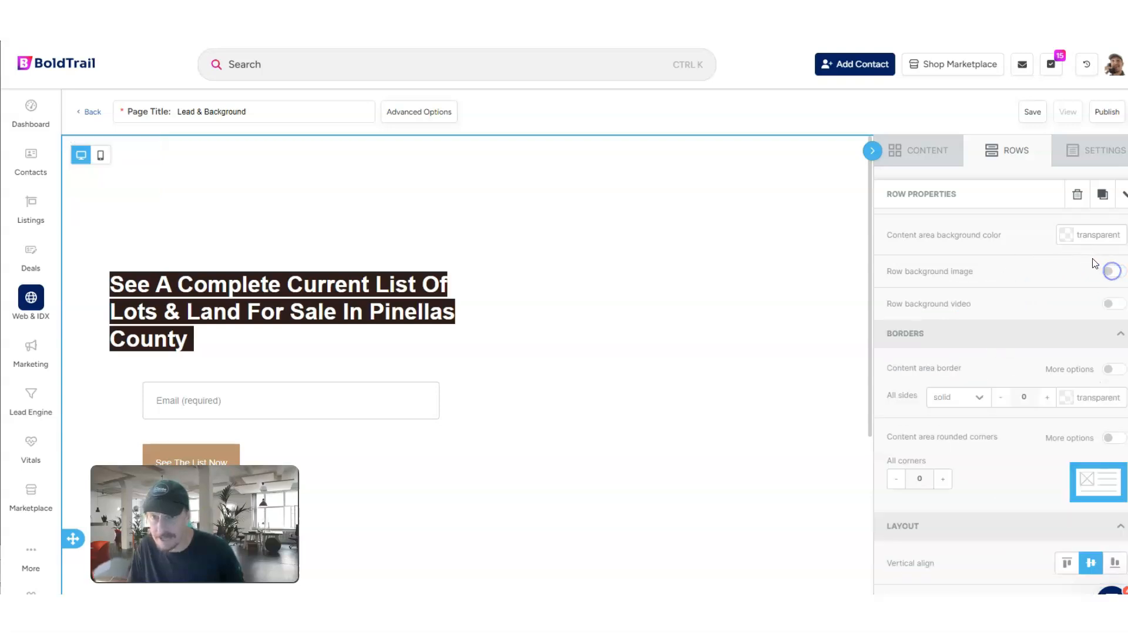
left_click(1066, 235)
left_click(981, 261)
left_click_drag(984, 265, 926, 346)
left_click(1064, 282)
left_click(658, 351)
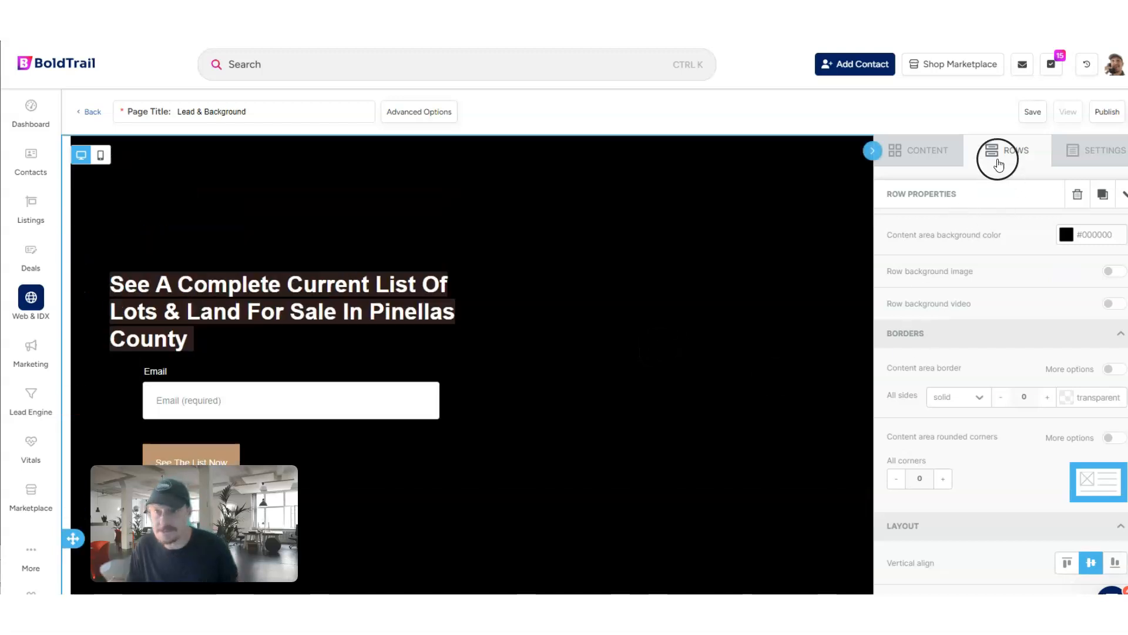
Save and publish the landing page, then open the live version and review it from top to bottom.
left_click(1032, 113)
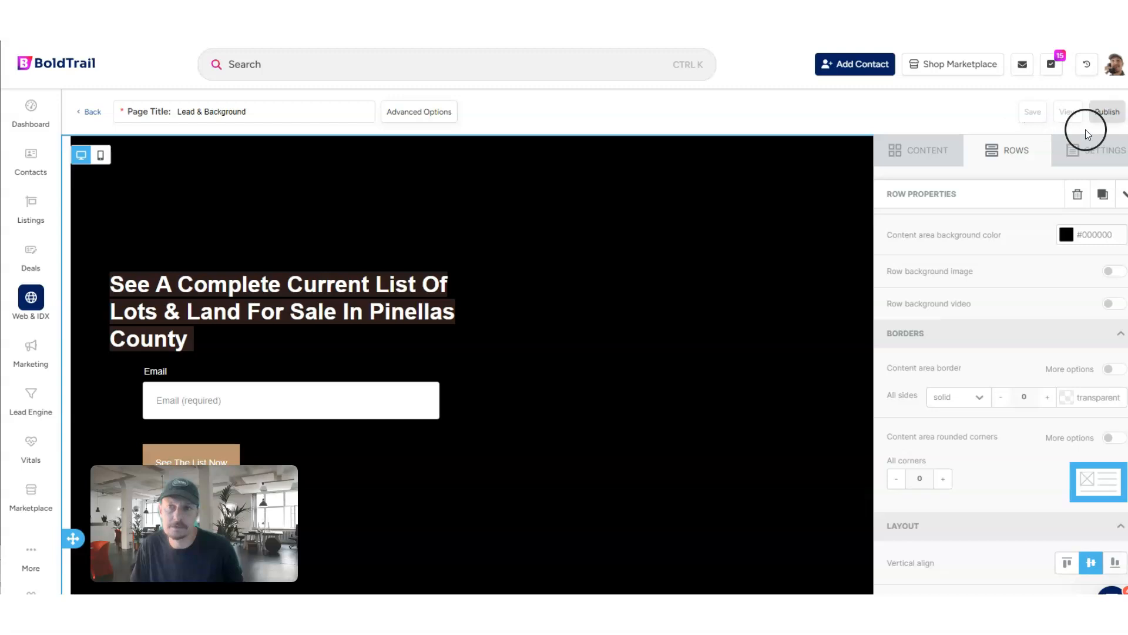
left_click(1107, 113)
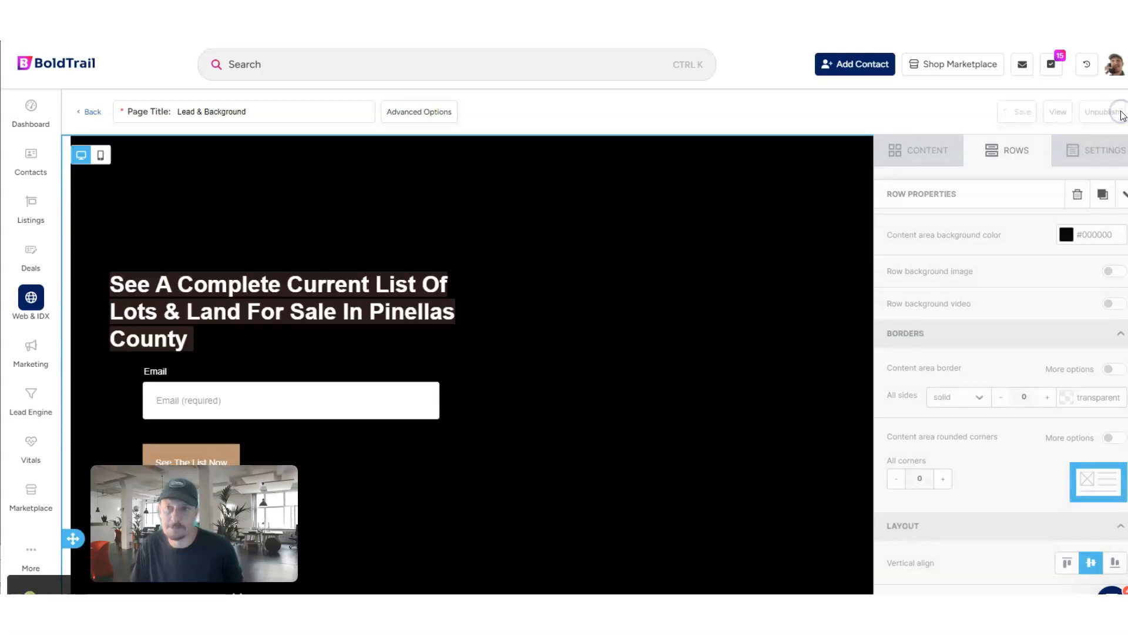
left_click(1047, 112)
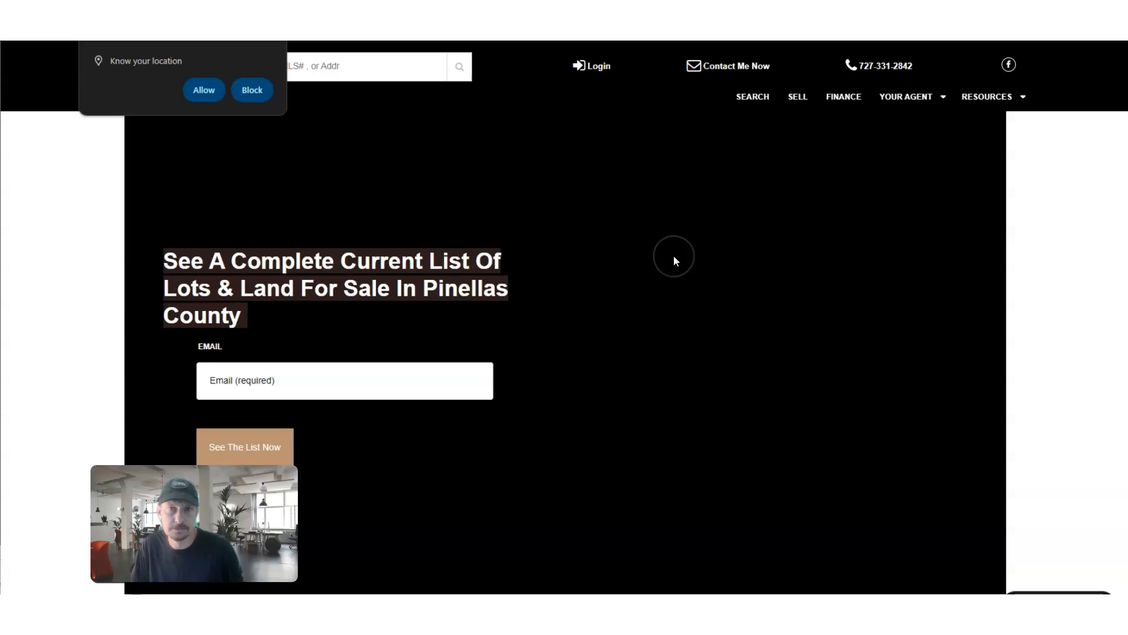
scroll(770, 284, "down", 10)
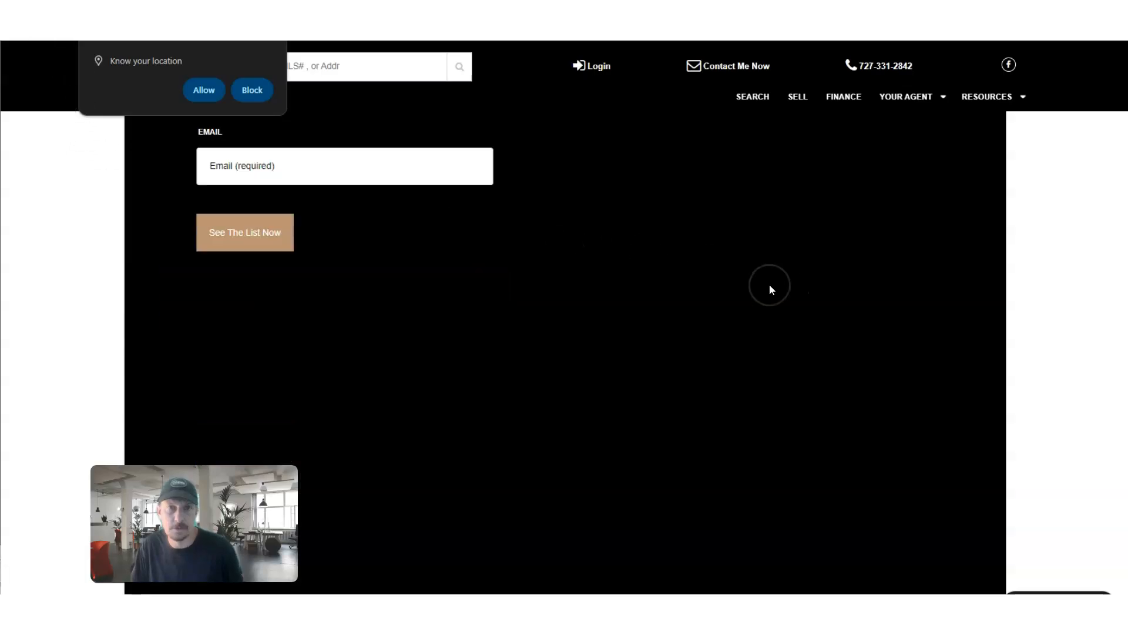
scroll(769, 285, "up", 10)
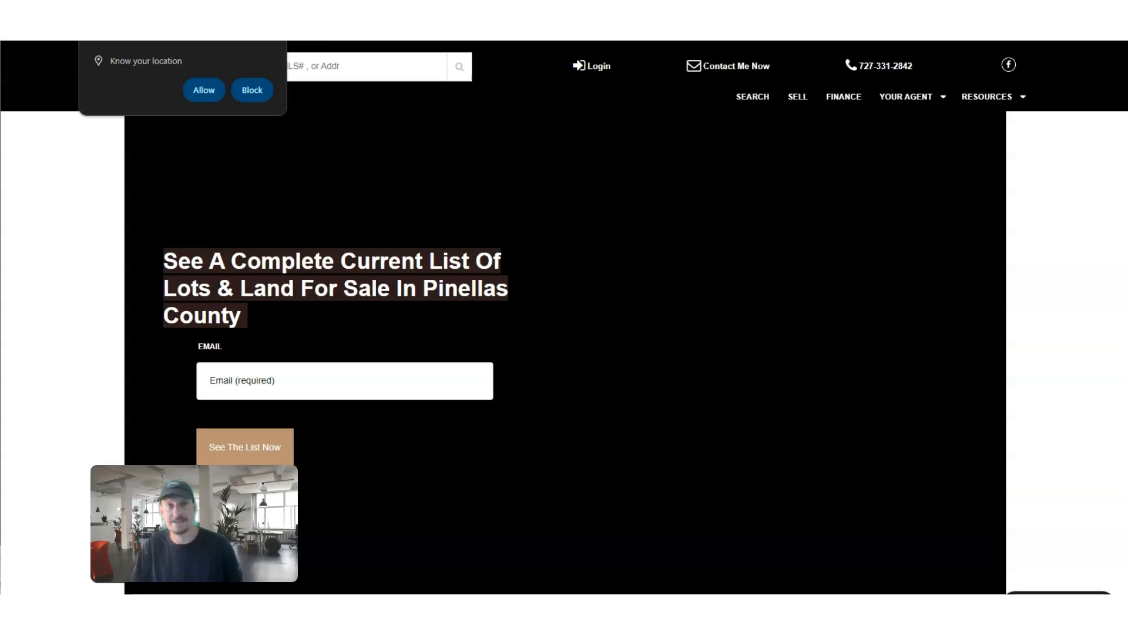
Switch to the other browser window and examine the Lead & Background page version with the waterfront lot photo.
key("alt+Tab")
scroll(721, 317, "down", 10)
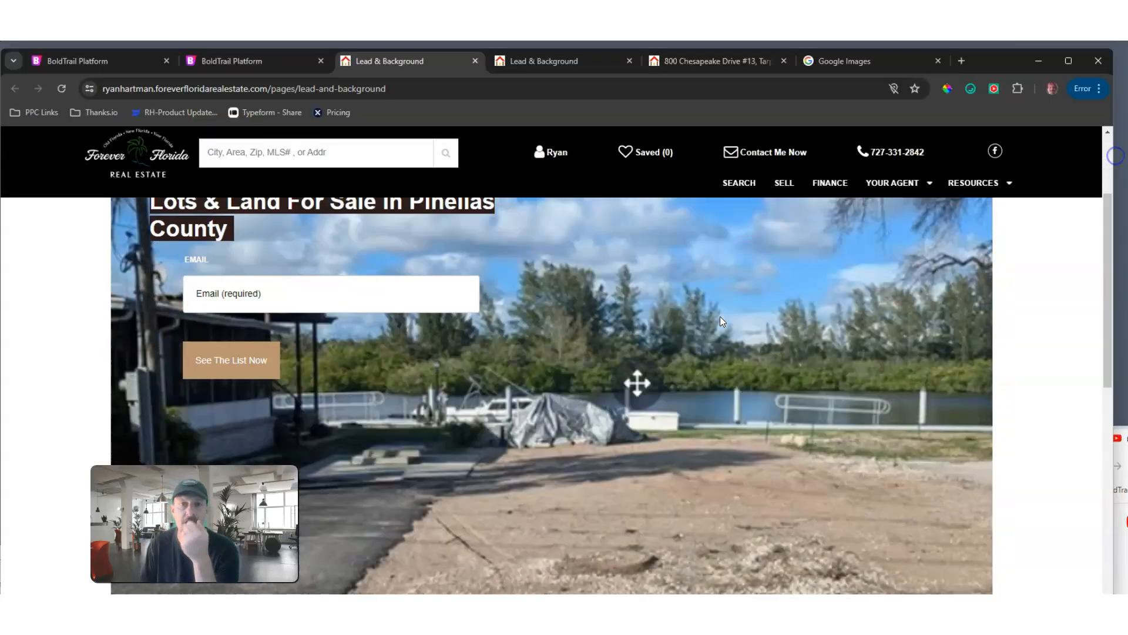
scroll(721, 322, "up", 10)
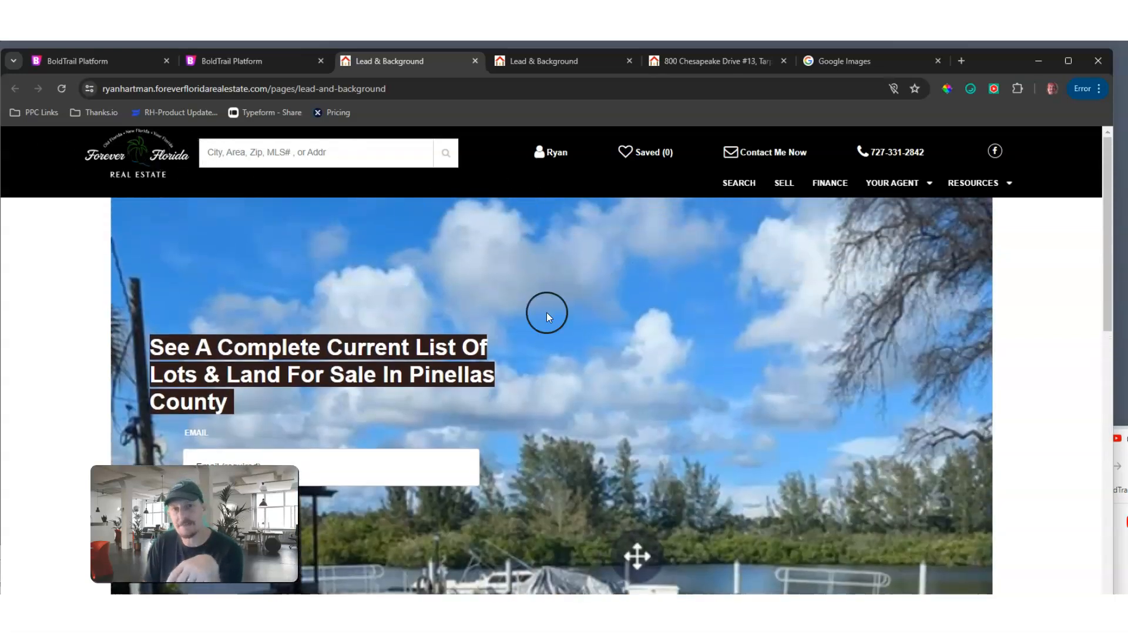
scroll(671, 303, "down", 10)
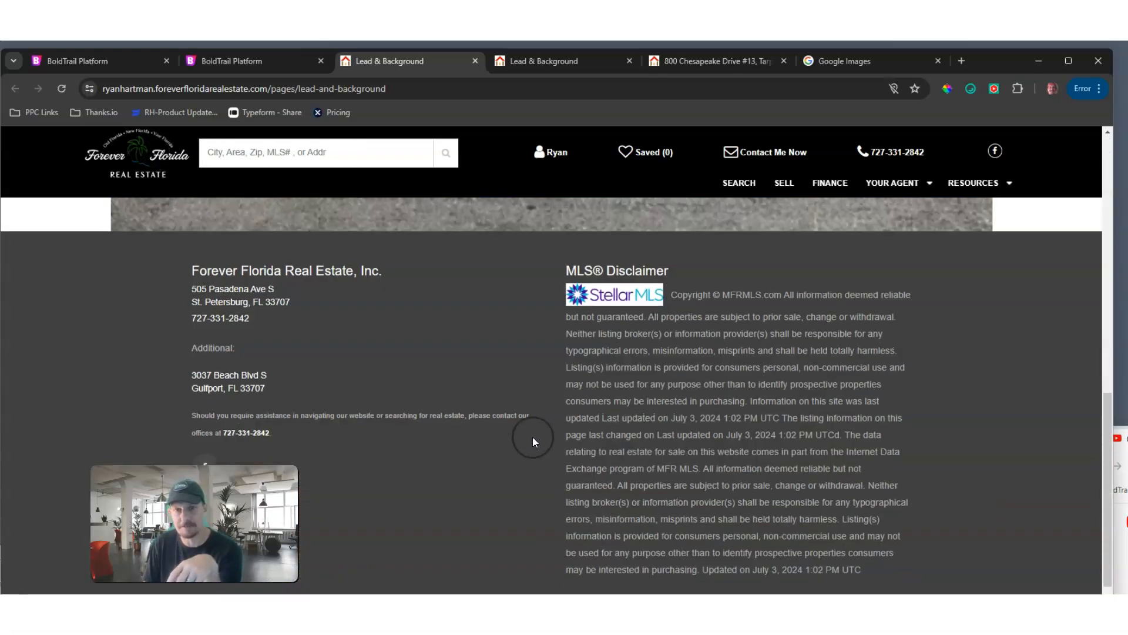
Return to the editor of the photo-background page and reduce the page-wide content area width below 1360px.
scroll(533, 436, "up", 10)
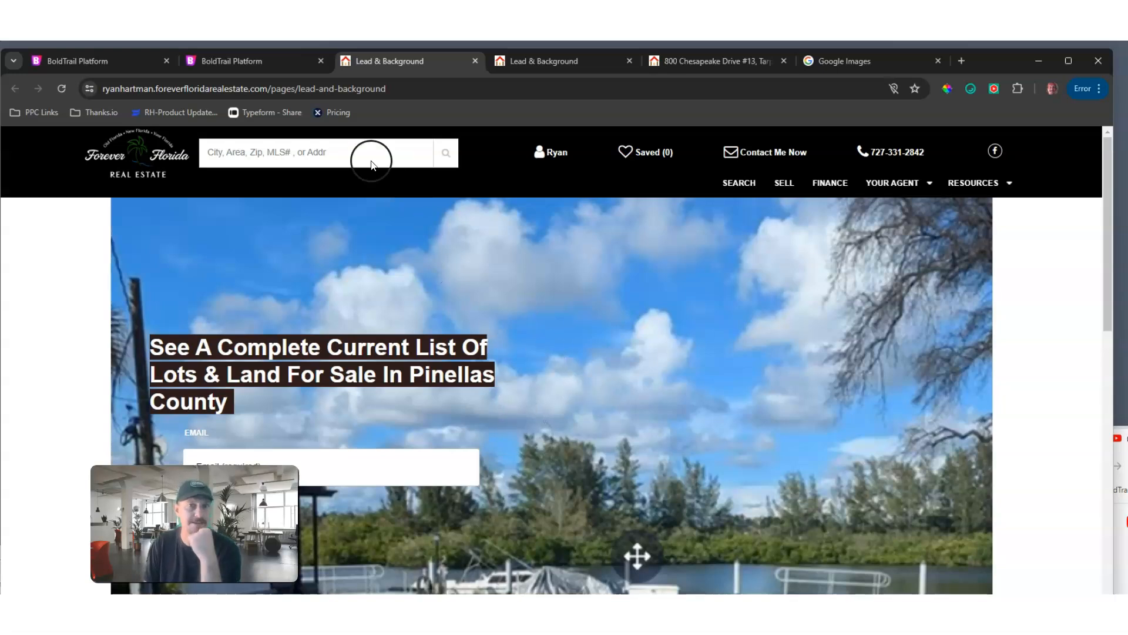
left_click(224, 68)
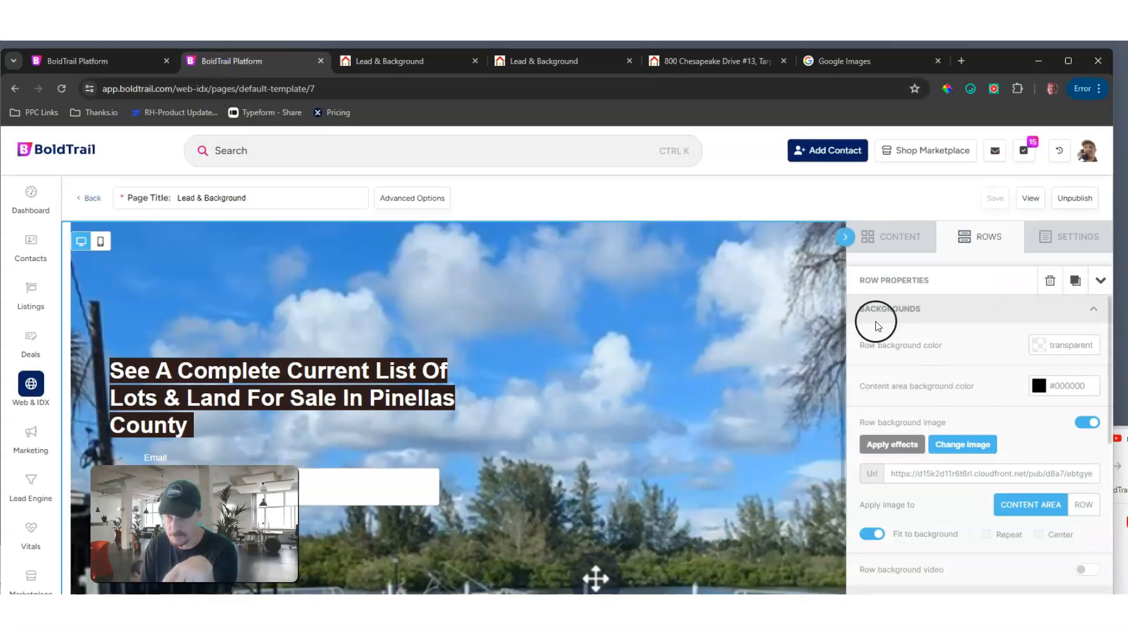
left_click(1052, 242)
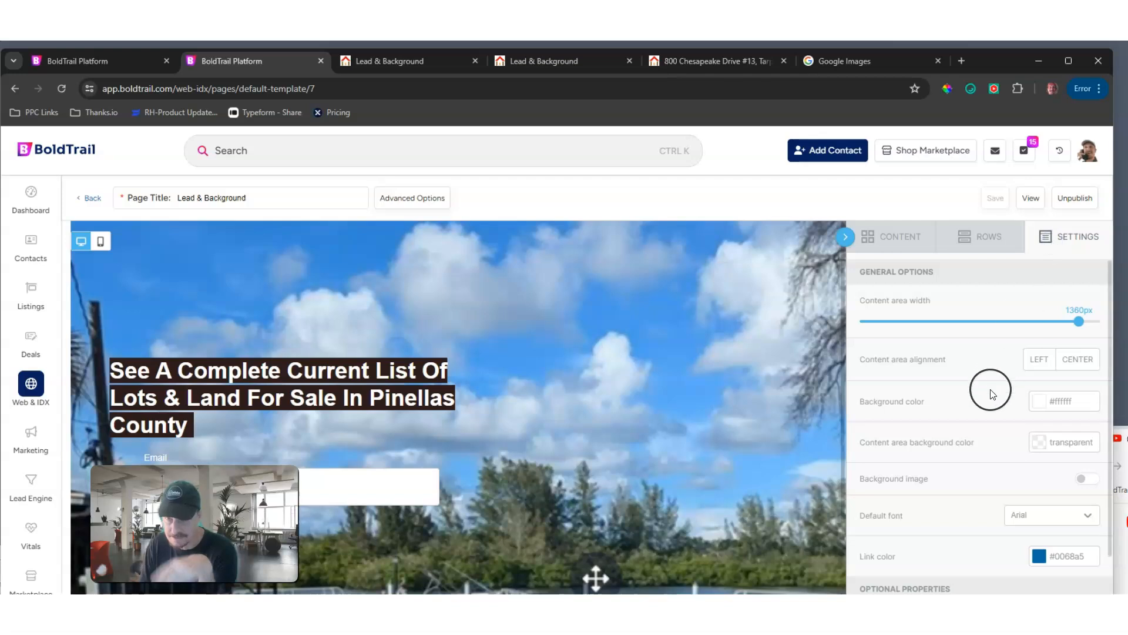
scroll(992, 392, "down", 1)
scroll(992, 393, "down", 2)
scroll(992, 393, "up", 3)
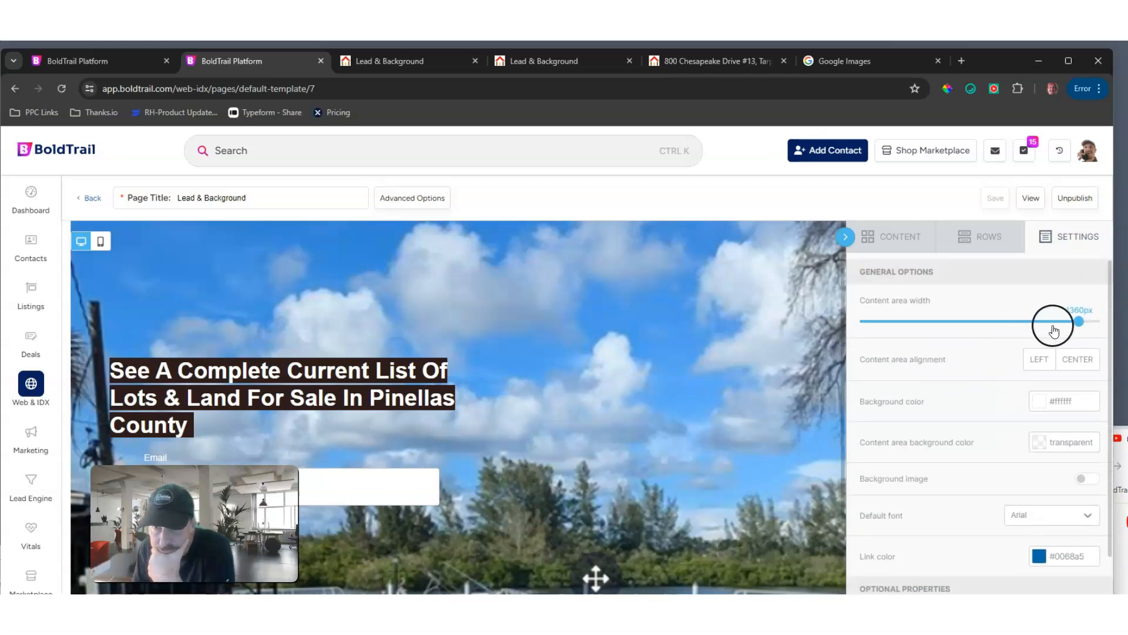
left_click_drag(1079, 320, 1026, 321)
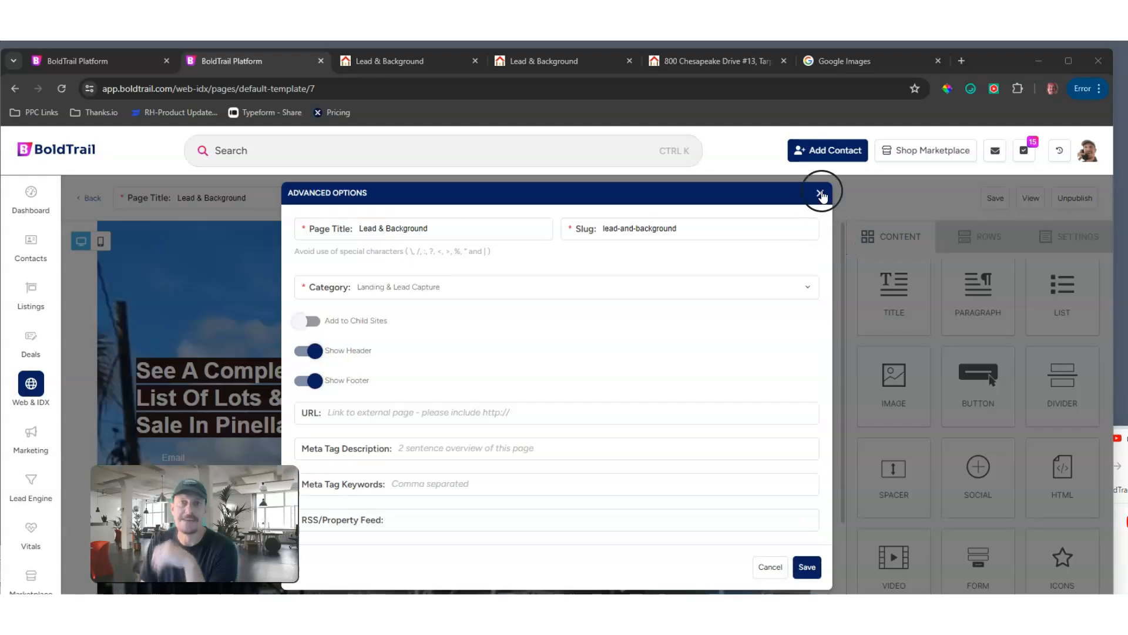
Turn off Show Header and Show Footer in the page's advanced options and save the page.
left_click(818, 193)
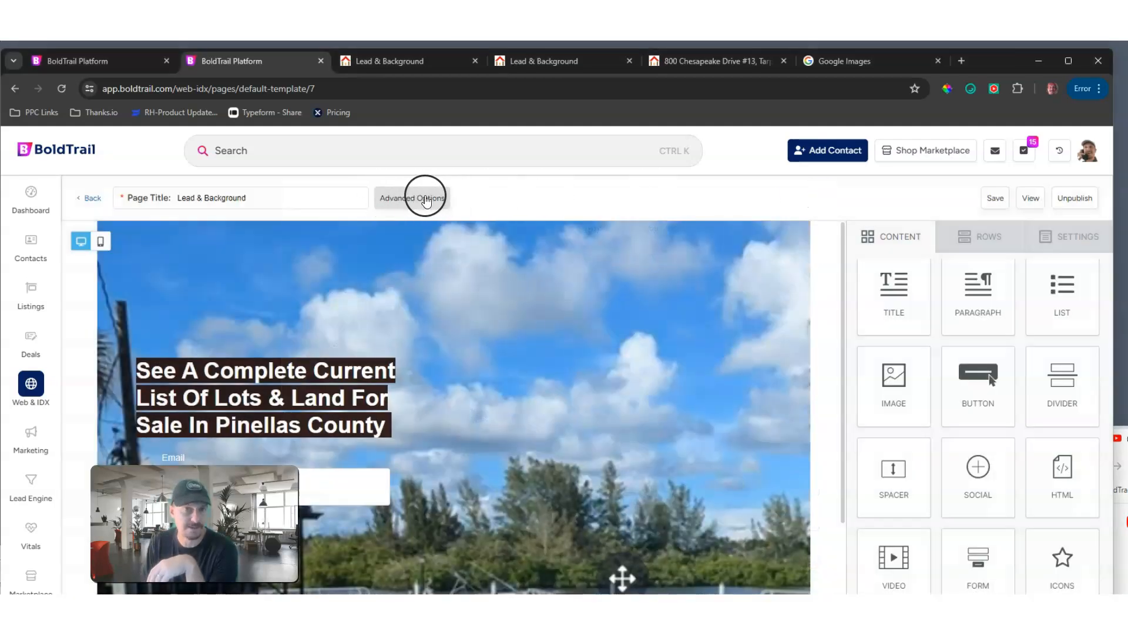
left_click(427, 200)
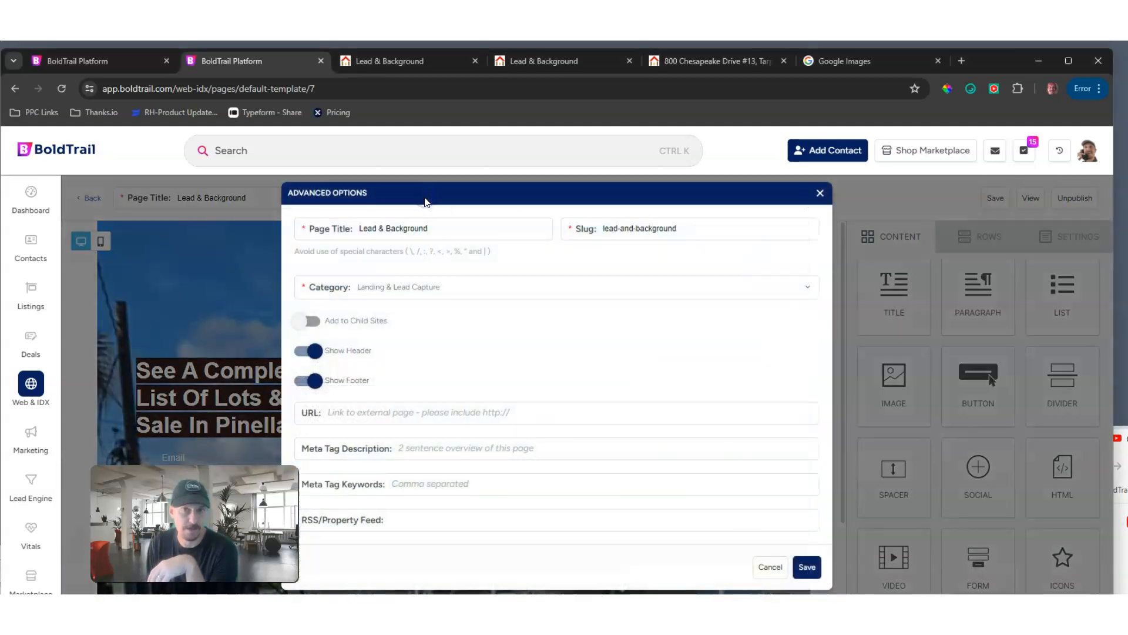
left_click(308, 352)
left_click(308, 381)
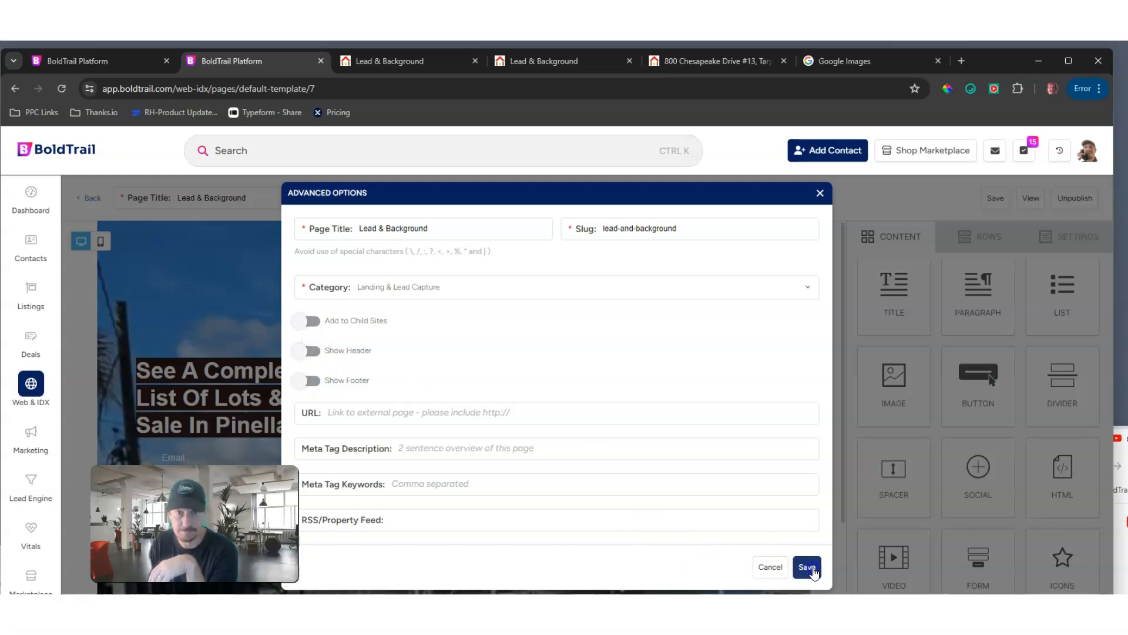
left_click(806, 566)
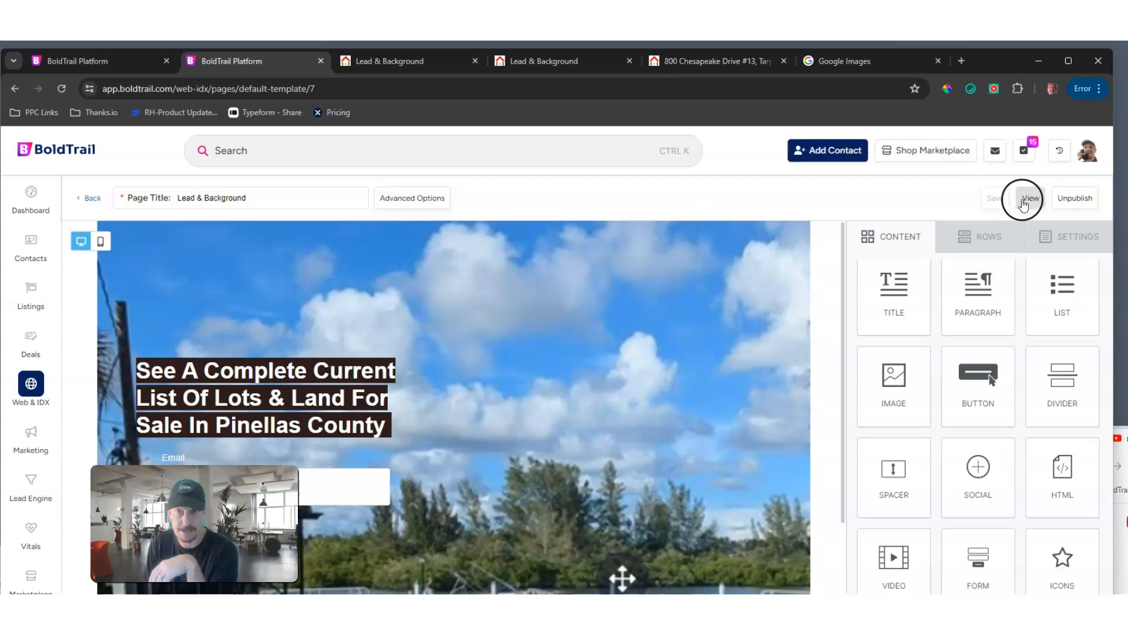
Open the live version of the landing page, review it from top to bottom and widen the browser window slightly.
left_click(1029, 198)
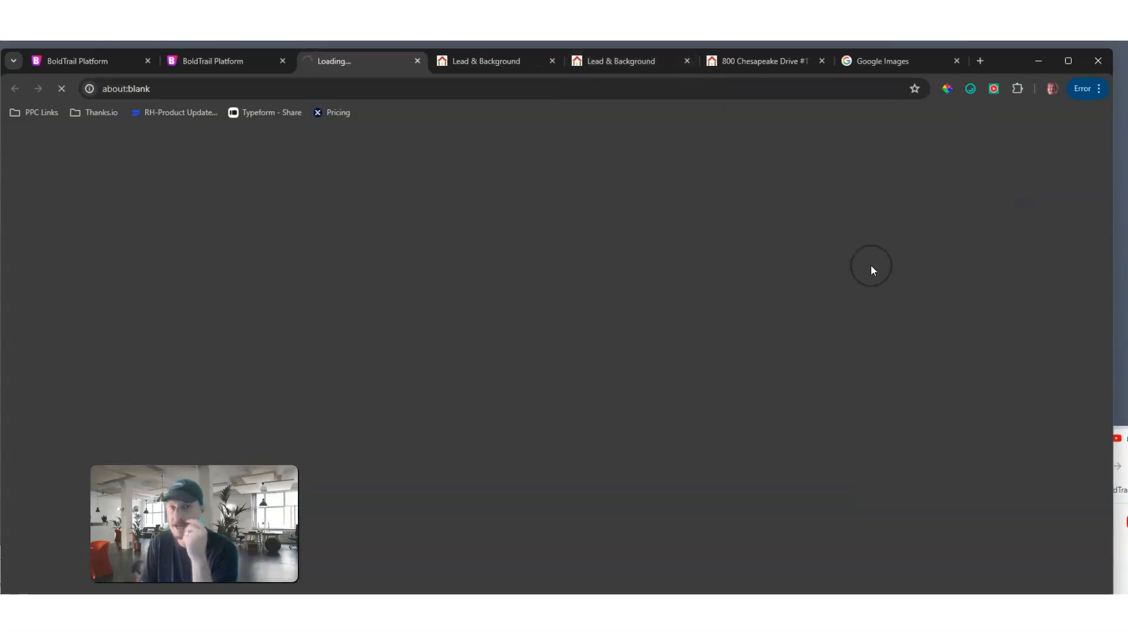
scroll(821, 375, "down", 4)
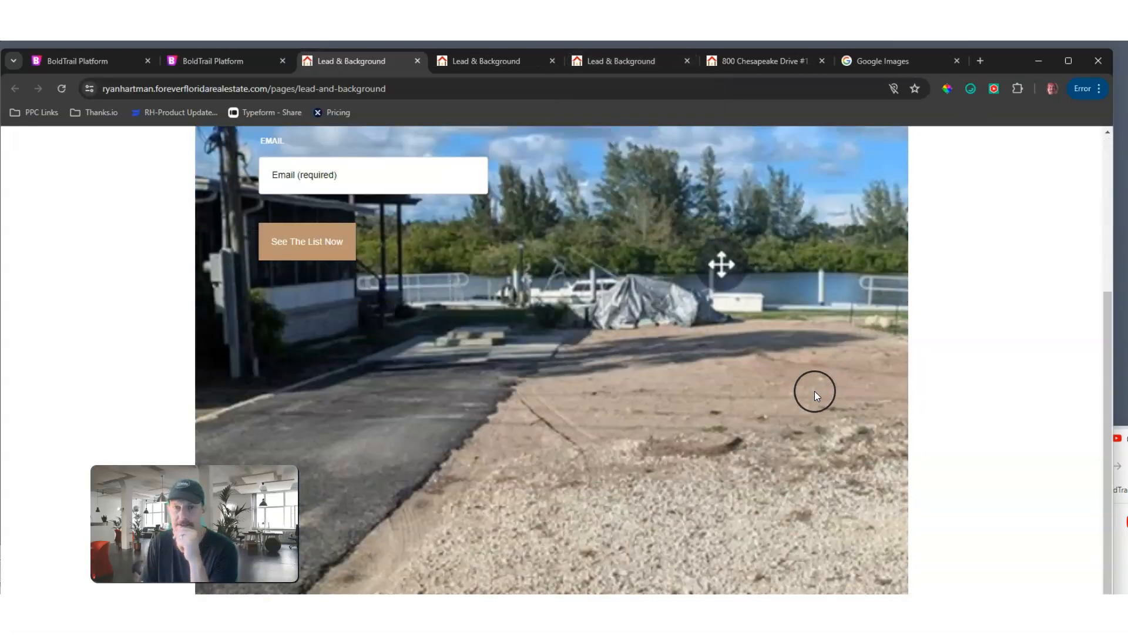
scroll(815, 390, "up", 4)
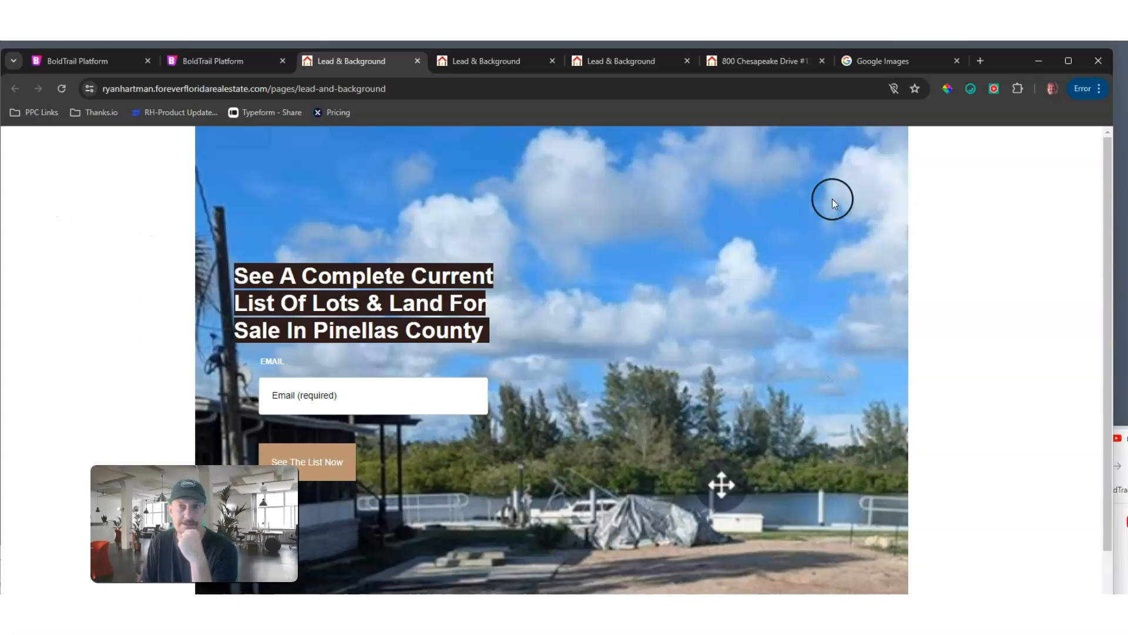
left_click_drag(1115, 183, 1125, 299)
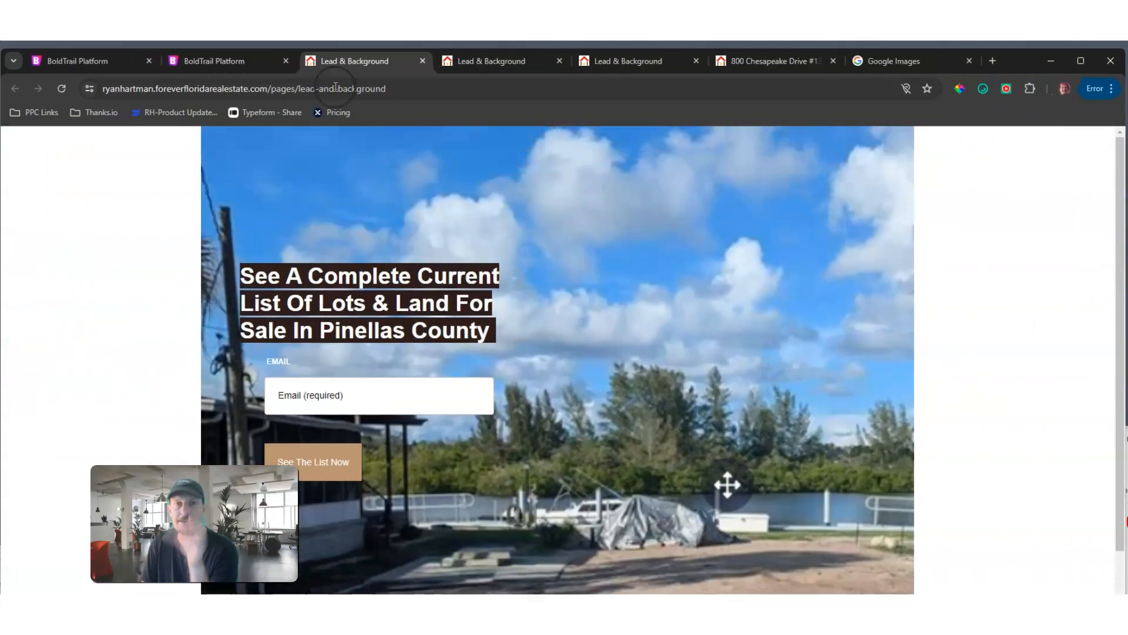
Return to the page editor, select the email form and examine its properties and list of form fields.
left_click(228, 65)
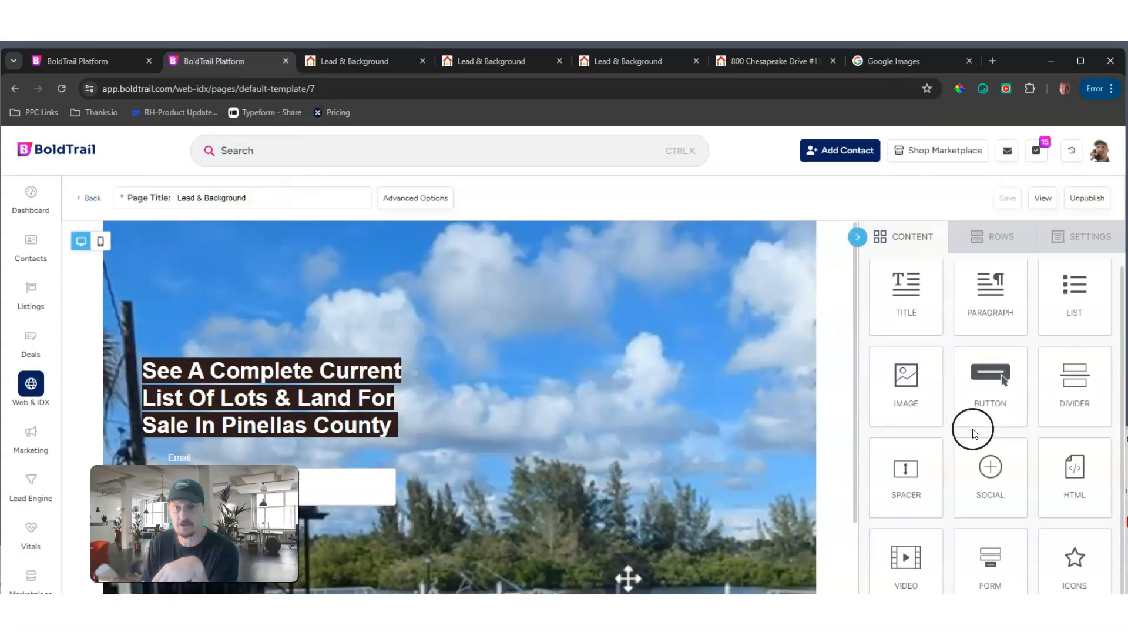
scroll(689, 426, "down", 2)
scroll(689, 430, "up", 2)
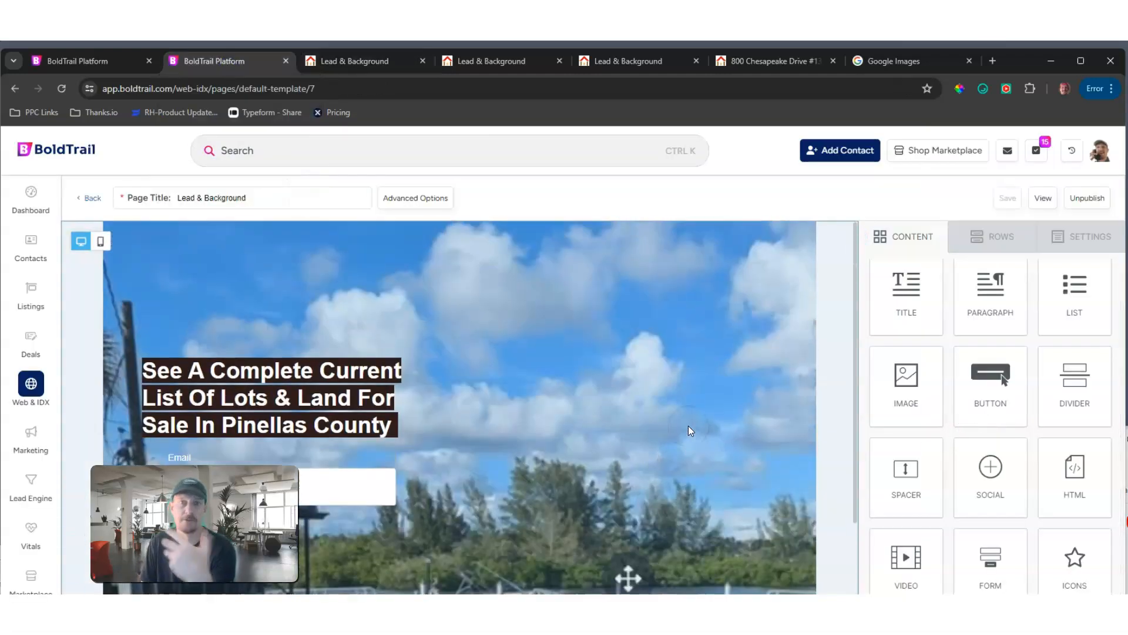
scroll(690, 430, "down", 2)
scroll(690, 430, "up", 1)
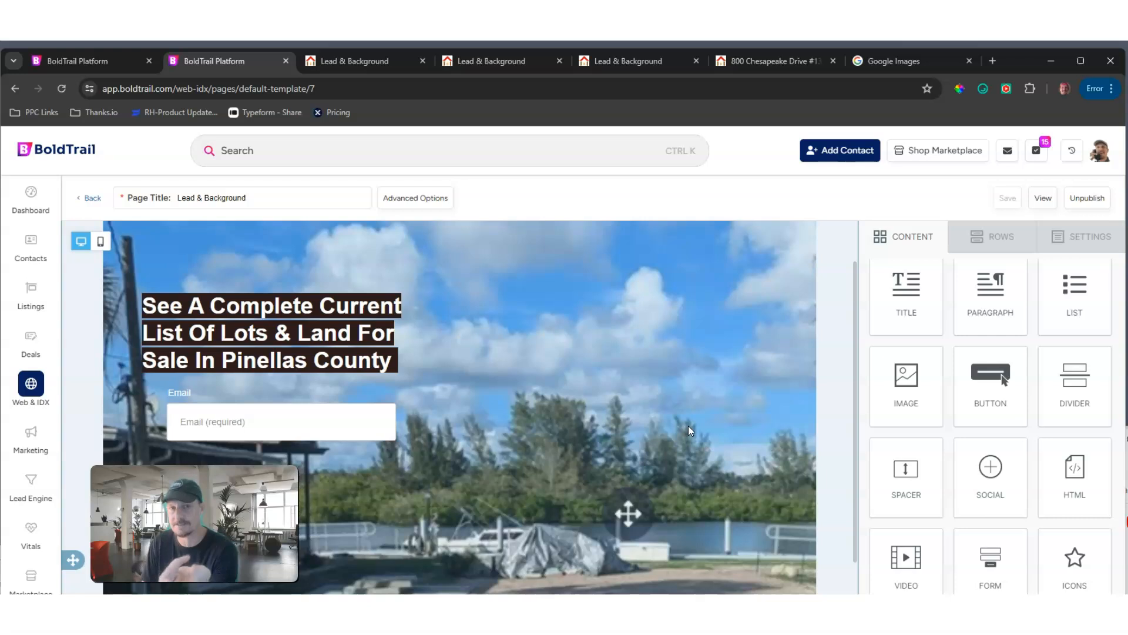
left_click(345, 421)
left_click(1085, 418)
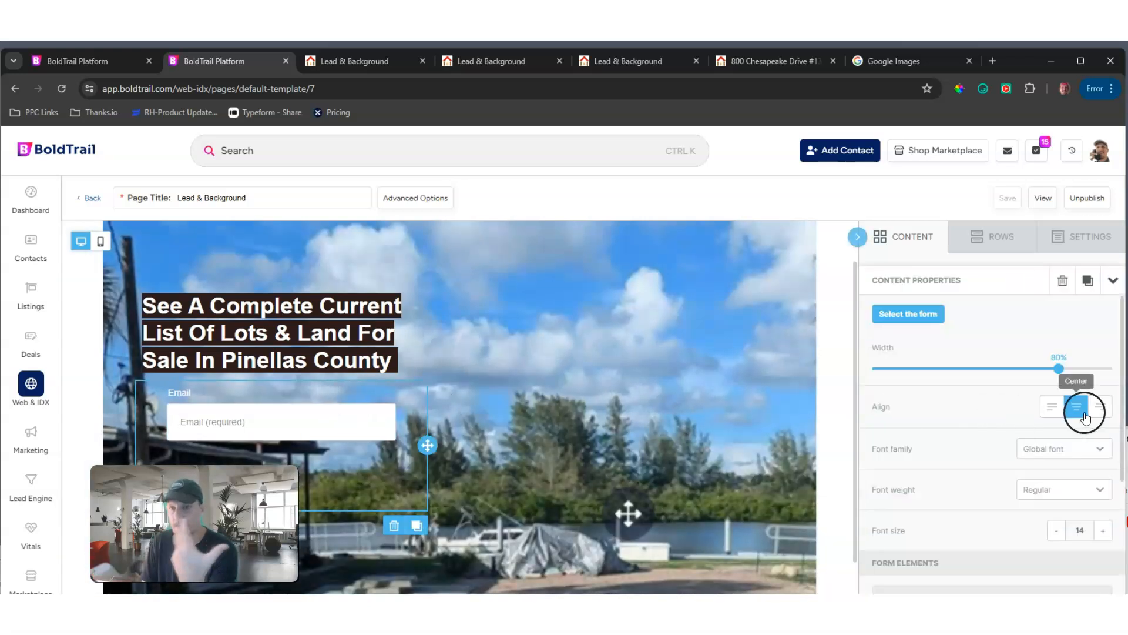
scroll(1069, 415, "down", 10)
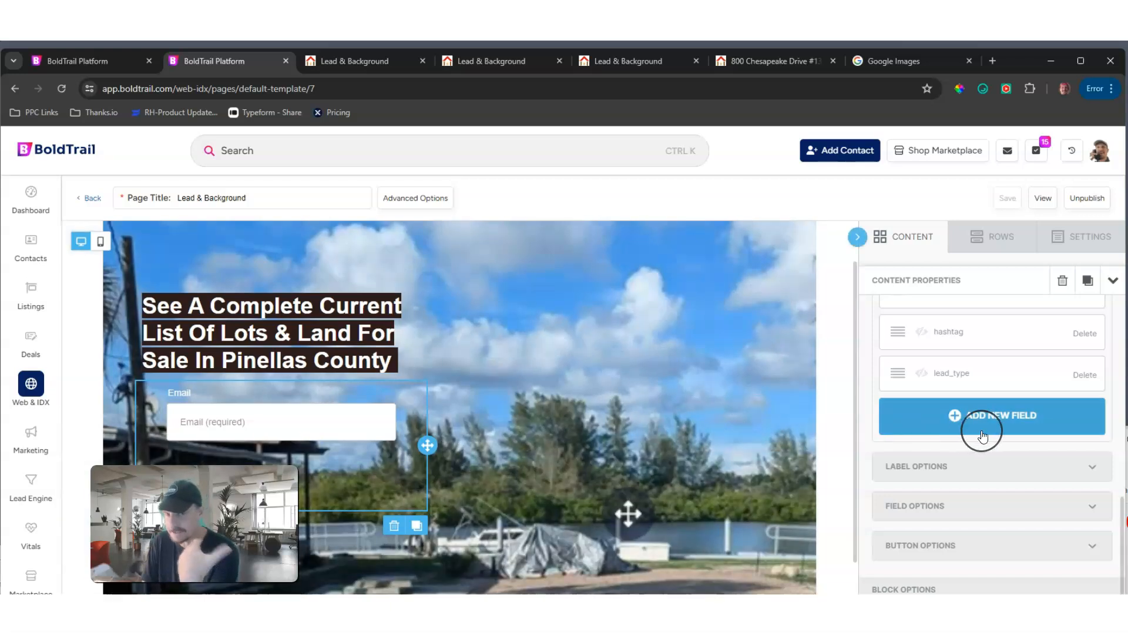
scroll(982, 428, "down", 1)
scroll(982, 432, "up", 3)
left_click(960, 478)
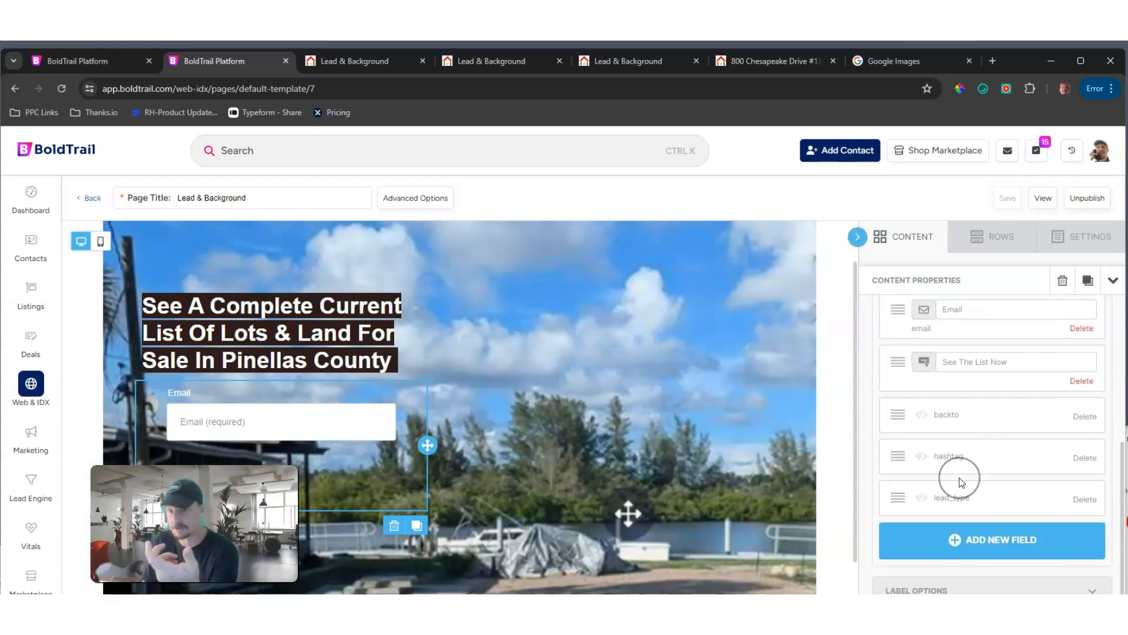
Open the form selection for the email form, check the lead form's URL after login, and close it without changes.
scroll(962, 482, "up", 10)
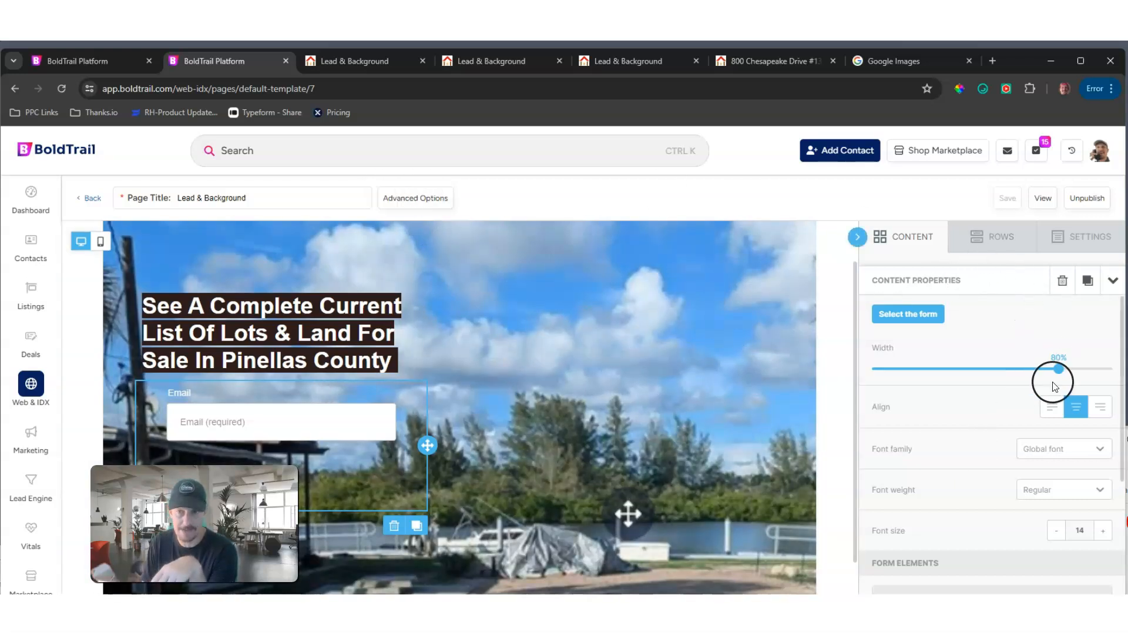
left_click(933, 314)
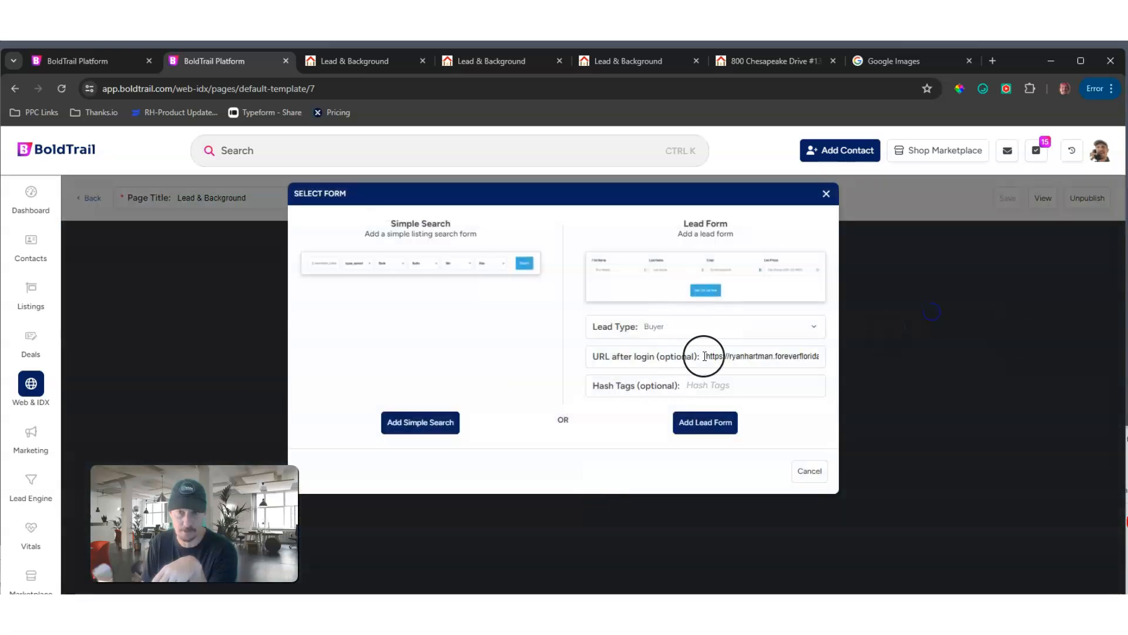
left_click(826, 194)
scroll(581, 397, "down", 3)
scroll(577, 396, "up", 4)
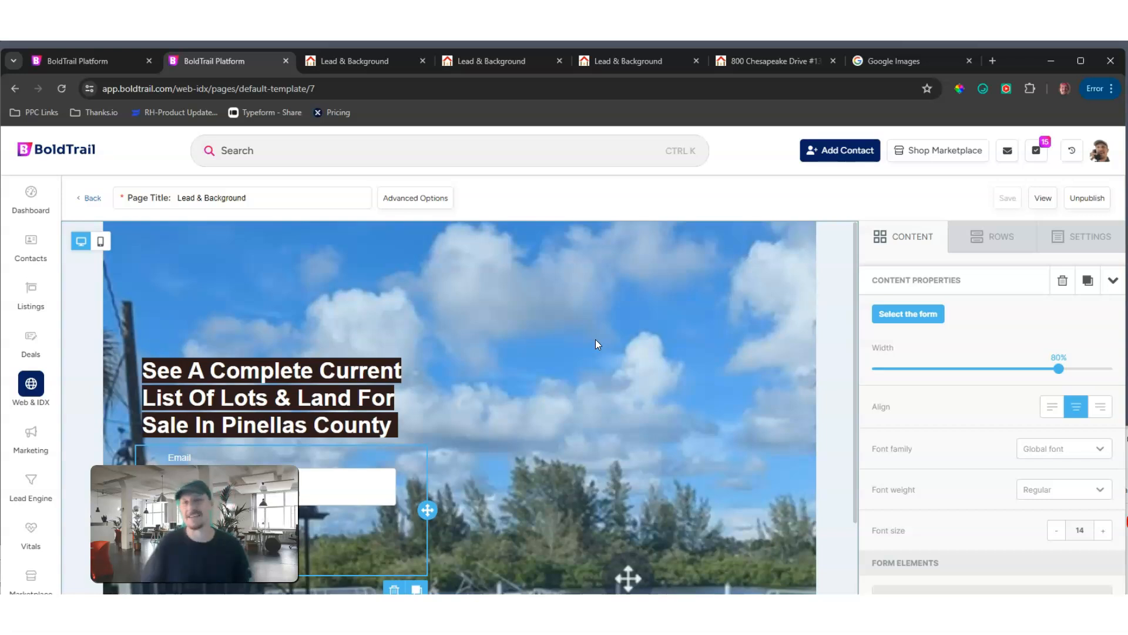
scroll(729, 397, "down", 5)
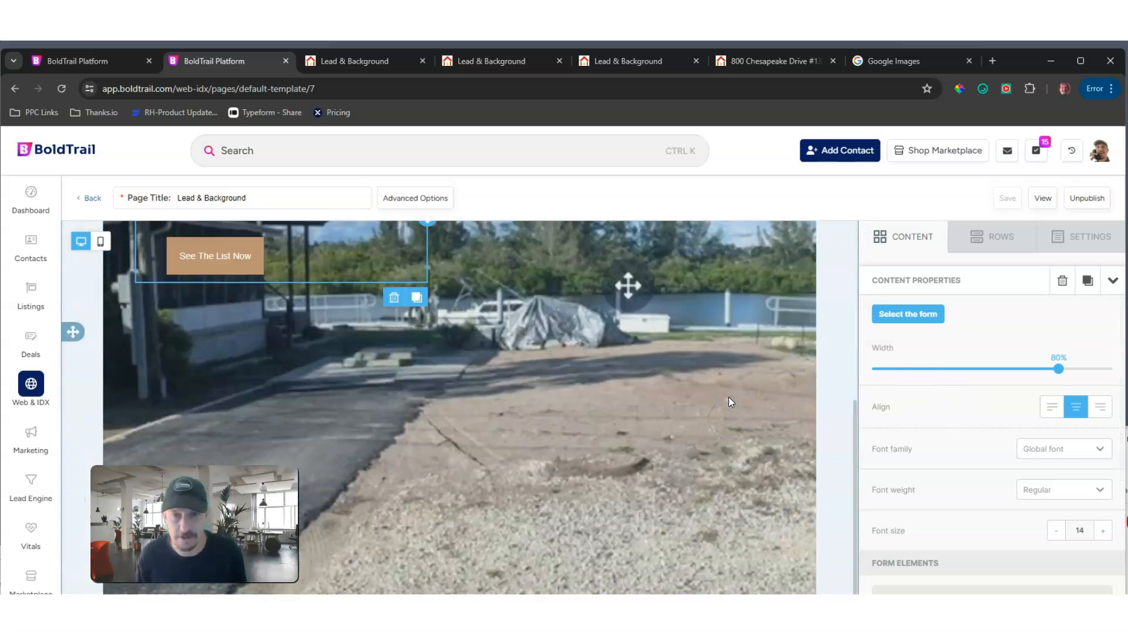
scroll(729, 399, "up", 4)
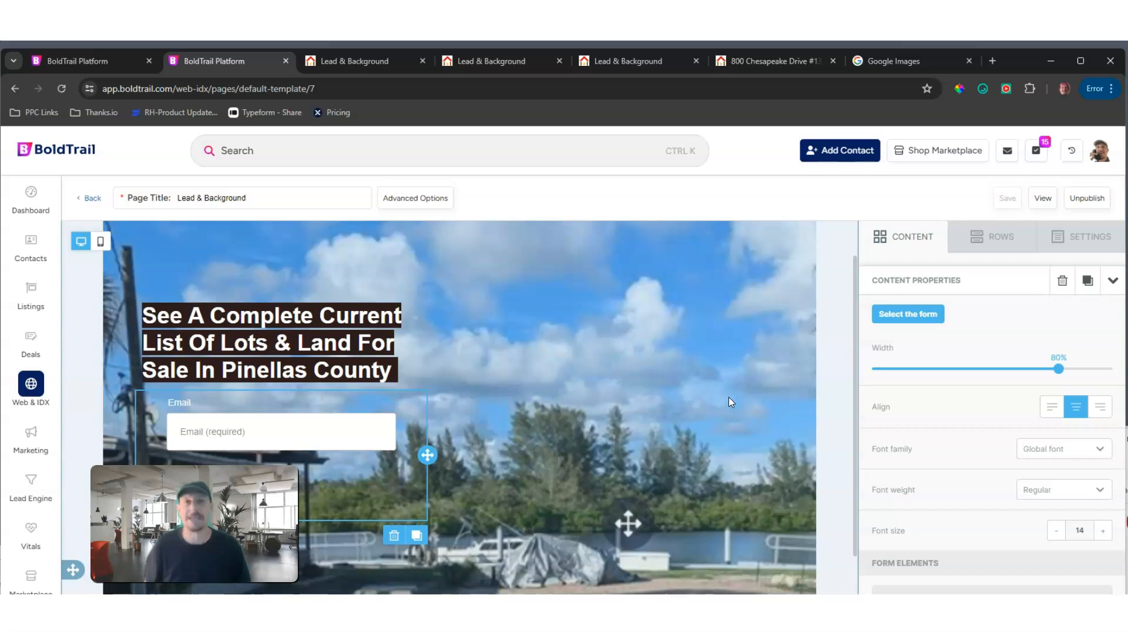
scroll(805, 395, "down", 4)
scroll(805, 396, "up", 3)
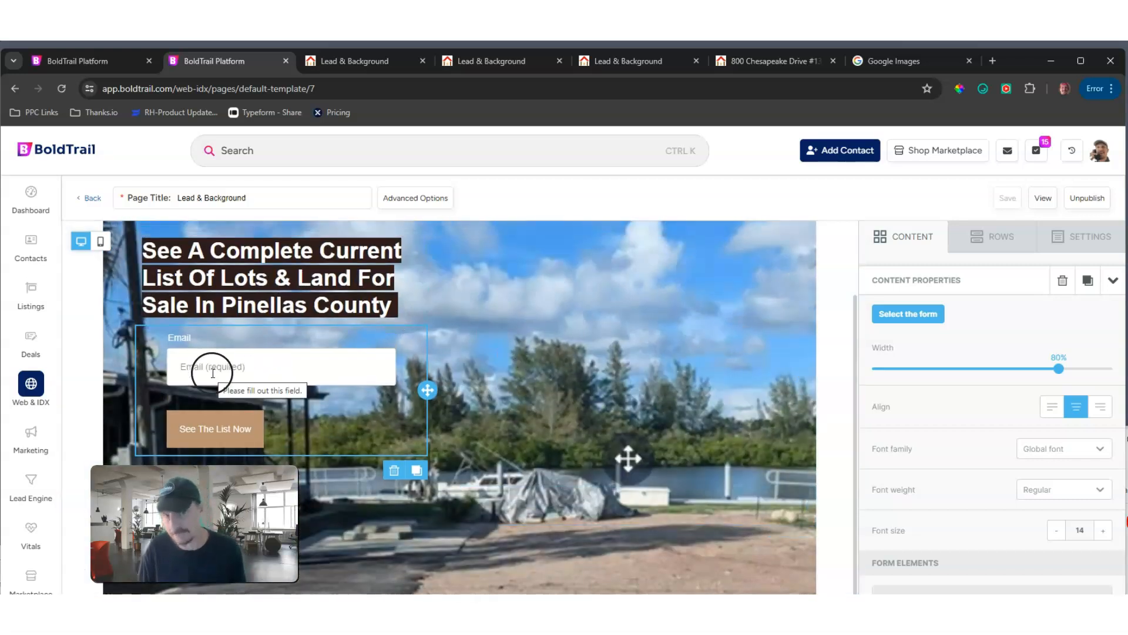
scroll(213, 373, "up", 2)
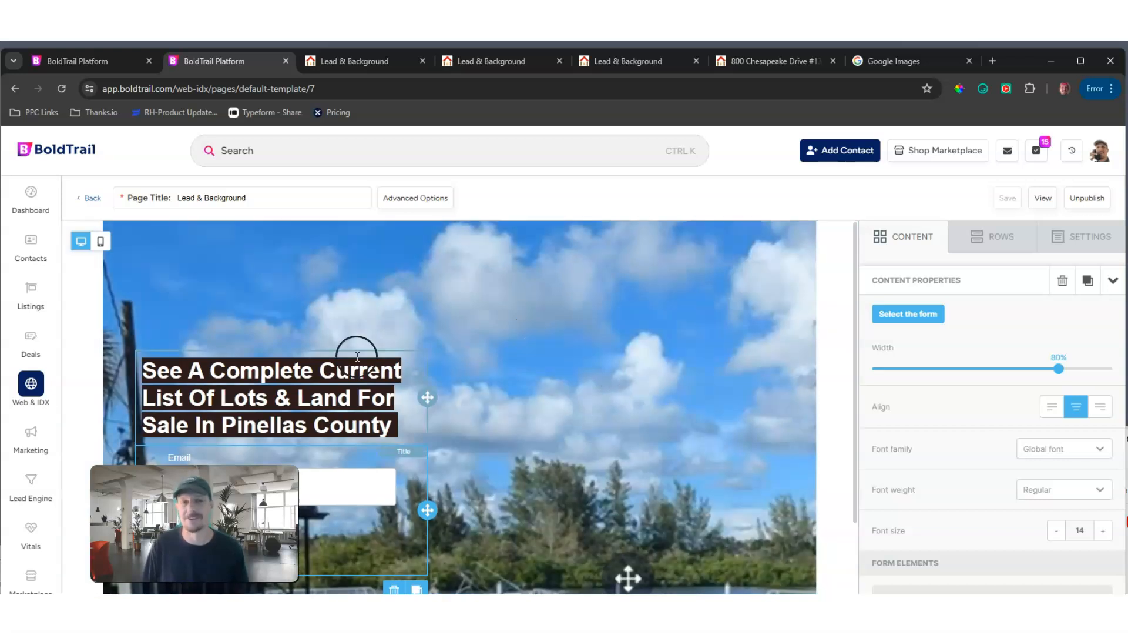